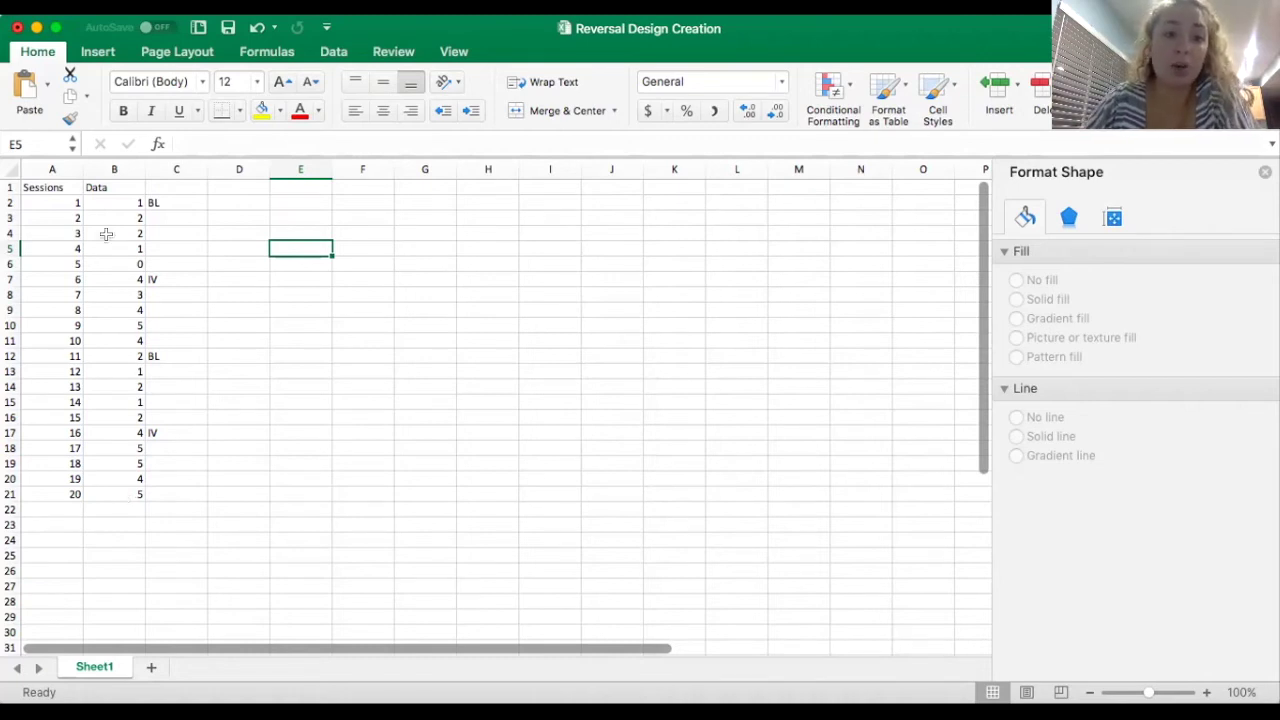
# Step: Insert a line chart with markers from the data values in B2:B21
pyautogui.moveTo(113, 199); pyautogui.dragTo(126, 495)
pyautogui.click(97, 52)
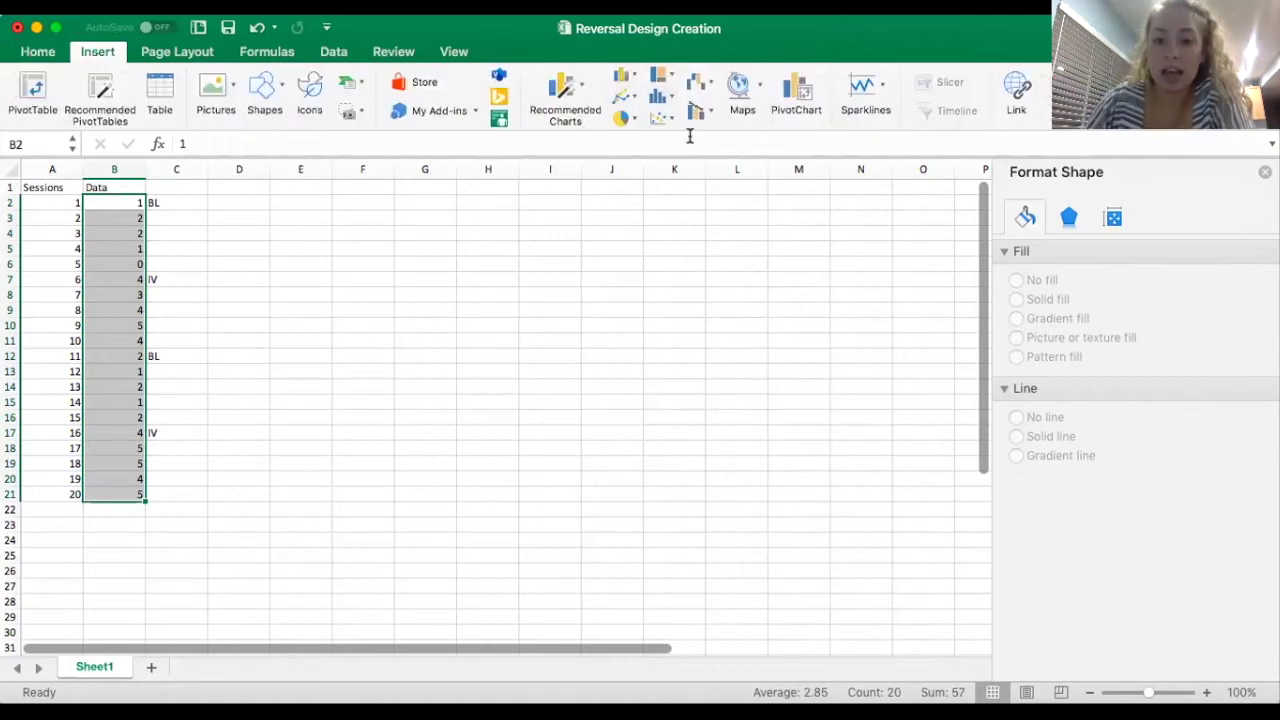
pyautogui.click(620, 97)
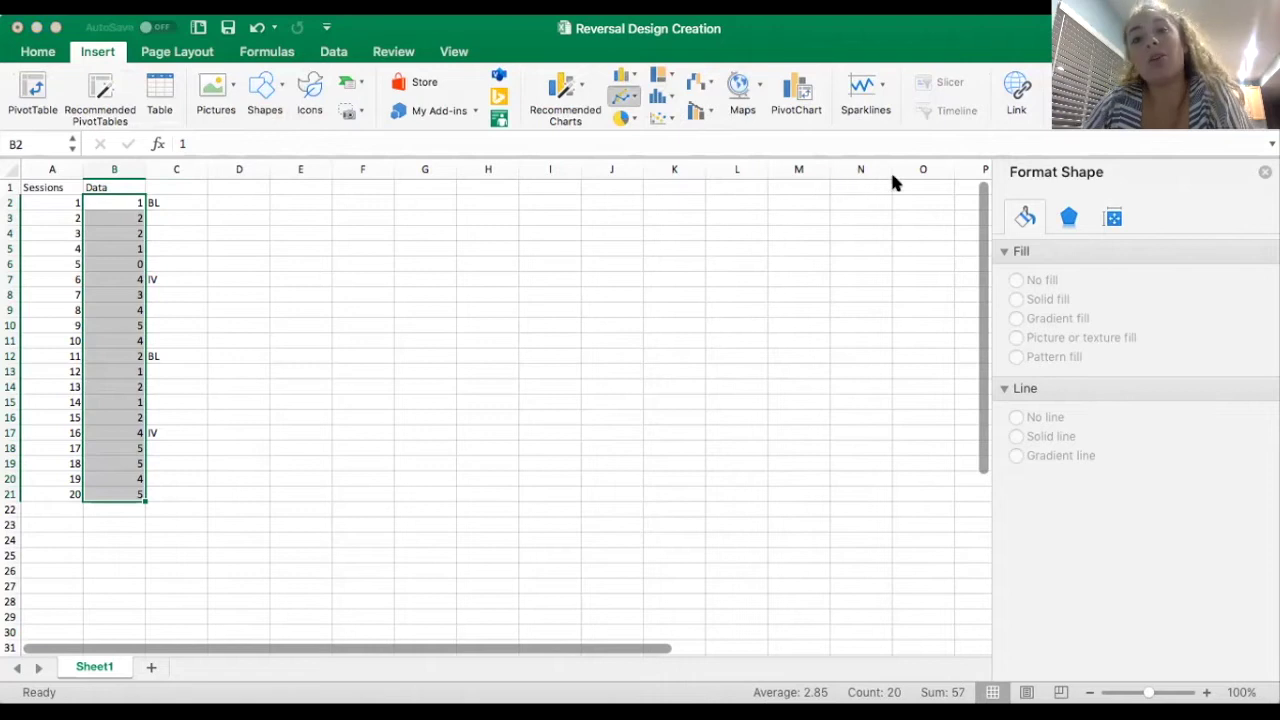
pyautogui.click(959, 182)
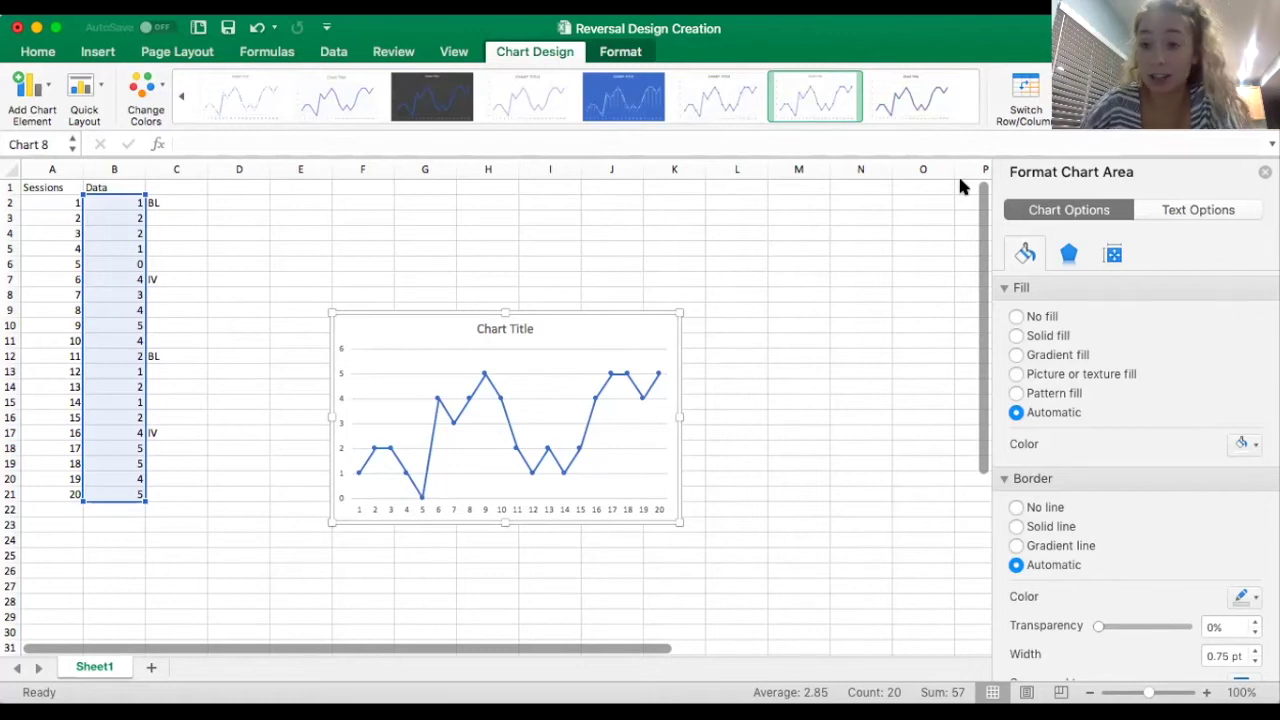
# Step: Enlarge the line chart and position it beside the data columns, spanning roughly columns E to K
pyautogui.moveTo(643, 320); pyautogui.dragTo(617, 244)
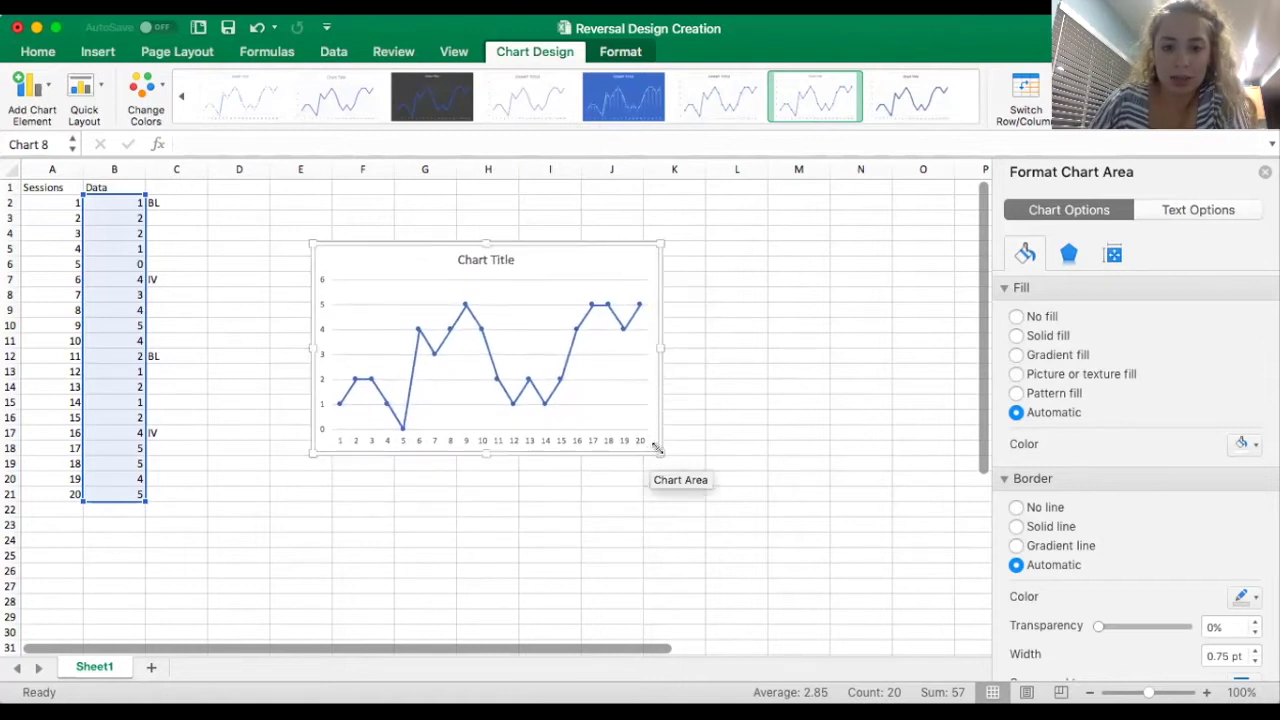
pyautogui.moveTo(659, 451); pyautogui.dragTo(753, 548)
pyautogui.moveTo(603, 243); pyautogui.dragTo(575, 226)
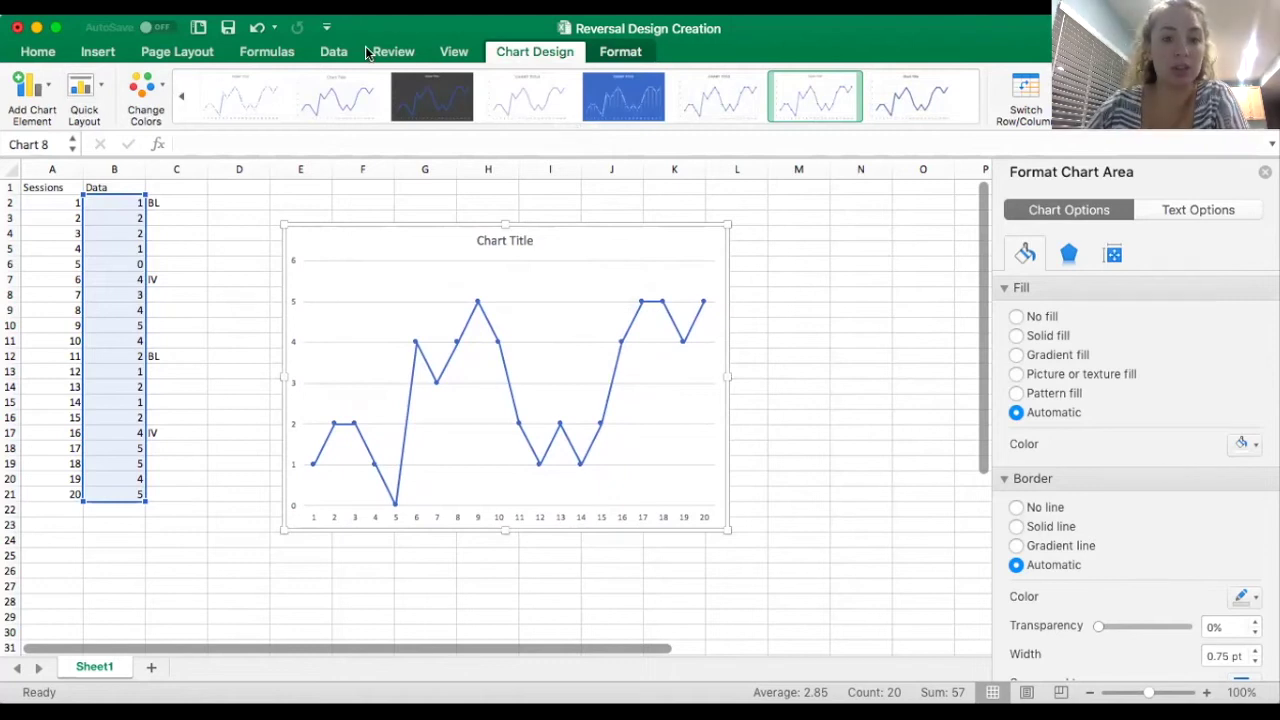
# Step: Add primary horizontal and primary vertical axis titles to the chart
pyautogui.click(40, 92)
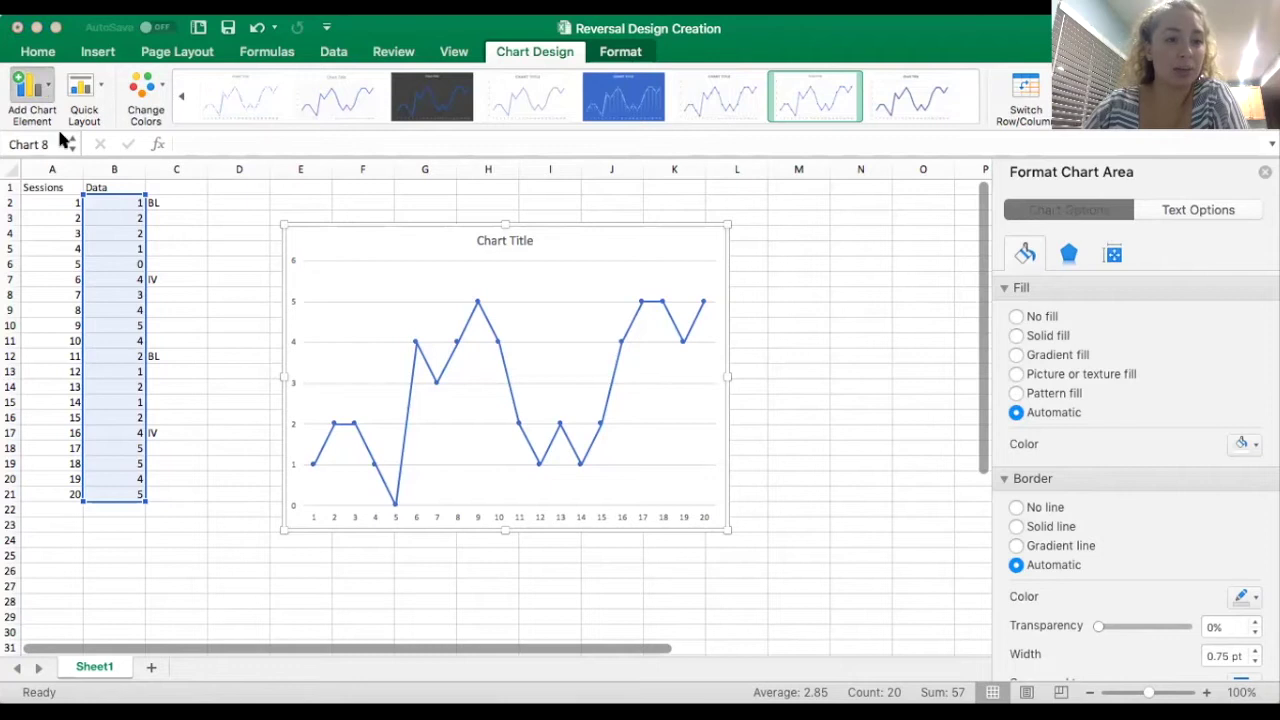
pyautogui.click(211, 151)
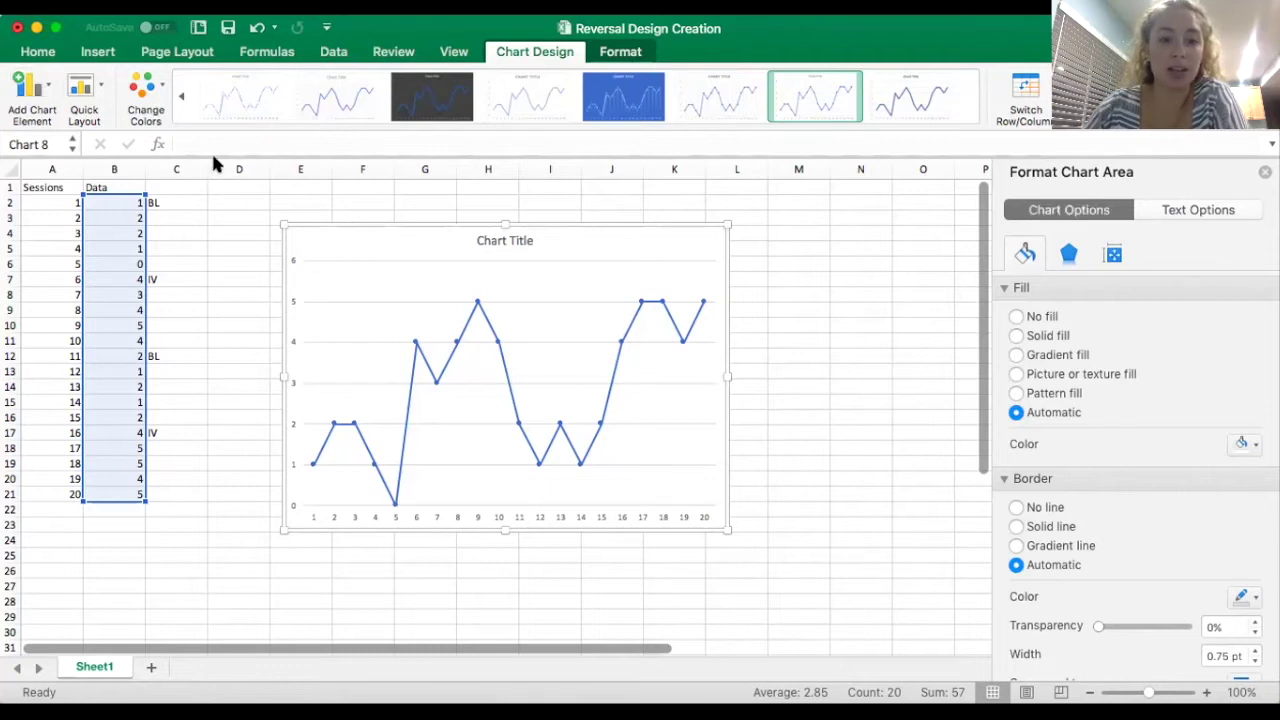
pyautogui.click(40, 92)
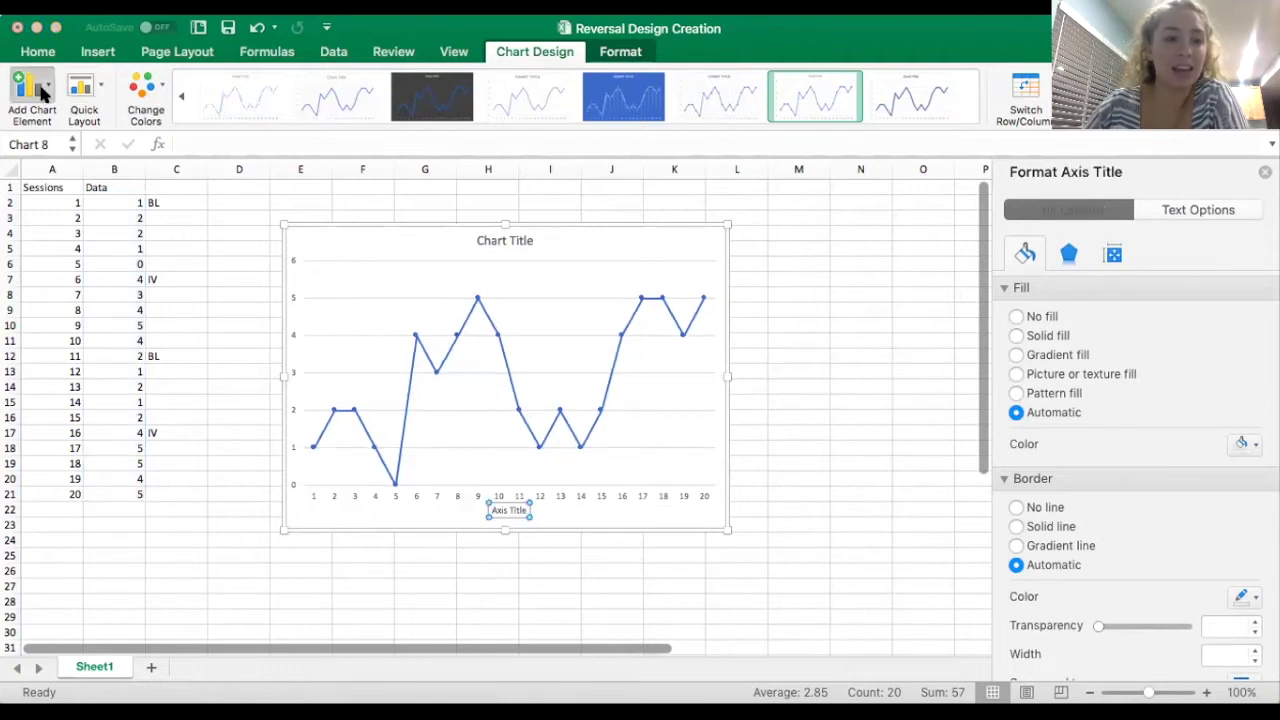
pyautogui.click(249, 175)
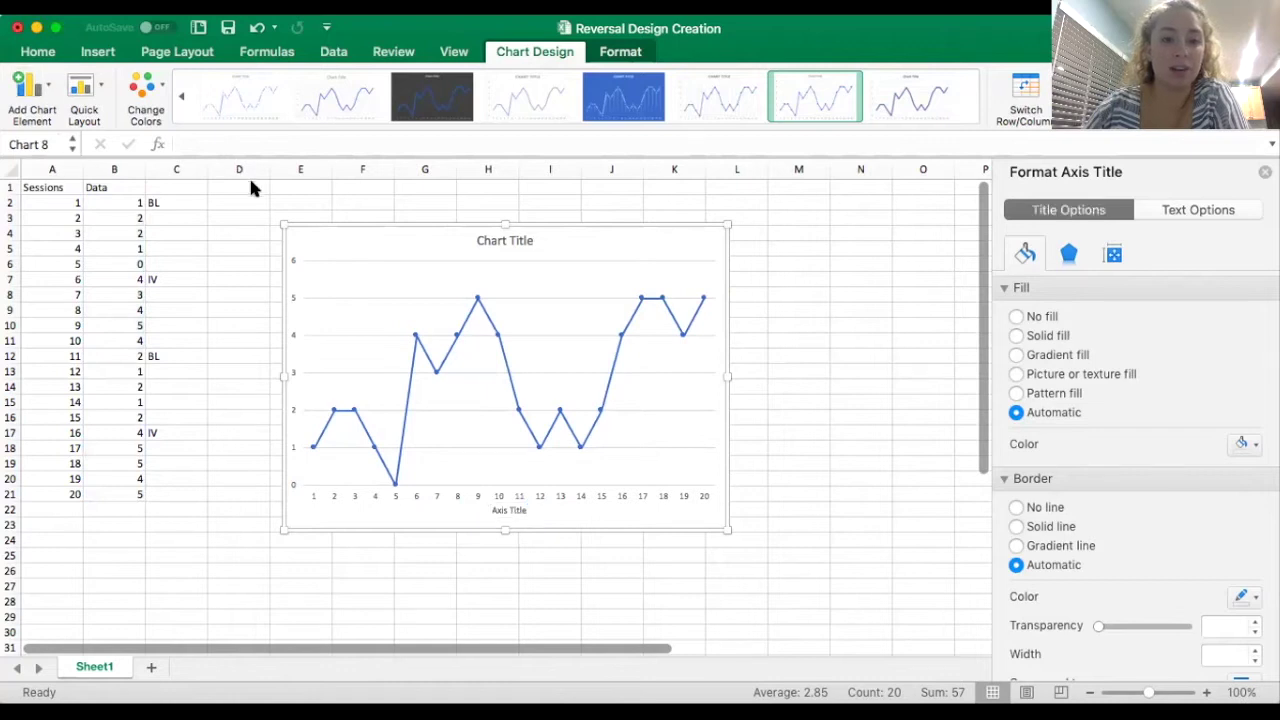
# Step: Change the horizontal axis title's text to "Sessions"
pyautogui.click(509, 510)
pyautogui.doubleClick(516, 510)
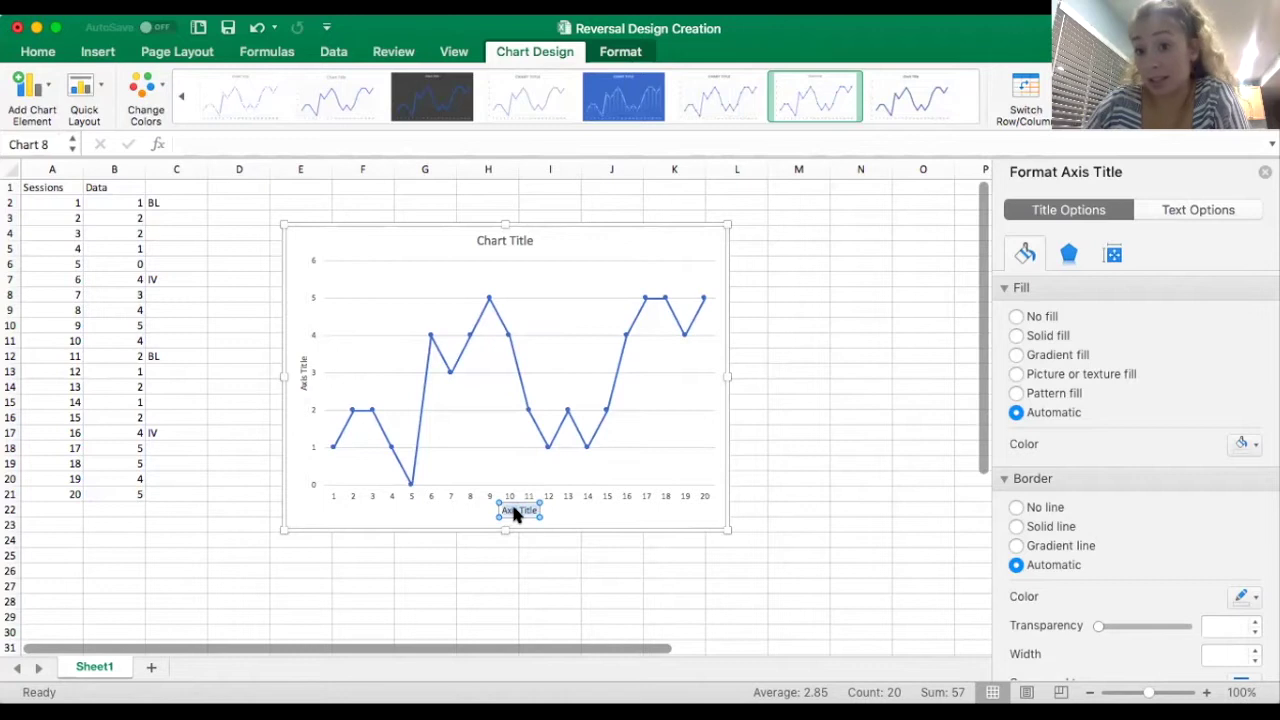
pyautogui.press('BackSpace')
pyautogui.write('Session')
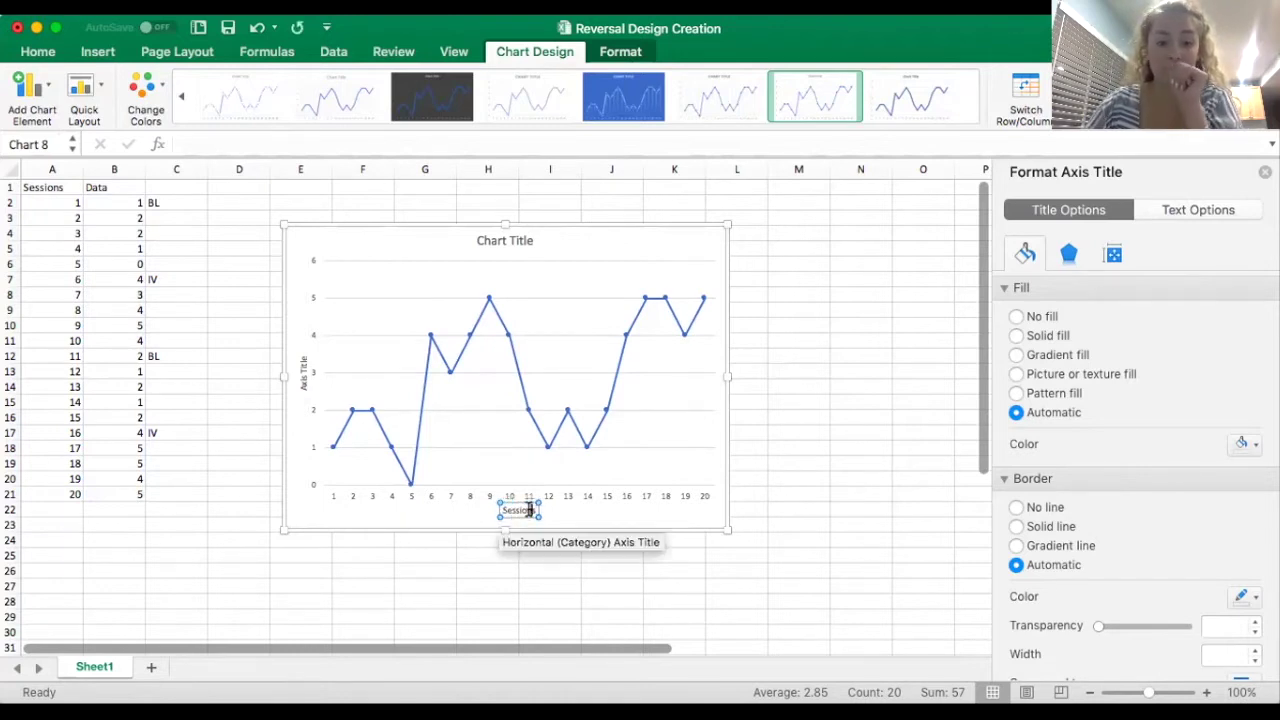
pyautogui.write('s')
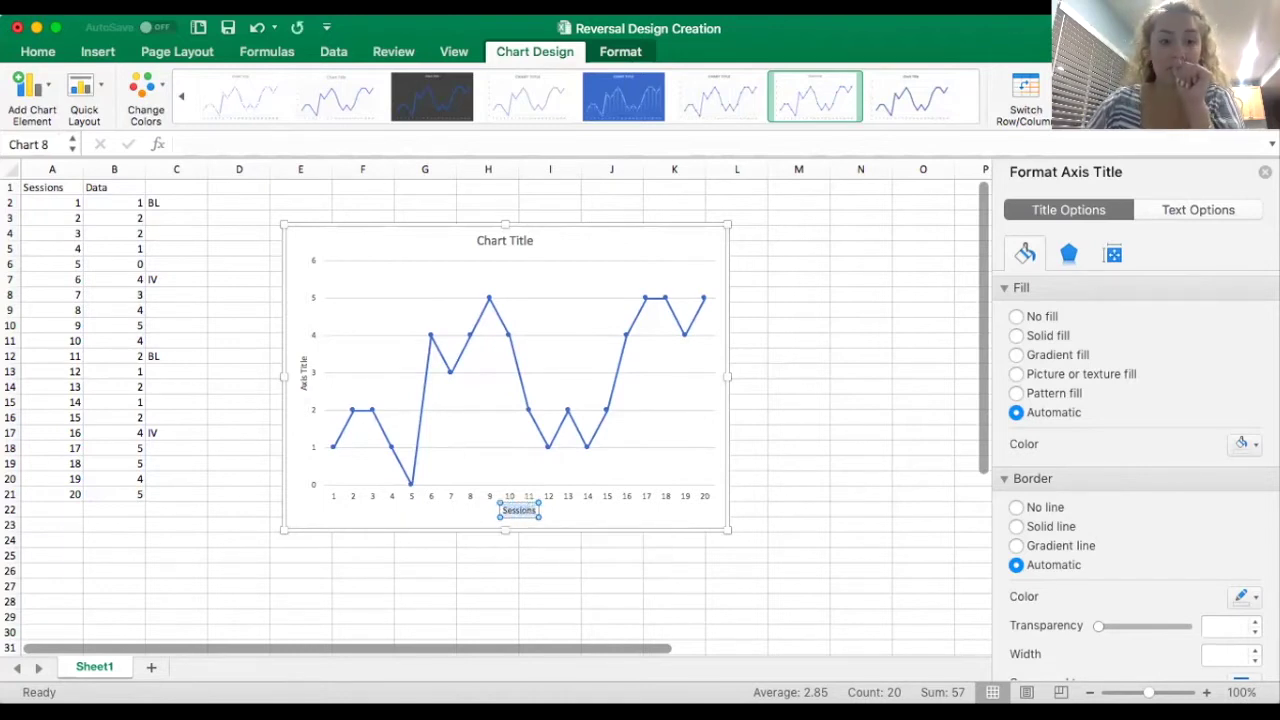
# Step: Format the "Sessions" axis title in black at font size 12
pyautogui.click(37, 52)
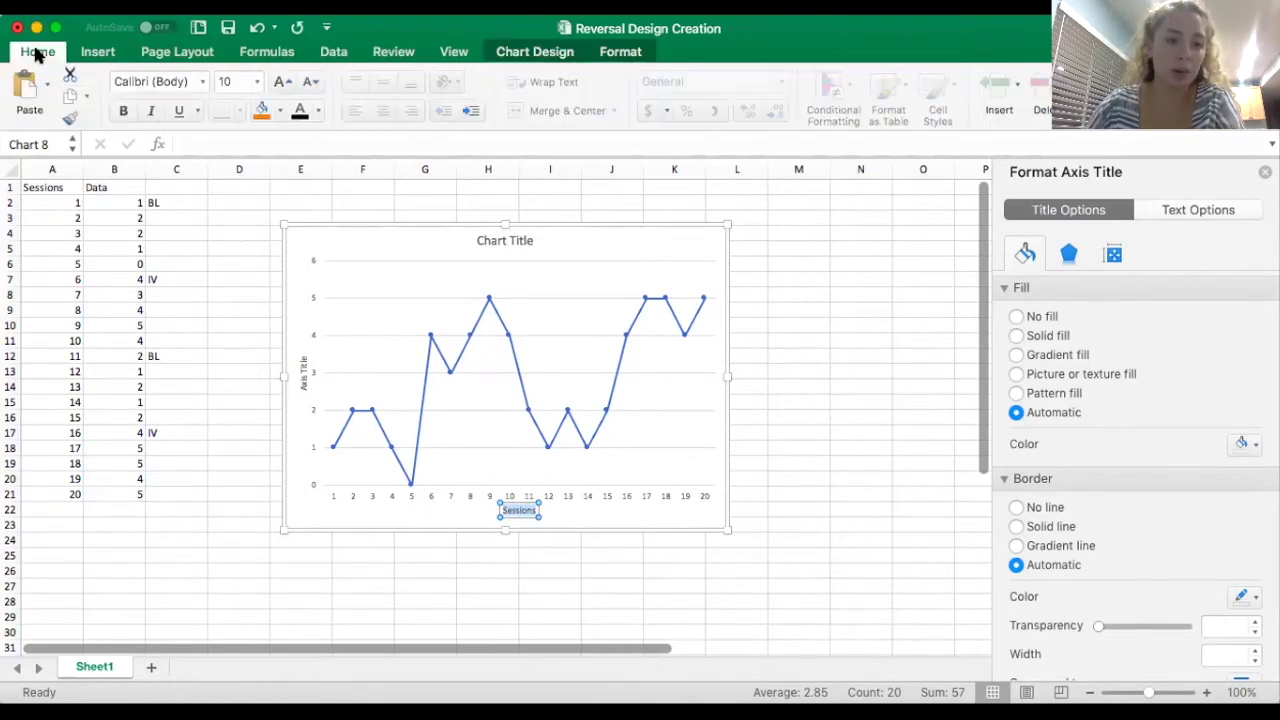
pyautogui.click(283, 84)
pyautogui.click(283, 84)
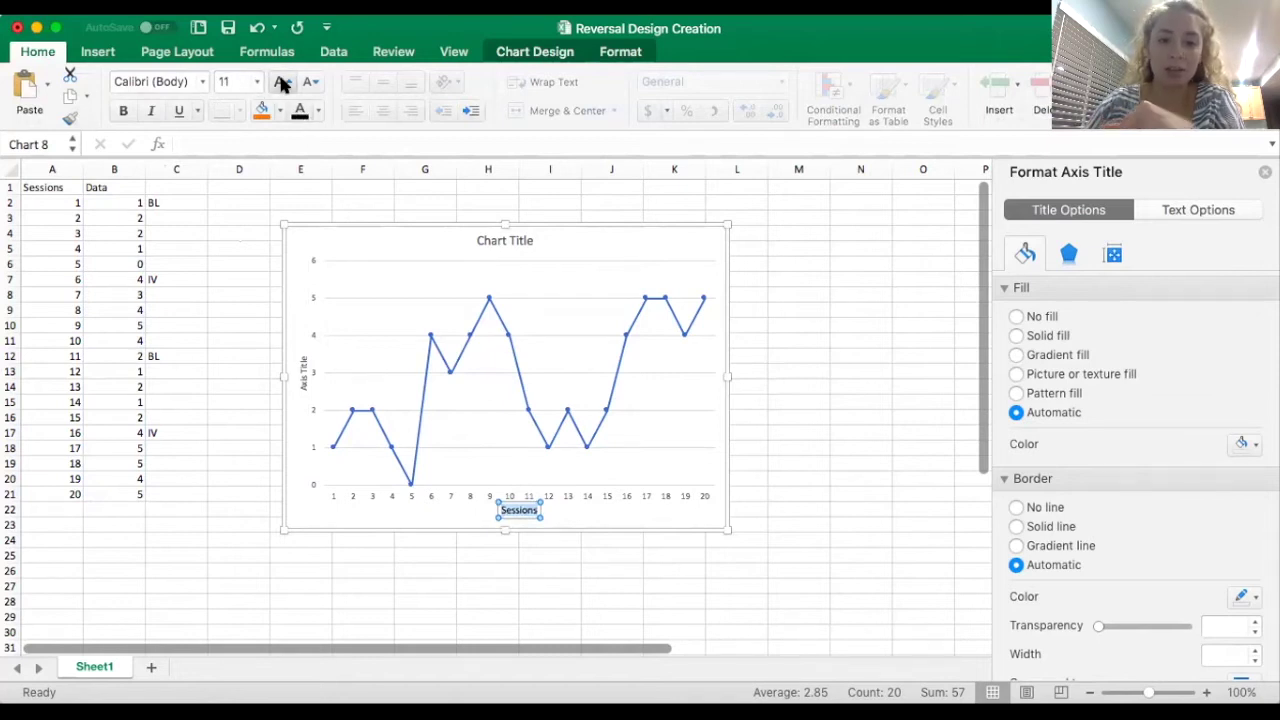
pyautogui.click(283, 84)
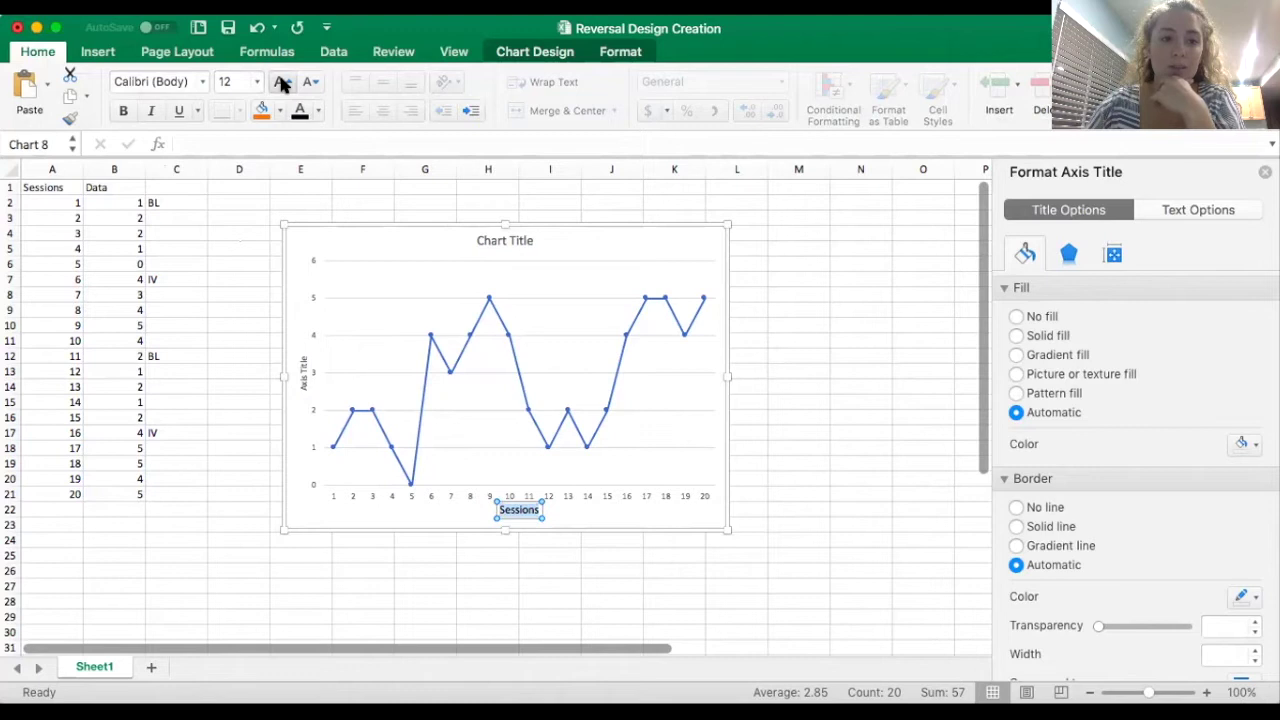
# Step: Change the vertical axis title's text to "Response per Minute"
pyautogui.click(305, 377)
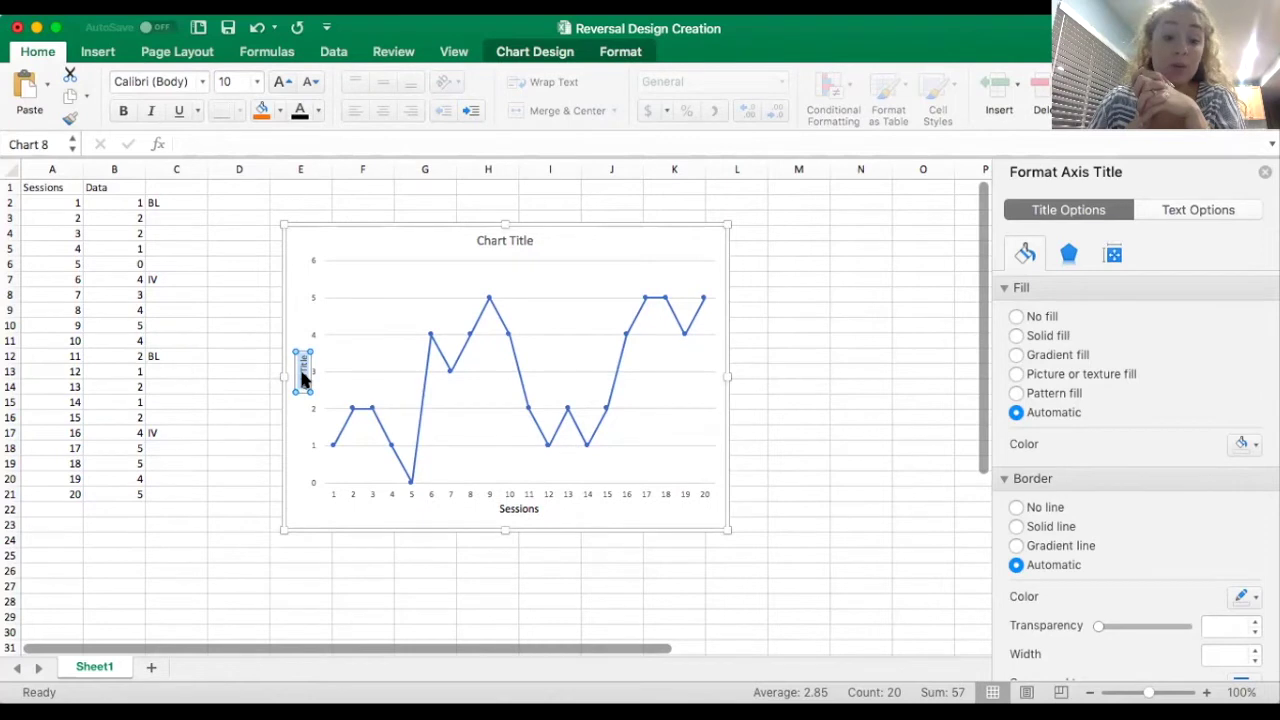
pyautogui.press('BackSpace')
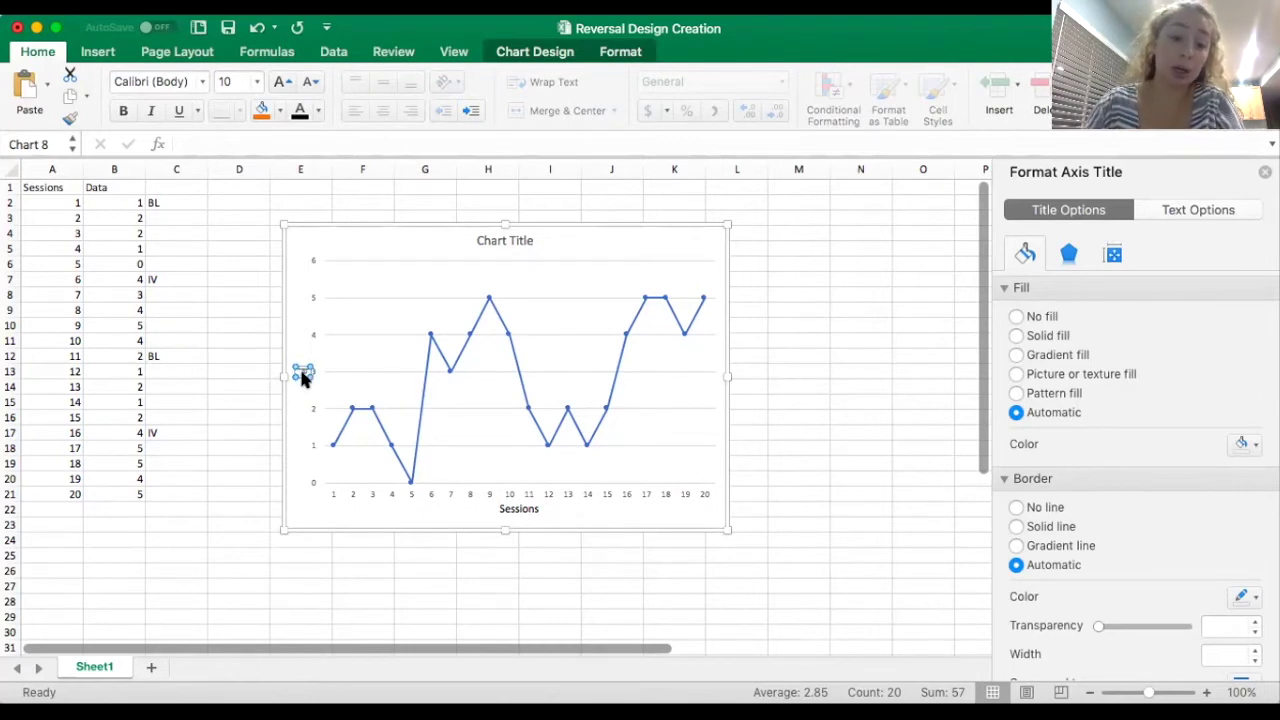
pyautogui.write('Responses')
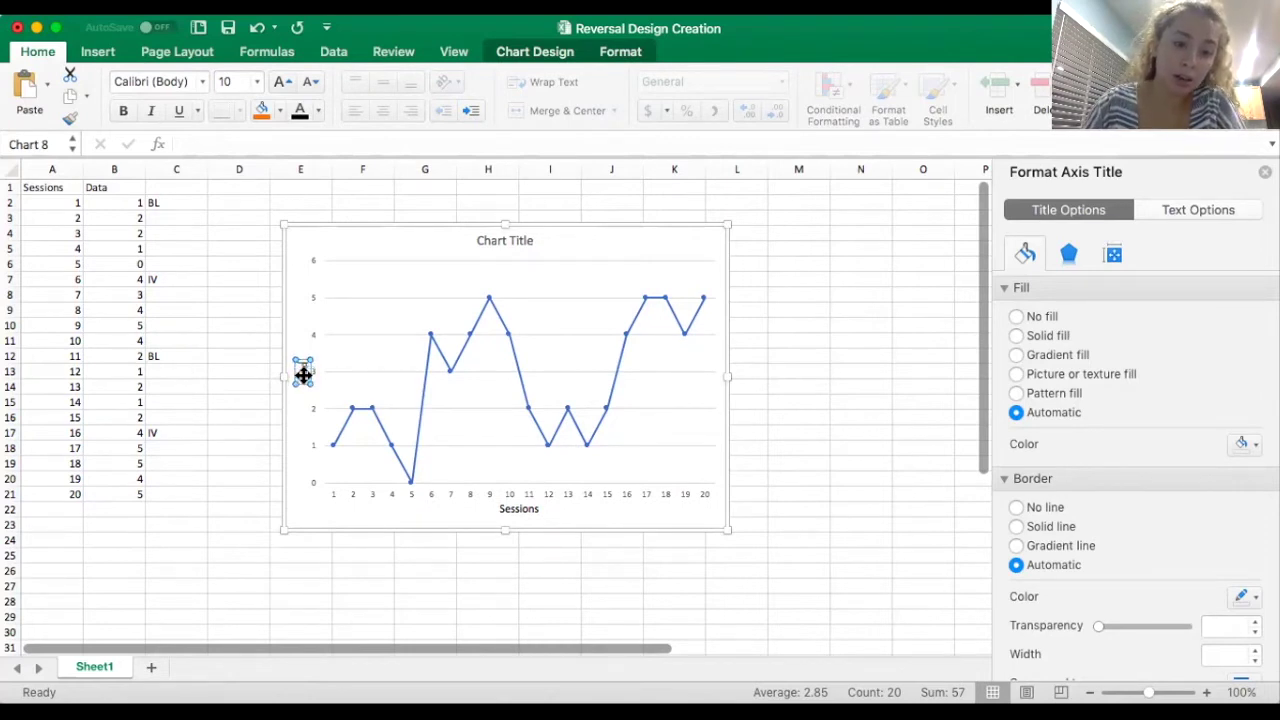
pyautogui.write(' per Min')
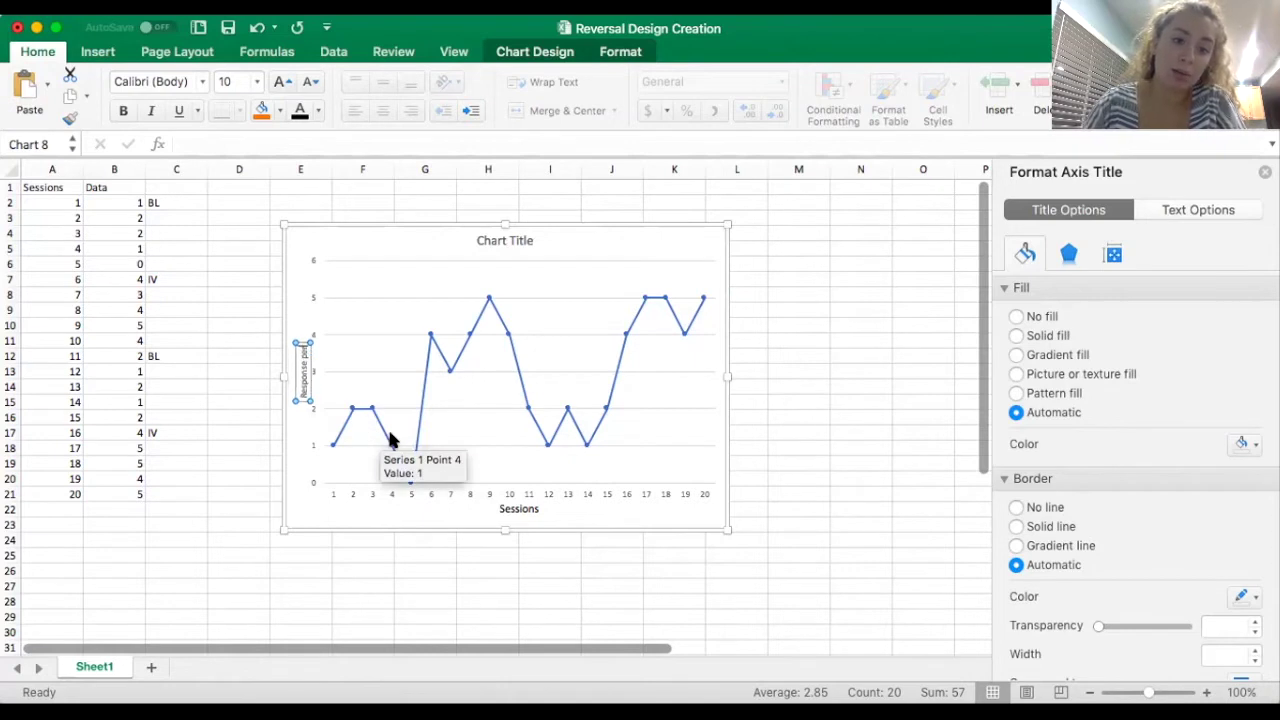
pyautogui.write('ute')
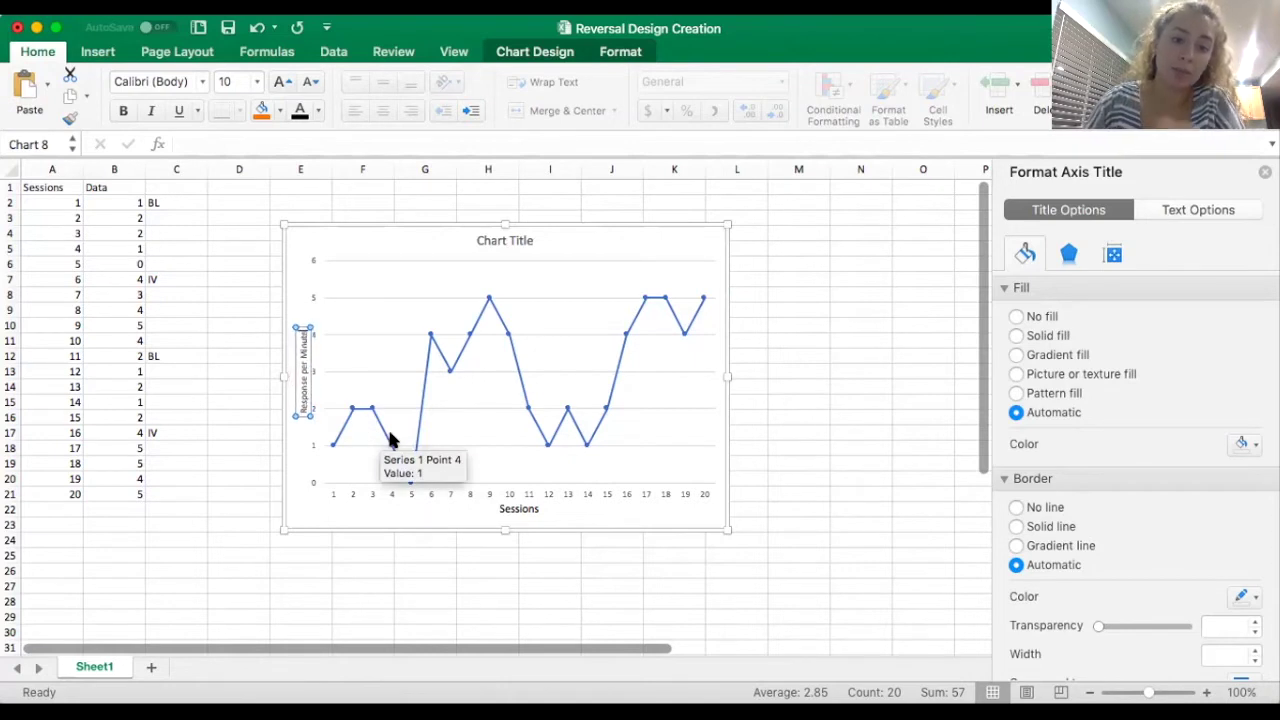
# Step: Format the whole vertical axis title in black at font size 12
pyautogui.moveTo(301, 410); pyautogui.dragTo(301, 328)
pyautogui.click(299, 110)
pyautogui.click(283, 83)
pyautogui.click(283, 83)
pyautogui.click(283, 83)
pyautogui.click(283, 83)
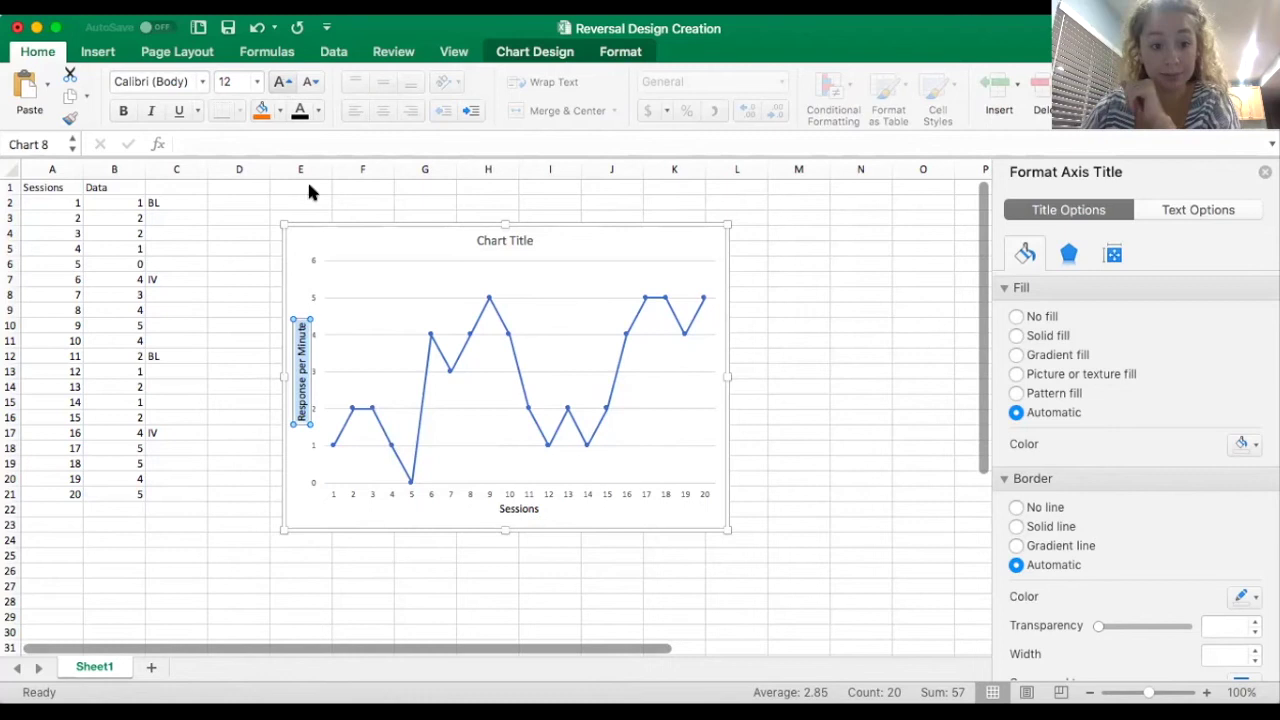
pyautogui.click(378, 519)
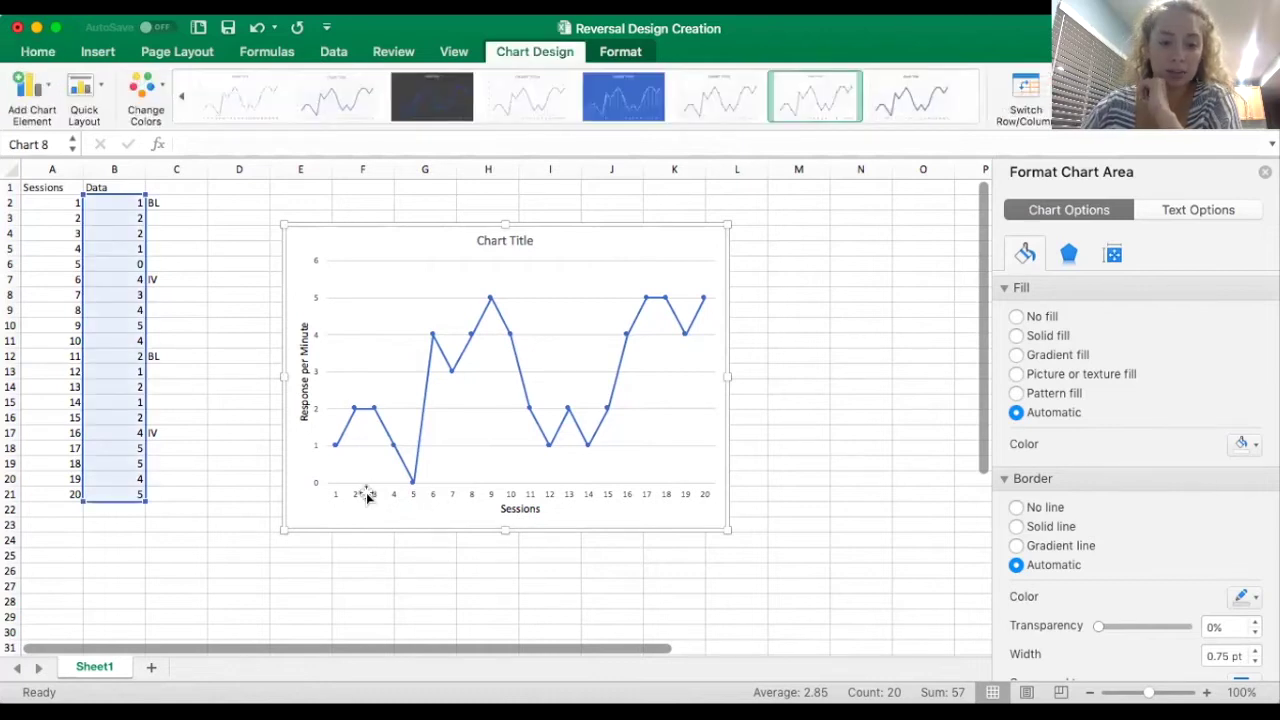
# Step: Set the horizontal axis's major tick mark type to Outside
pyautogui.click(448, 494)
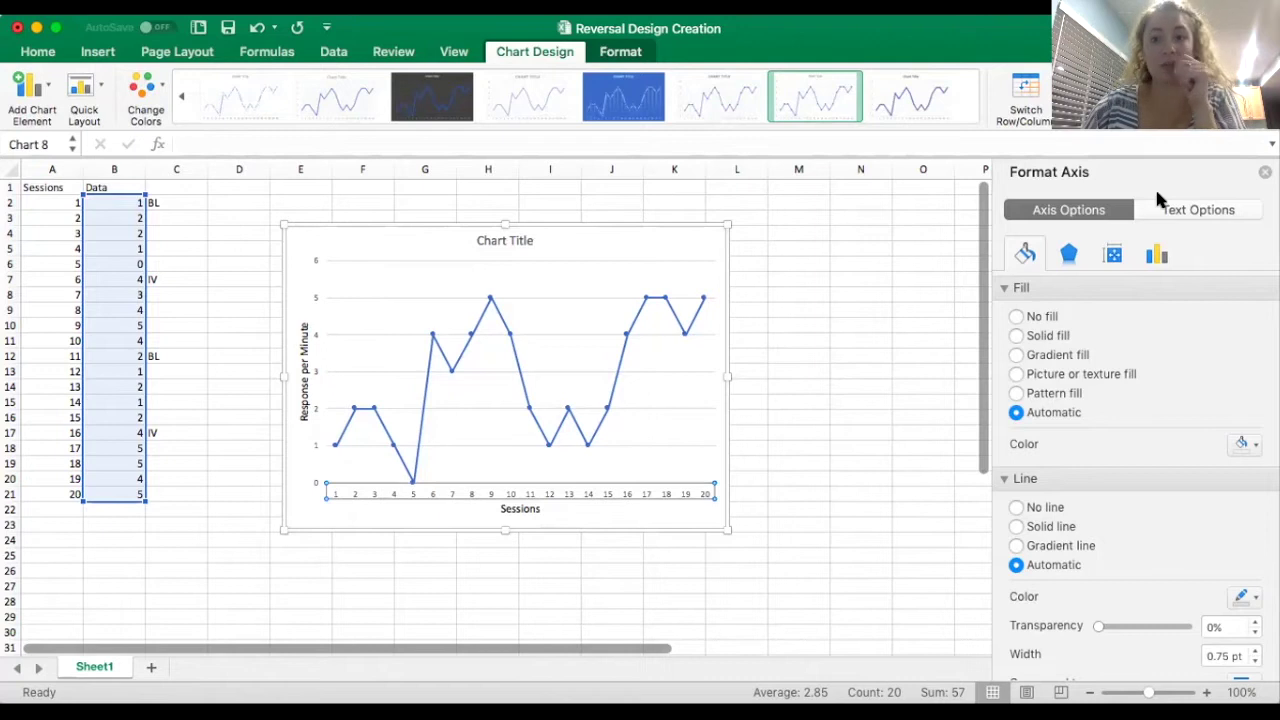
pyautogui.click(624, 52)
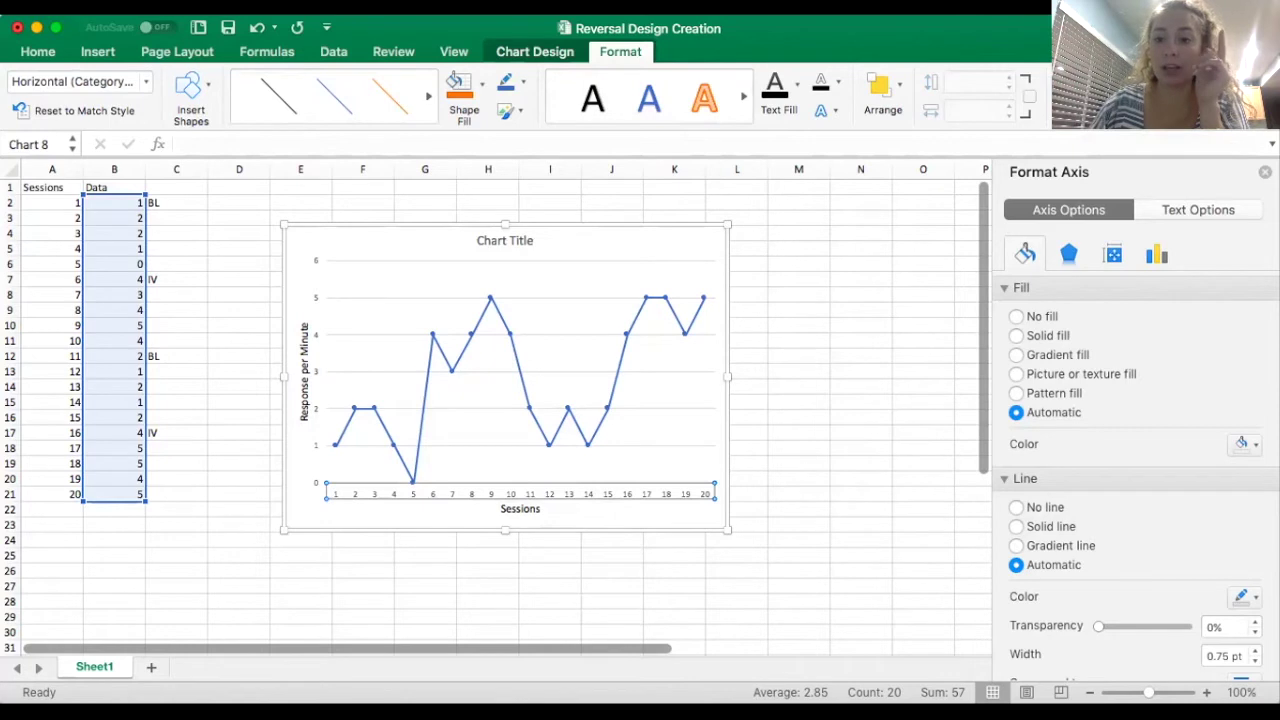
pyautogui.click(1156, 254)
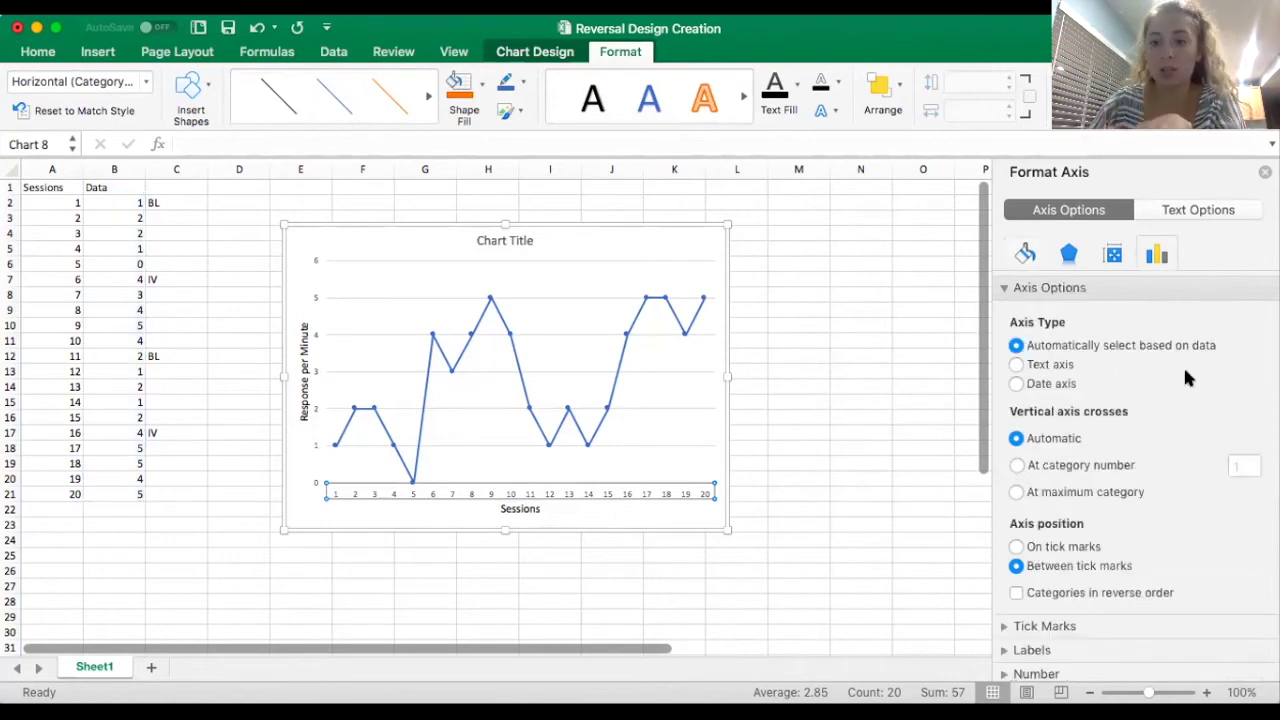
pyautogui.click(1005, 288)
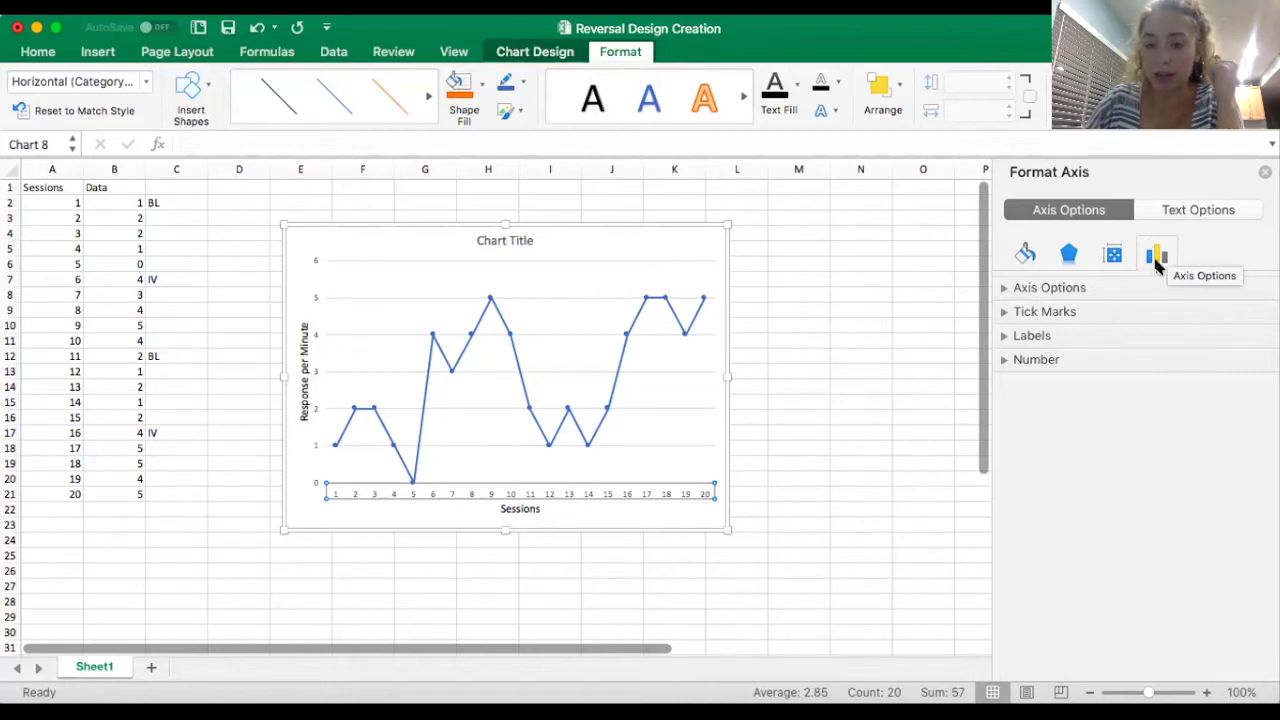
pyautogui.click(1020, 313)
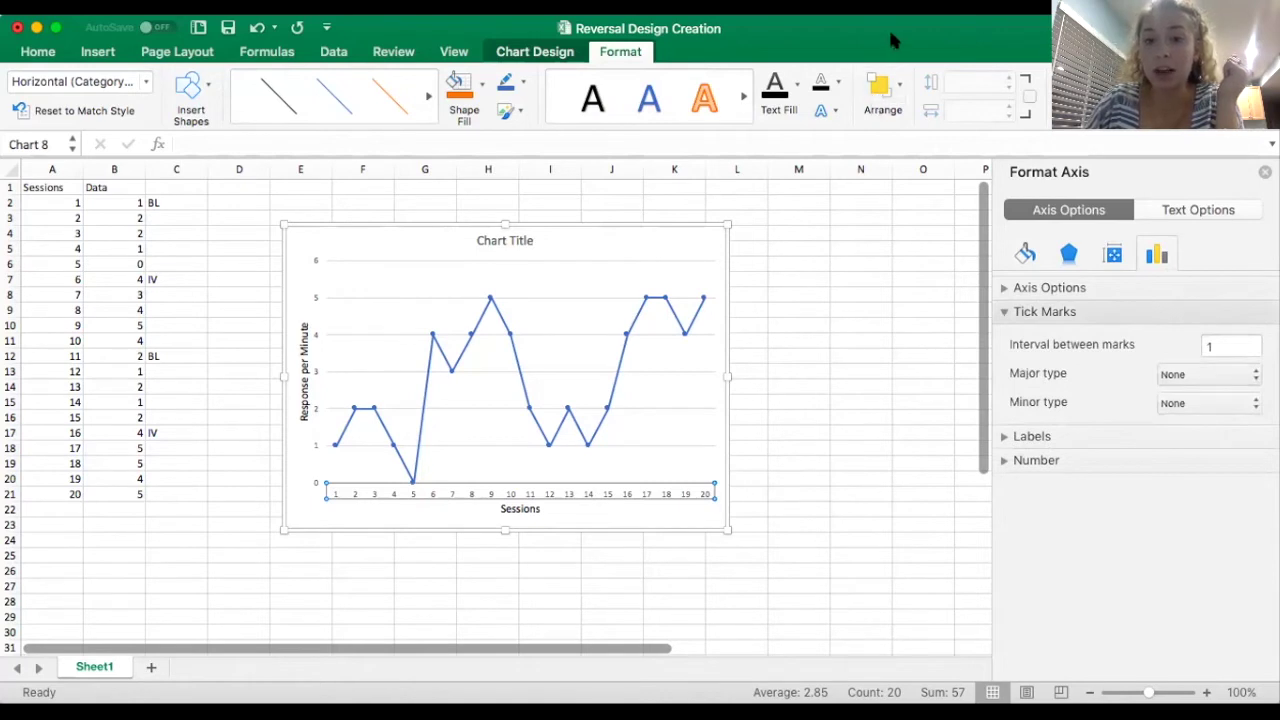
pyautogui.click(1176, 373)
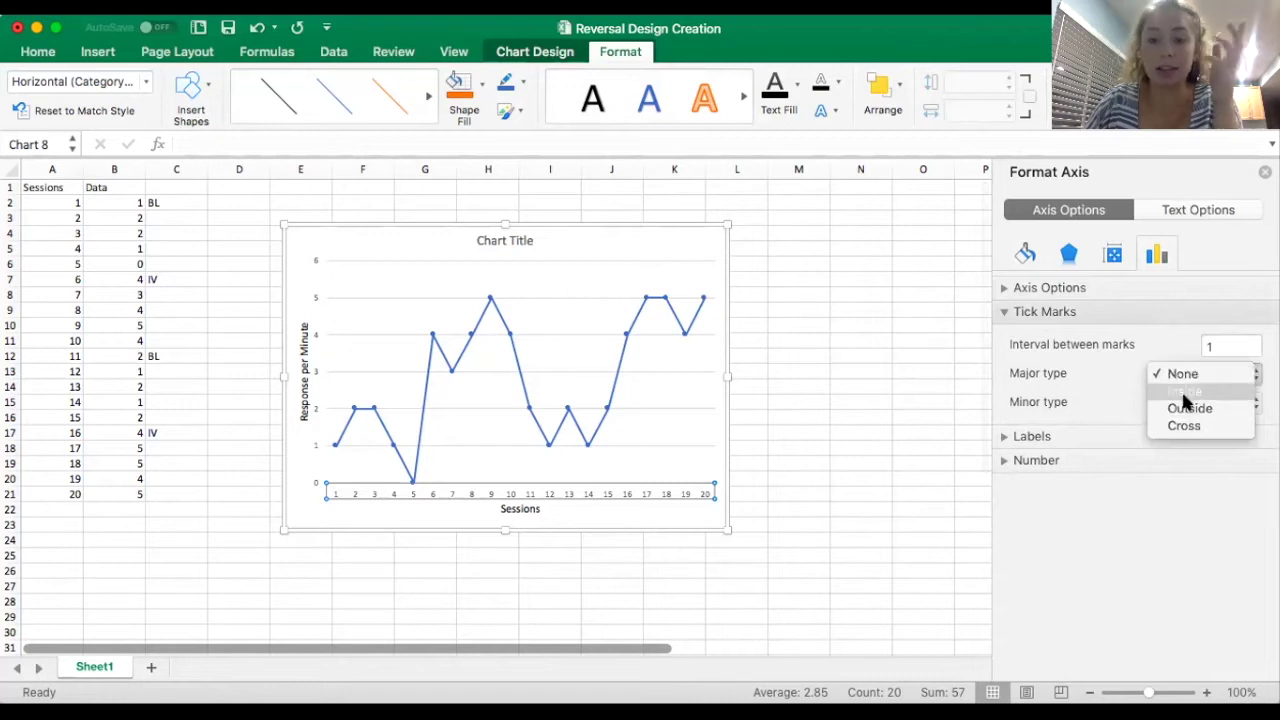
pyautogui.click(1186, 406)
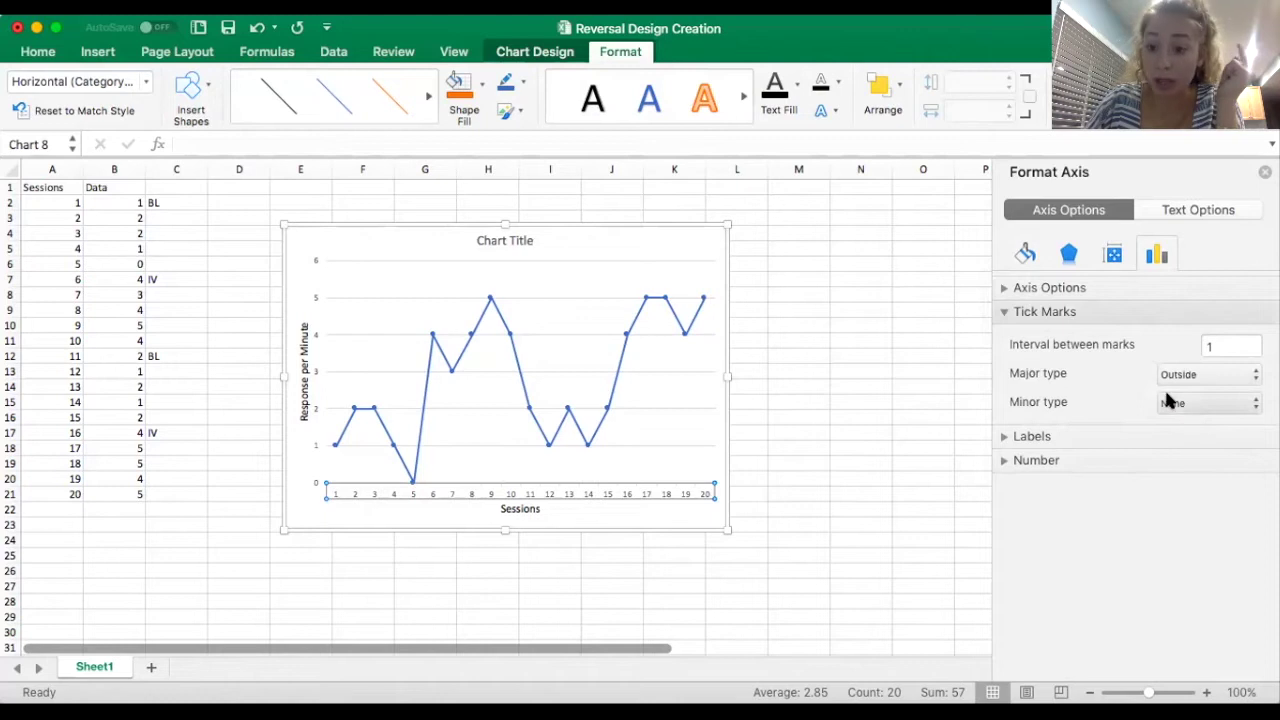
# Step: Give the horizontal axis no fill and a solid black line
pyautogui.click(1024, 255)
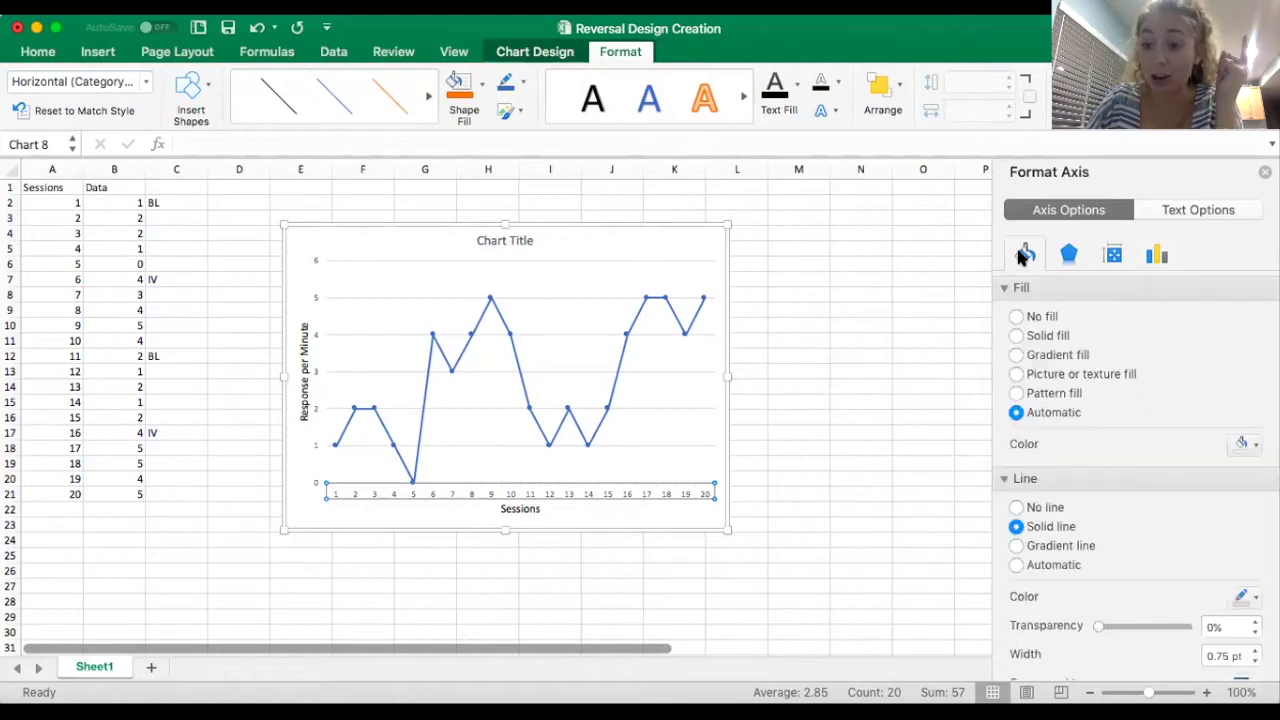
pyautogui.click(1014, 336)
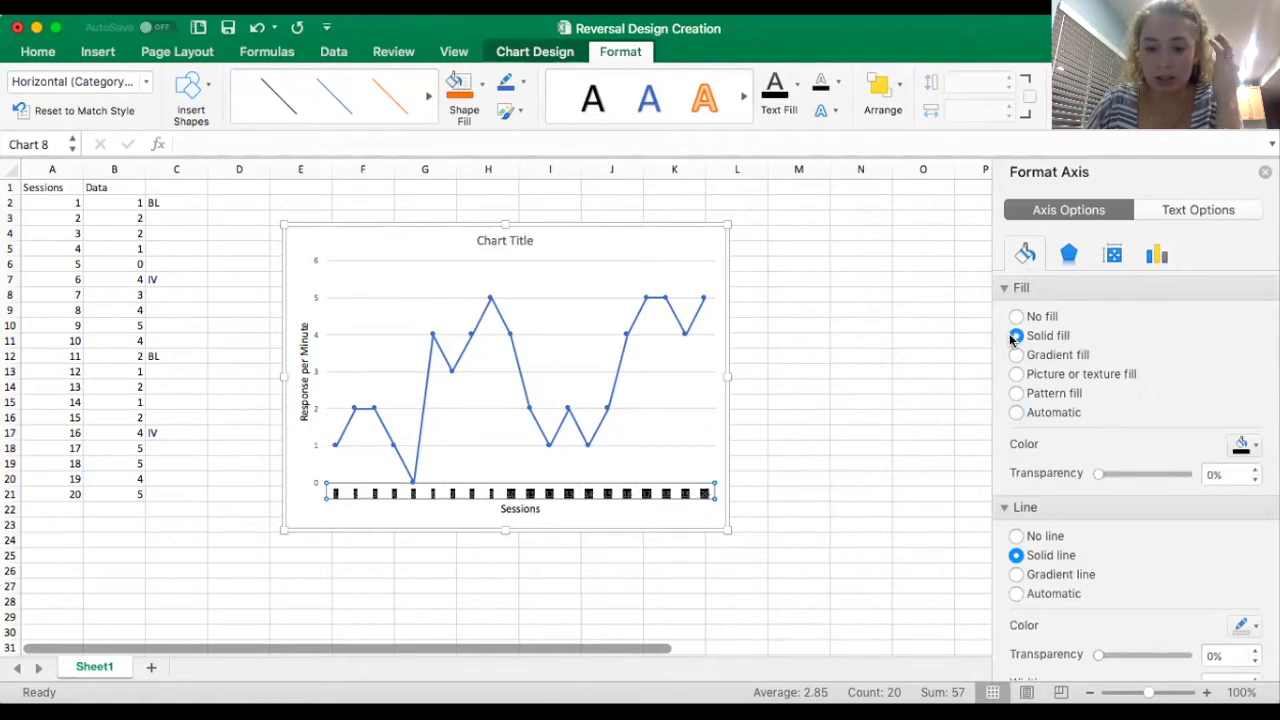
pyautogui.click(1017, 316)
pyautogui.scroll(-3, 1020, 383)
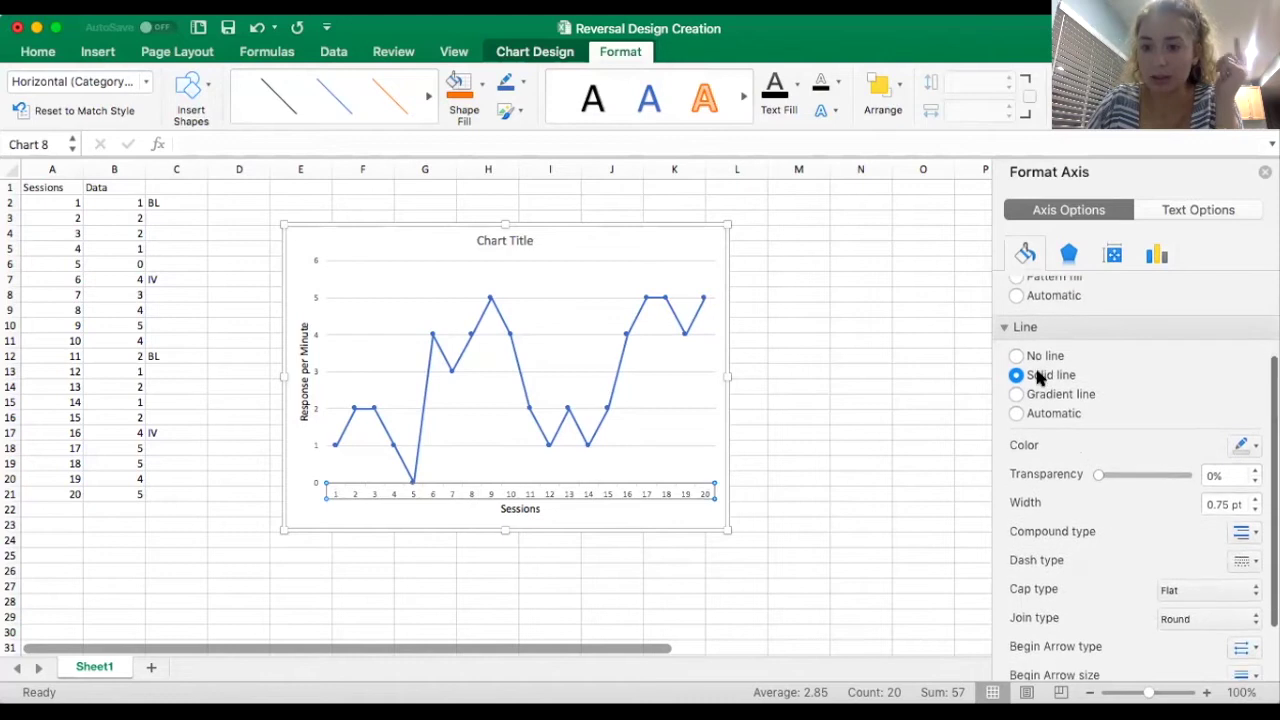
pyautogui.click(1016, 372)
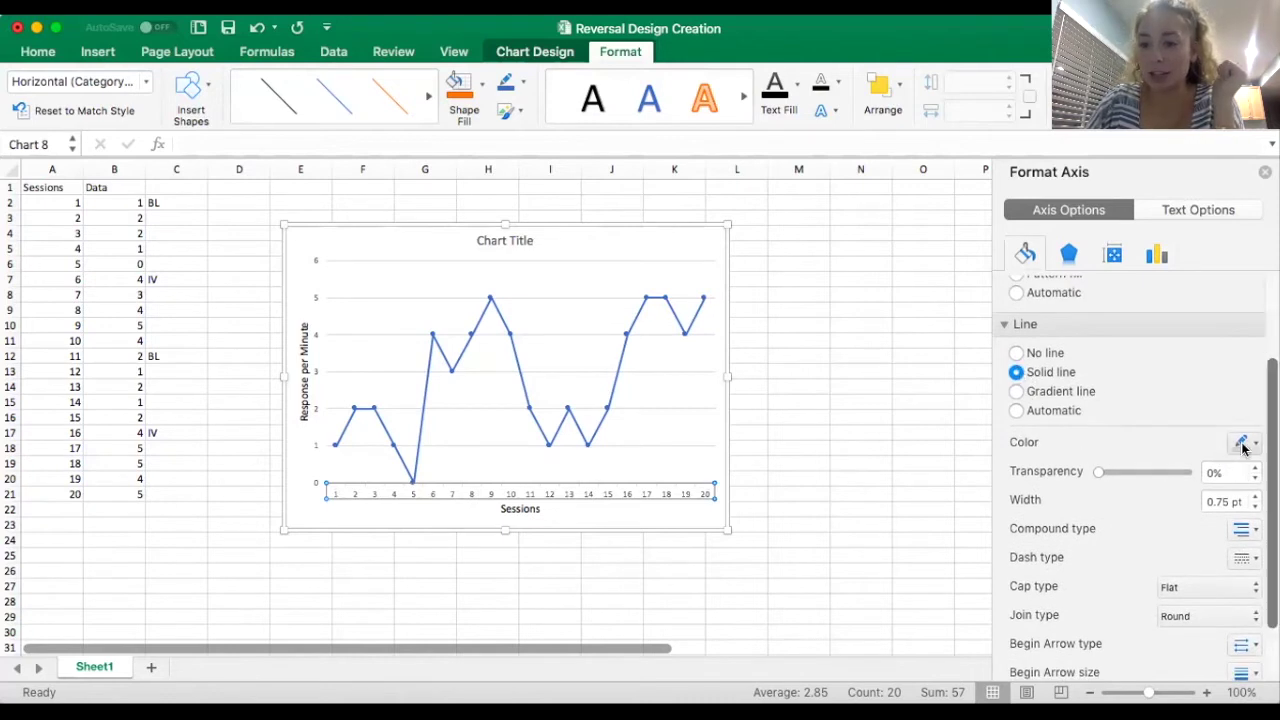
pyautogui.click(1240, 443)
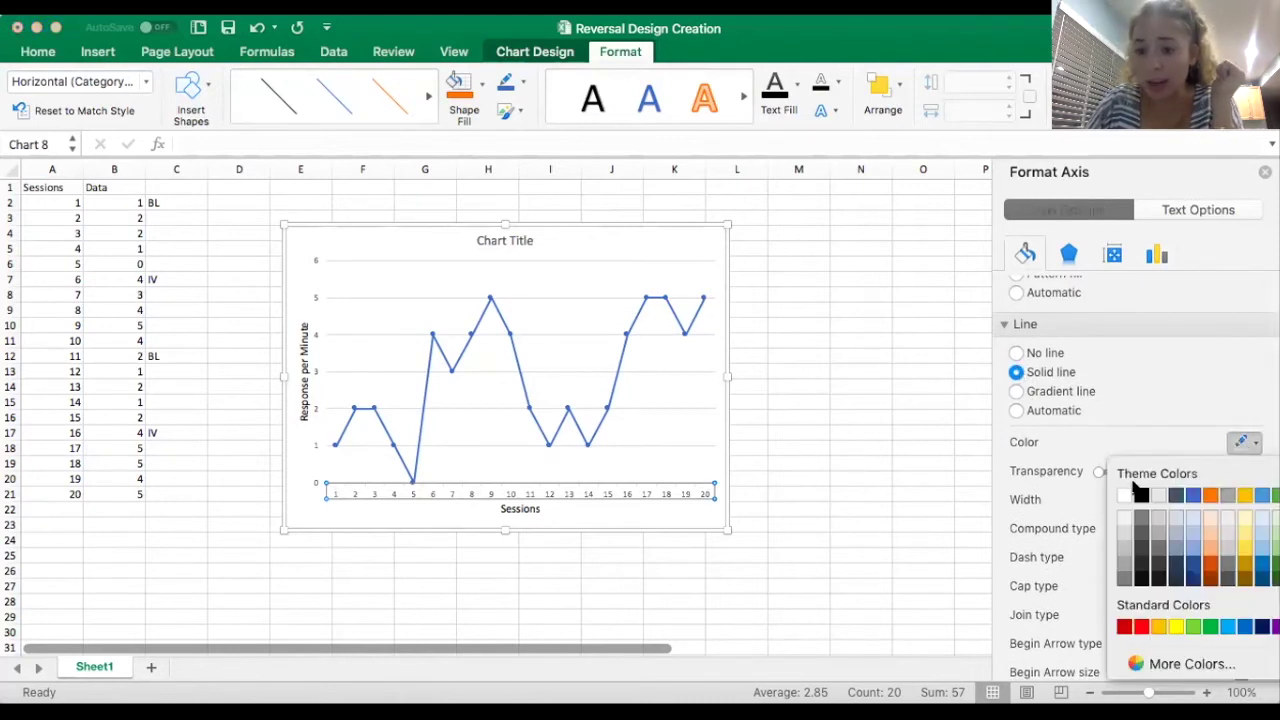
pyautogui.click(1137, 500)
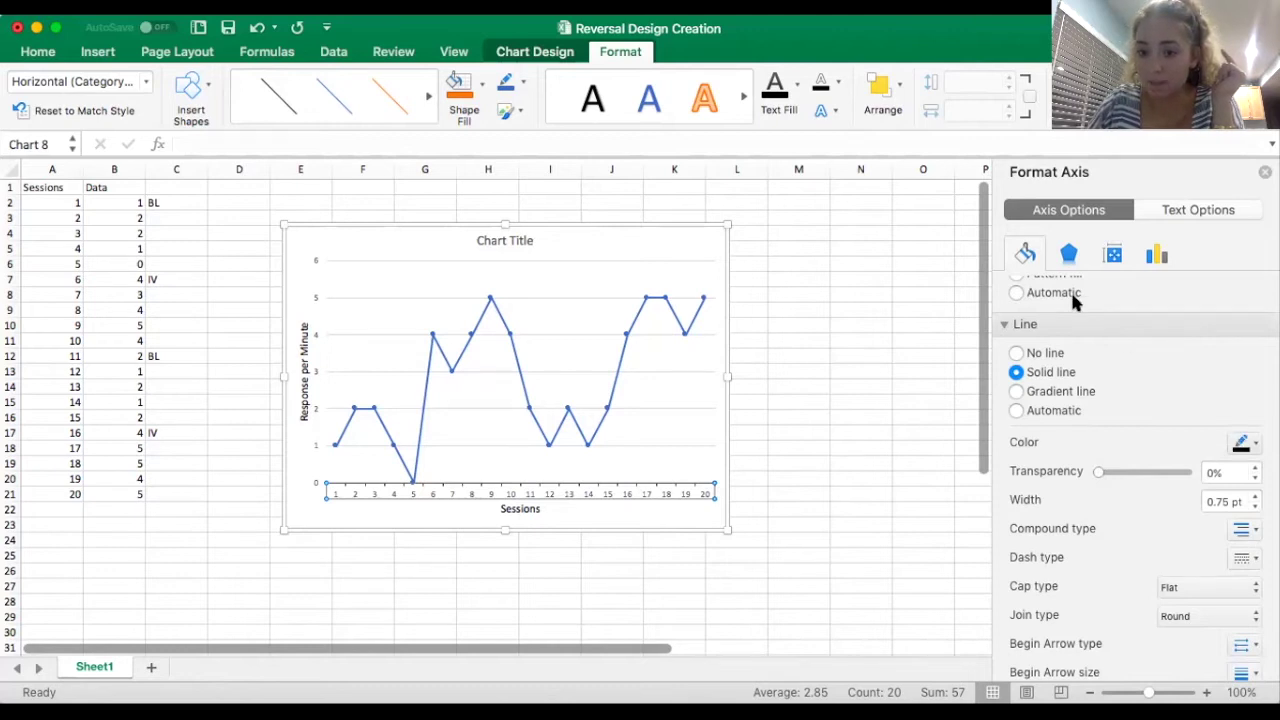
# Step: Format the horizontal axis labels in black at font size 10.5
pyautogui.scroll(4, 1073, 298)
pyautogui.click(1013, 291)
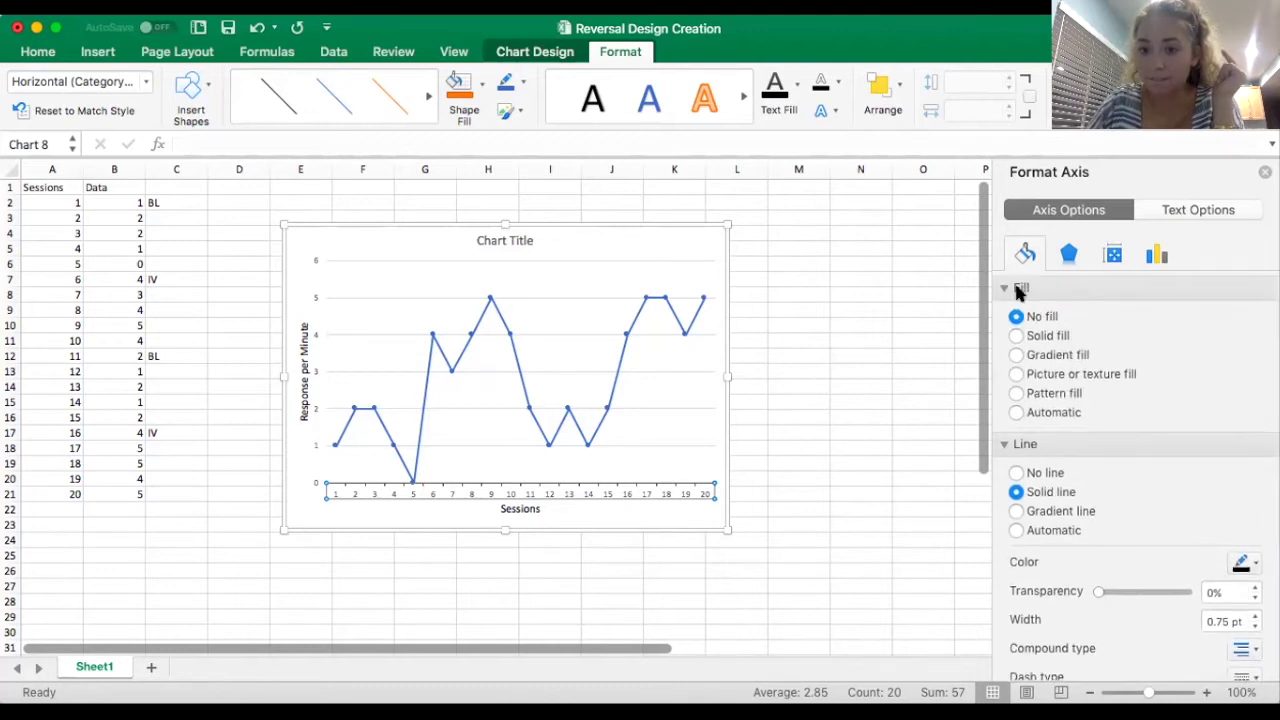
pyautogui.click(557, 492)
pyautogui.click(541, 497)
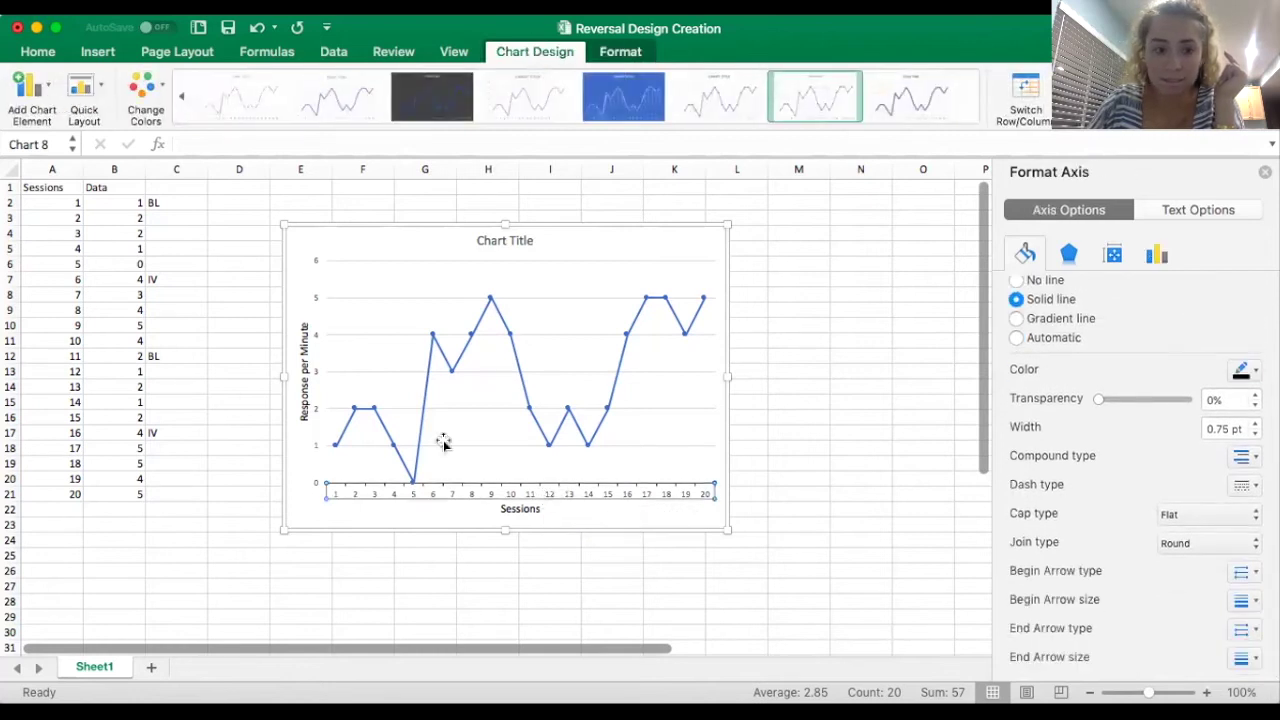
pyautogui.click(38, 52)
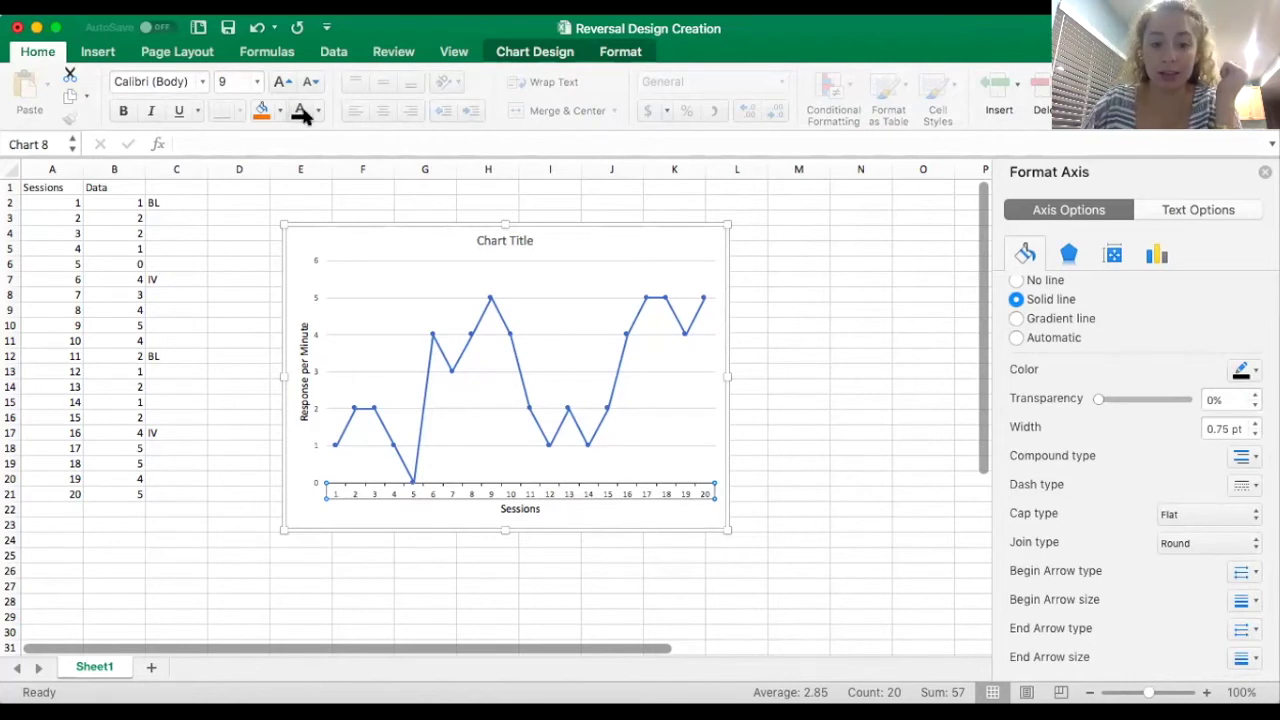
pyautogui.click(281, 83)
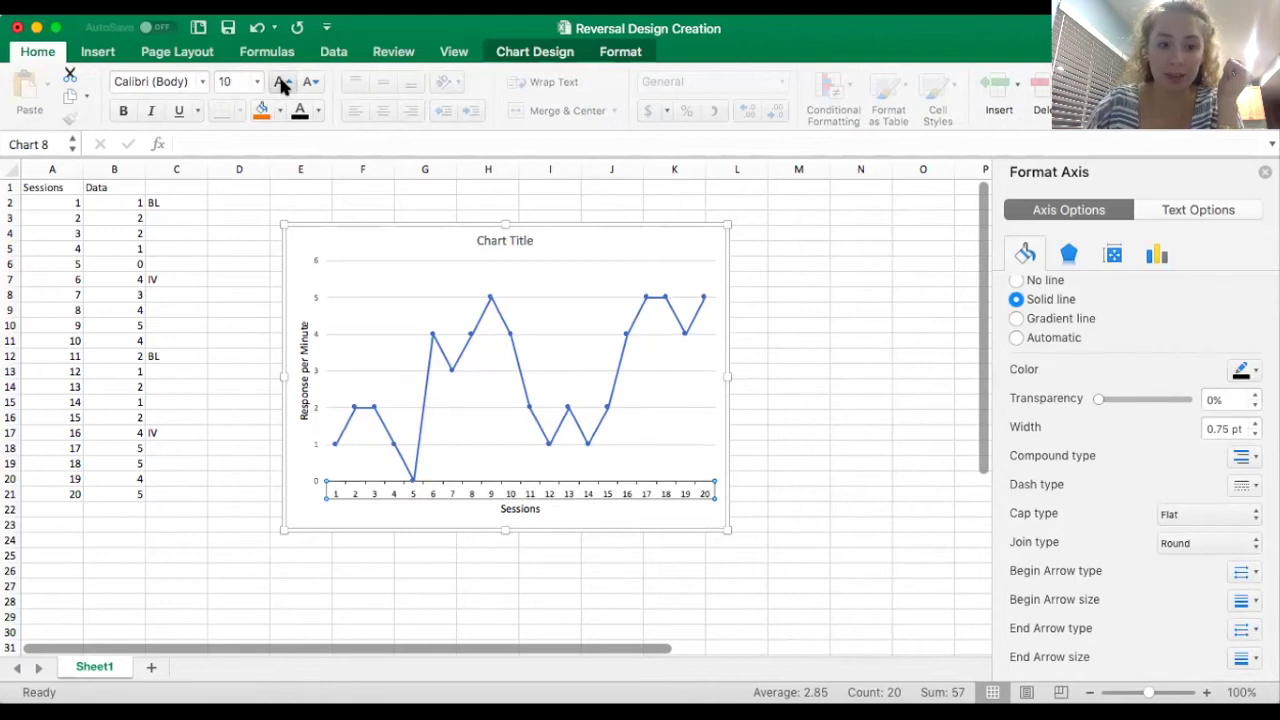
pyautogui.click(283, 85)
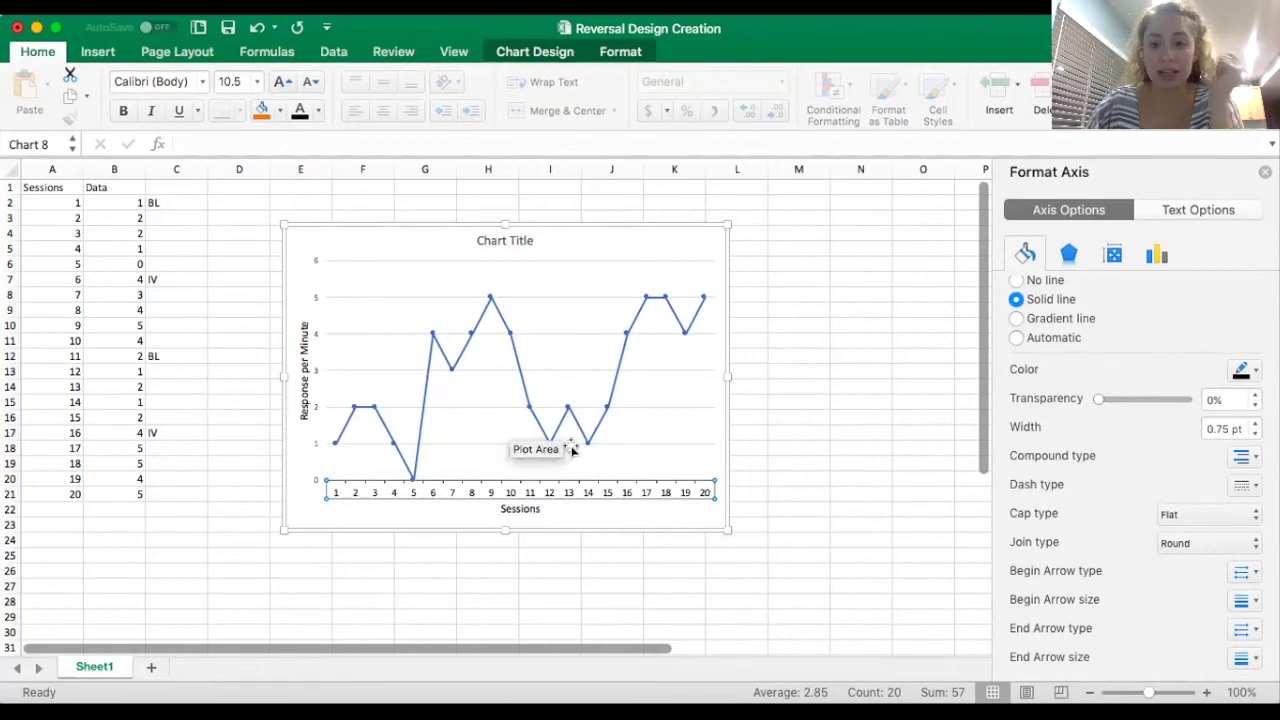
pyautogui.scroll(3, 1086, 466)
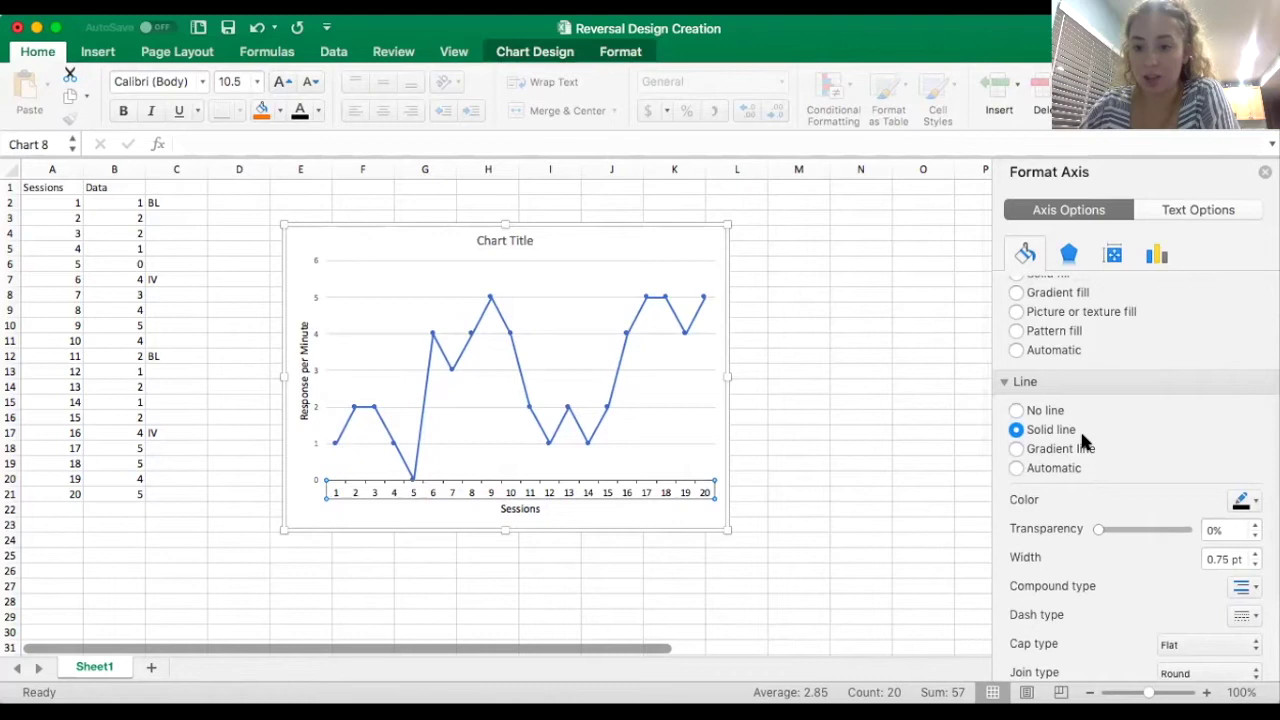
pyautogui.click(830, 466)
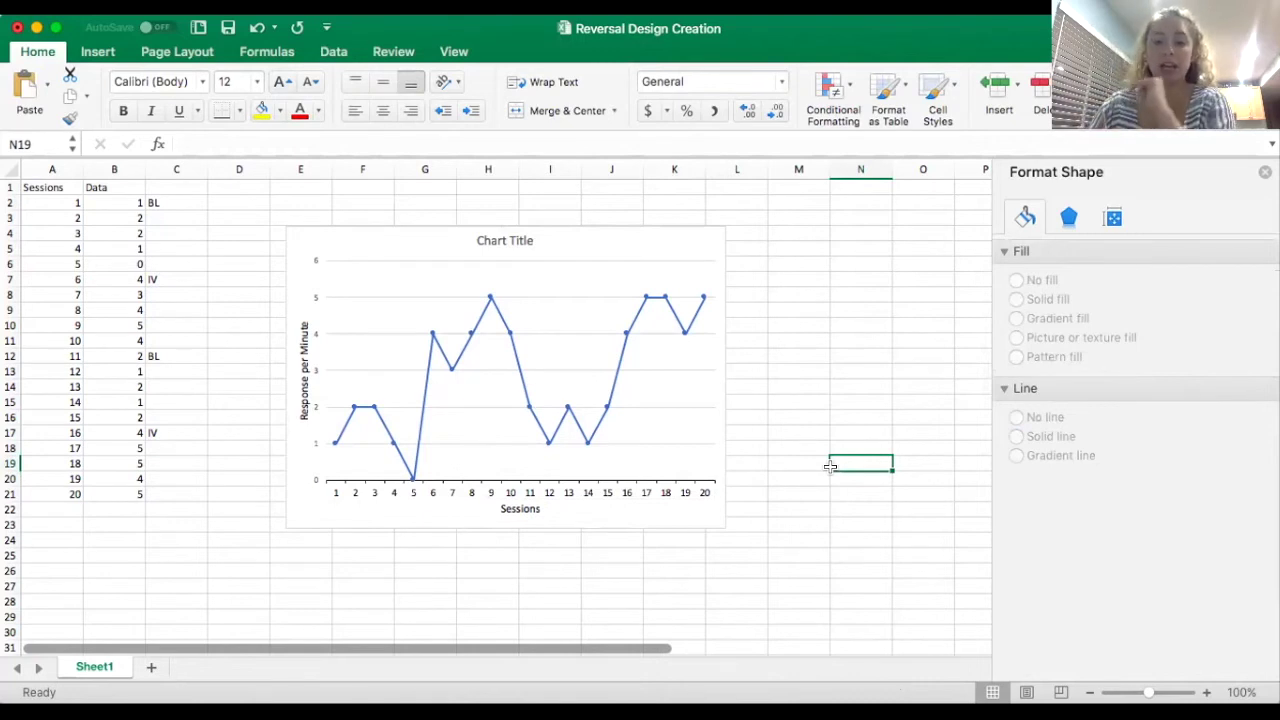
# Step: Review the horizontal axis's line formatting settings, including its colour and width
pyautogui.click(543, 488)
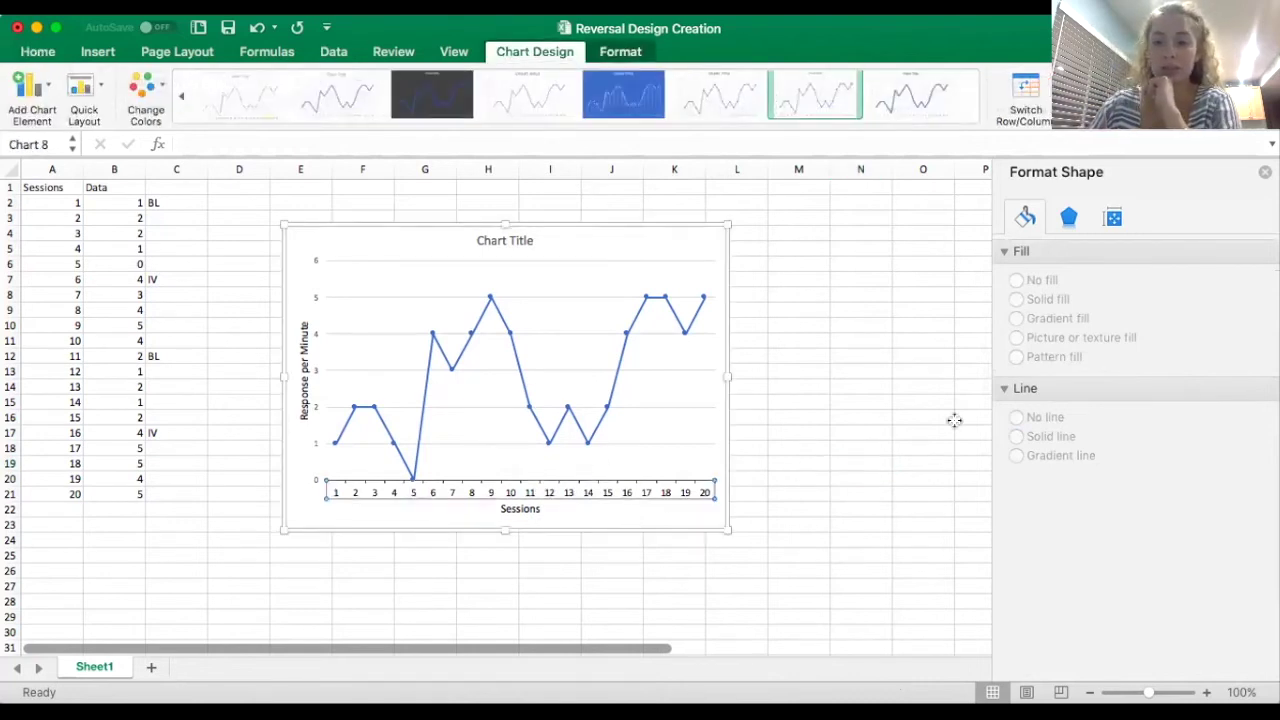
pyautogui.scroll(-1, 1149, 346)
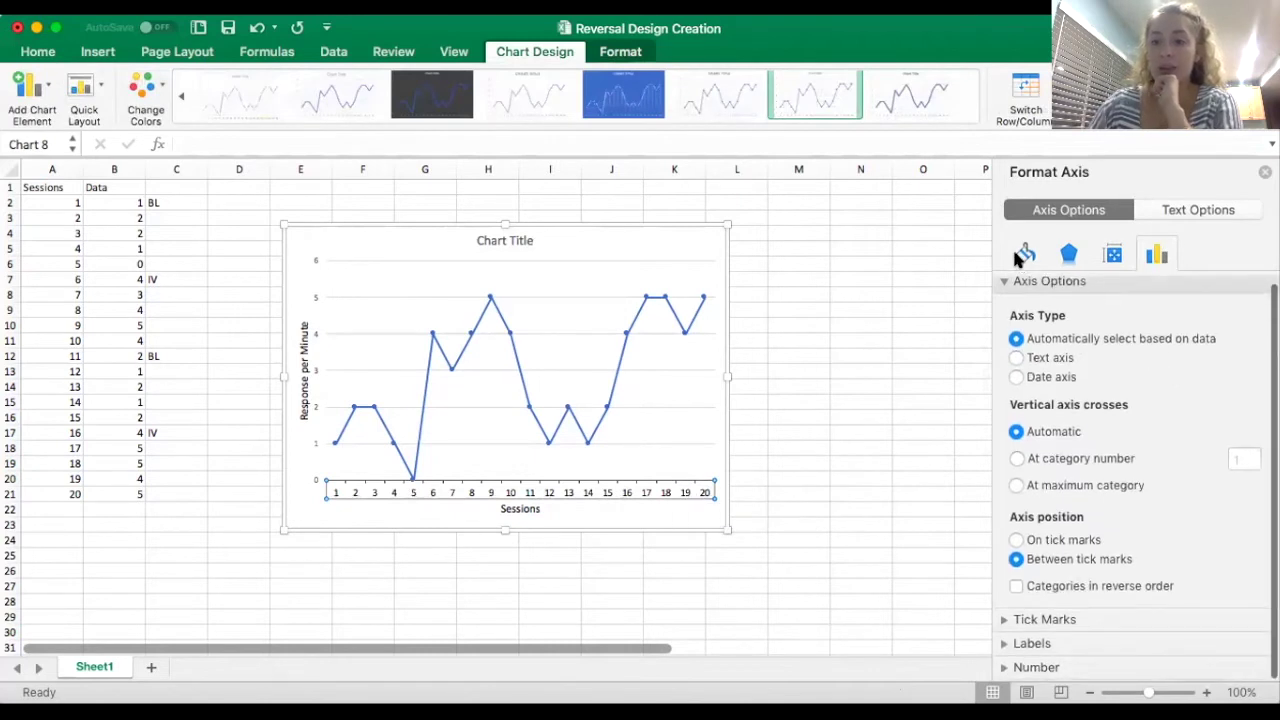
pyautogui.click(1024, 255)
pyautogui.scroll(-3, 1087, 481)
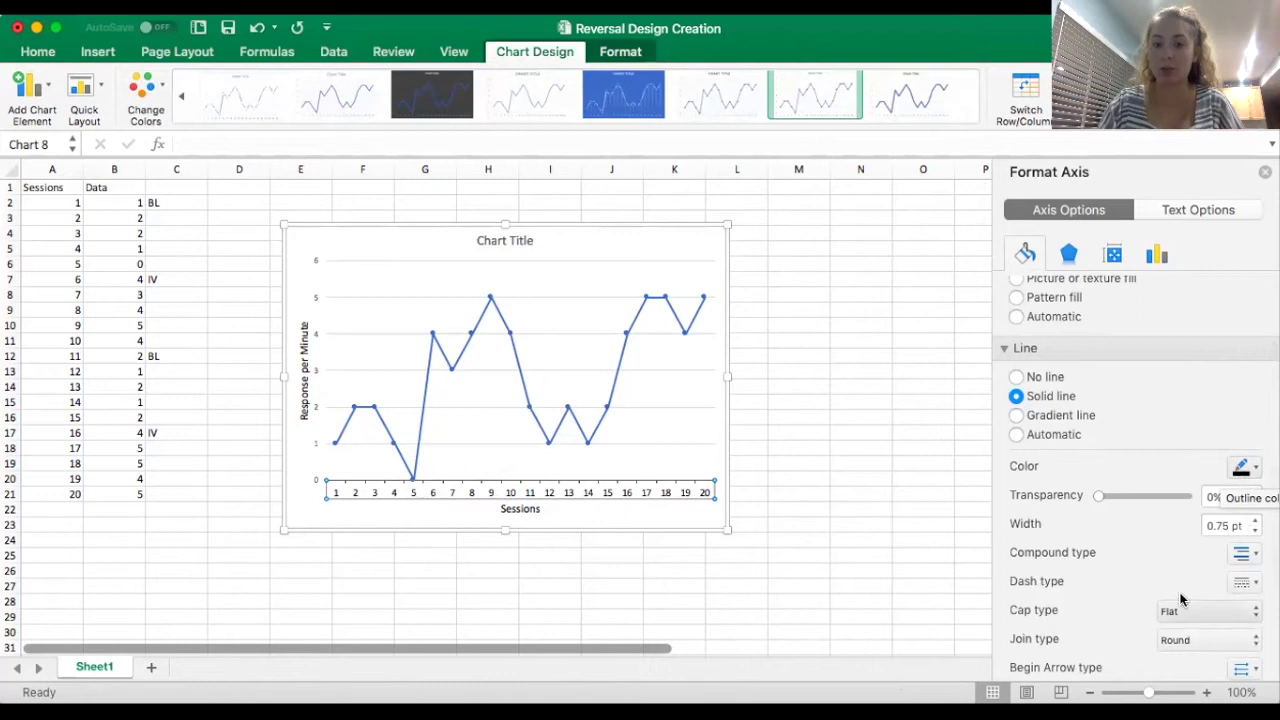
pyautogui.click(842, 502)
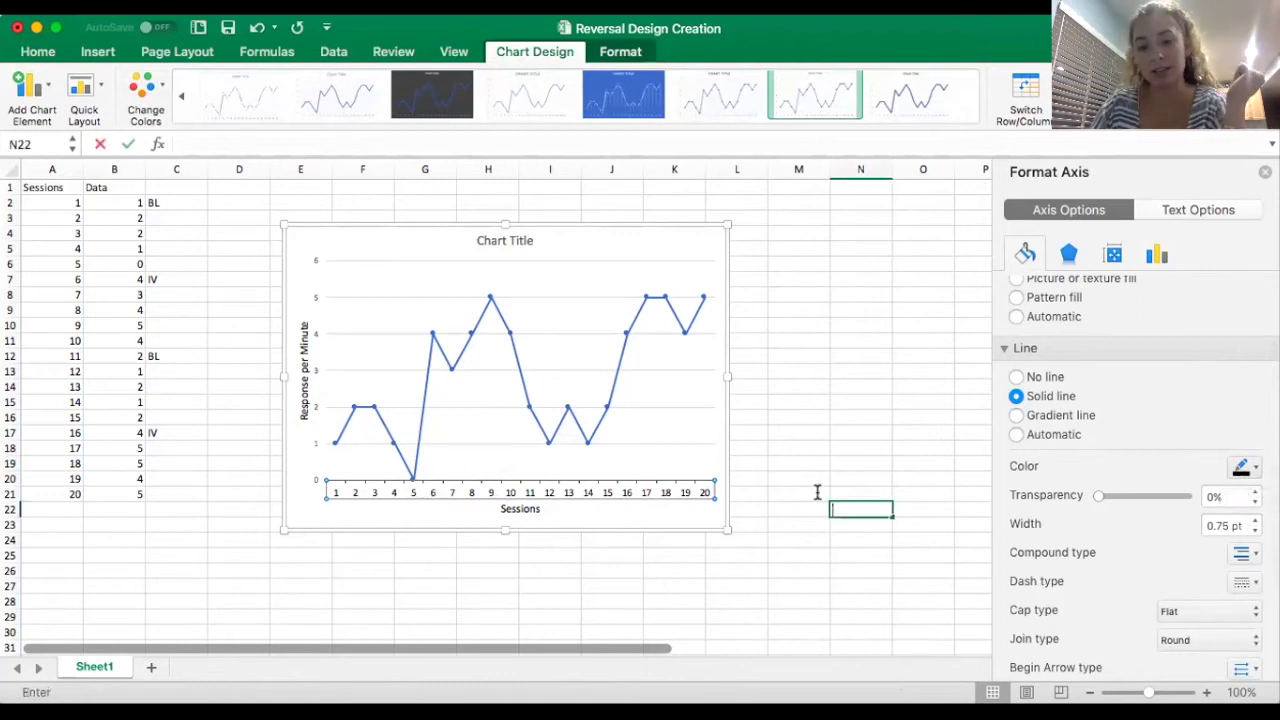
pyautogui.click(817, 495)
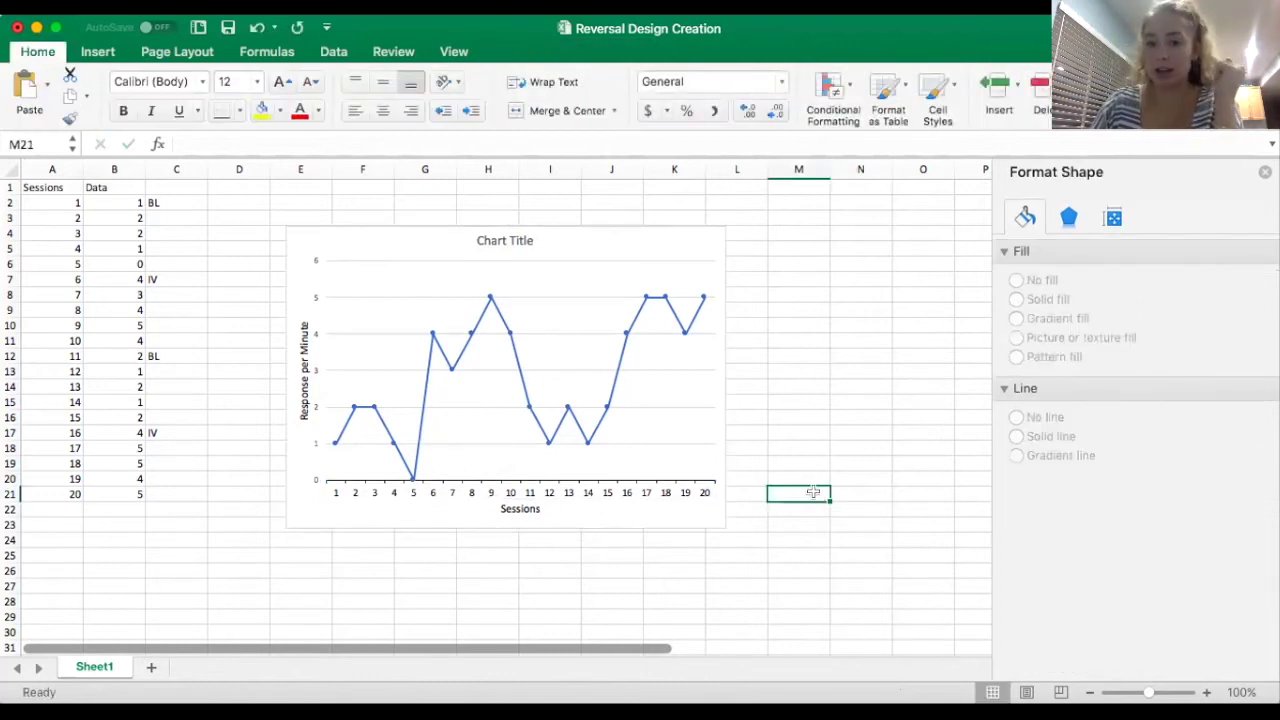
# Step: Set the vertical axis's major tick mark type to Outside
pyautogui.click(316, 370)
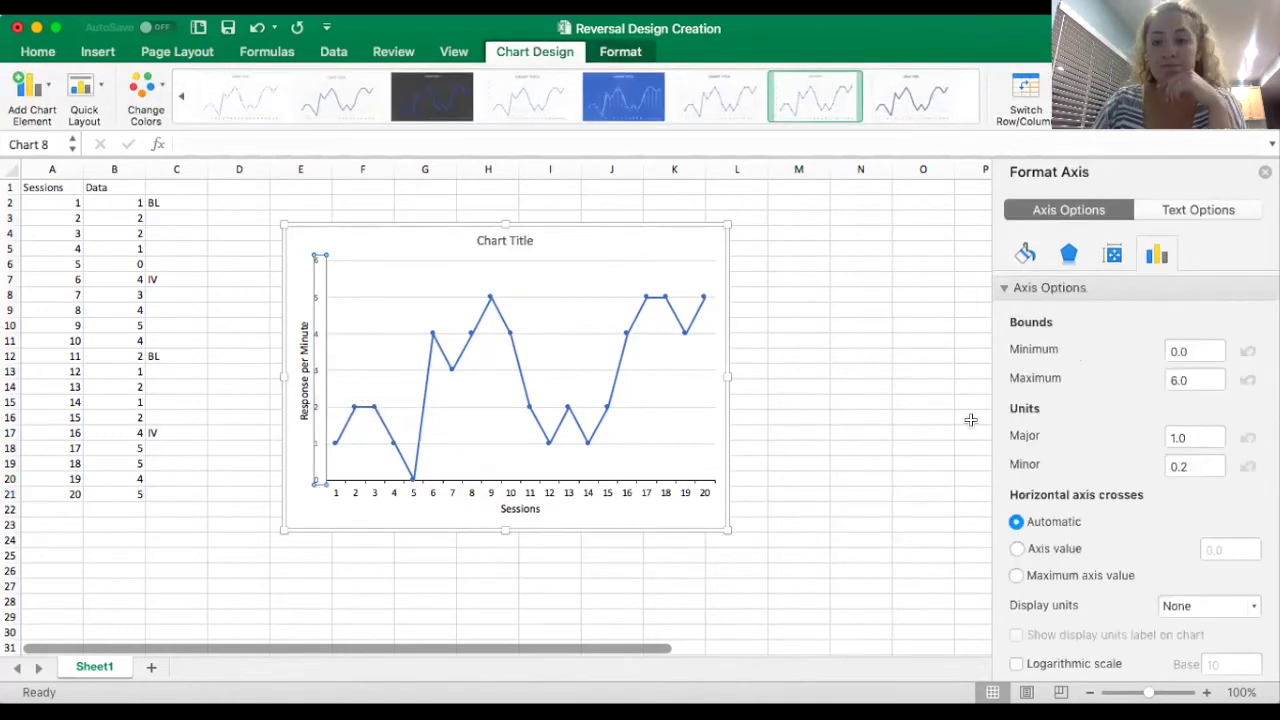
pyautogui.click(1157, 257)
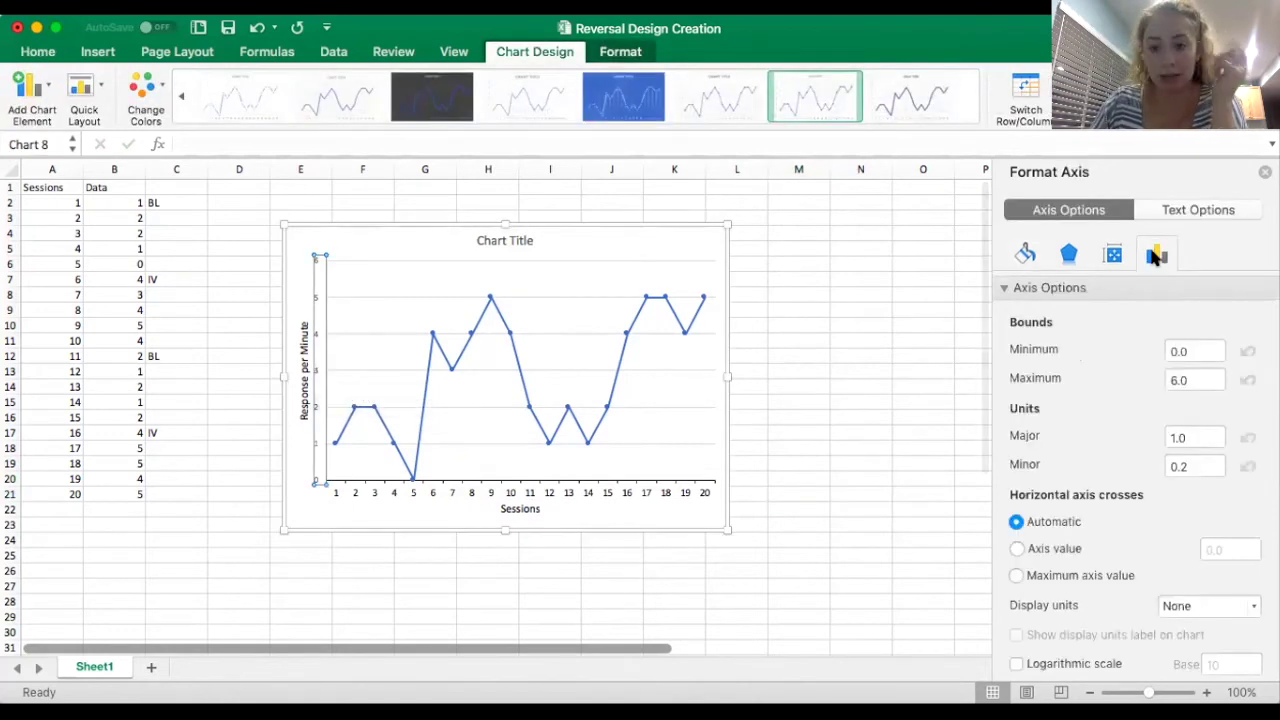
pyautogui.click(1003, 287)
pyautogui.click(1002, 311)
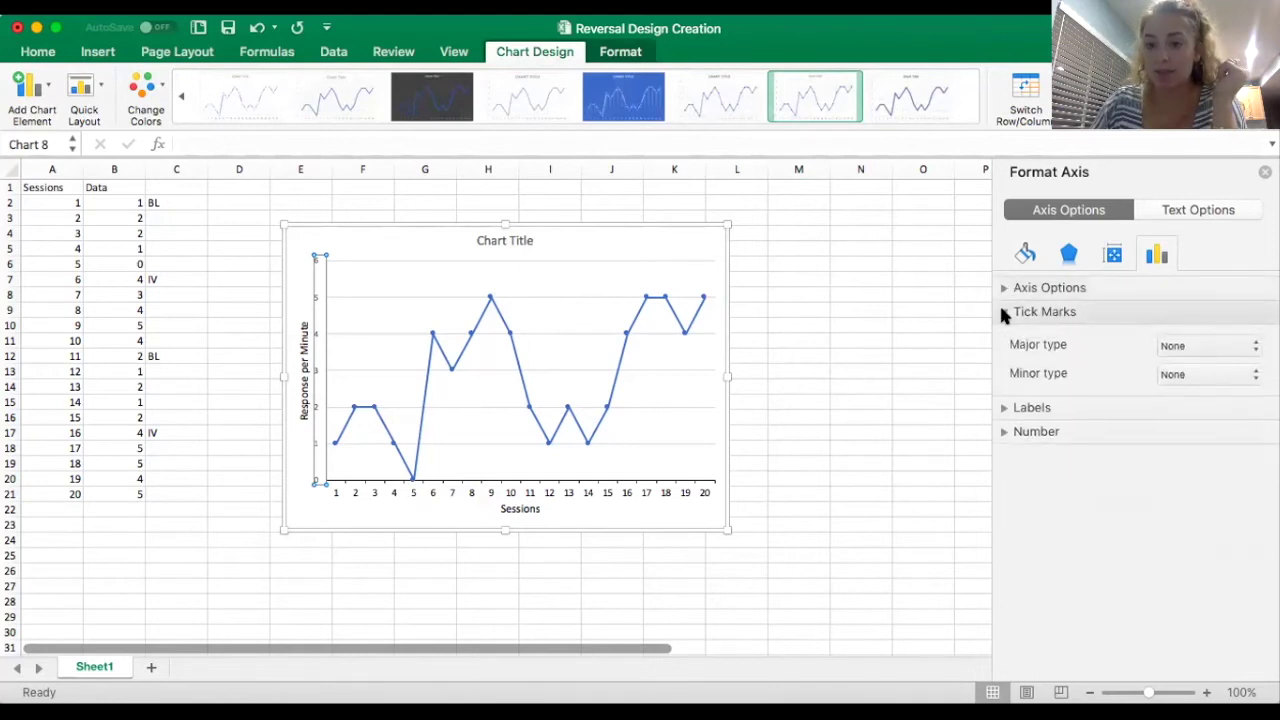
pyautogui.click(1189, 347)
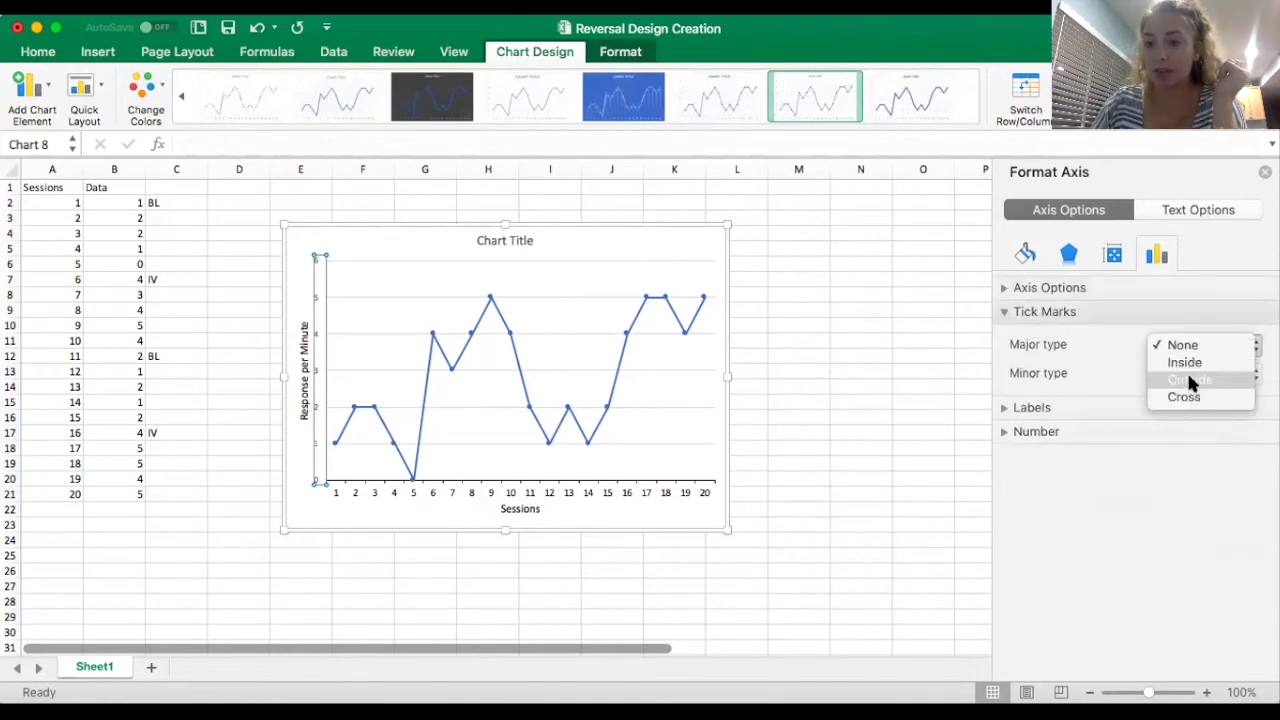
pyautogui.click(1189, 376)
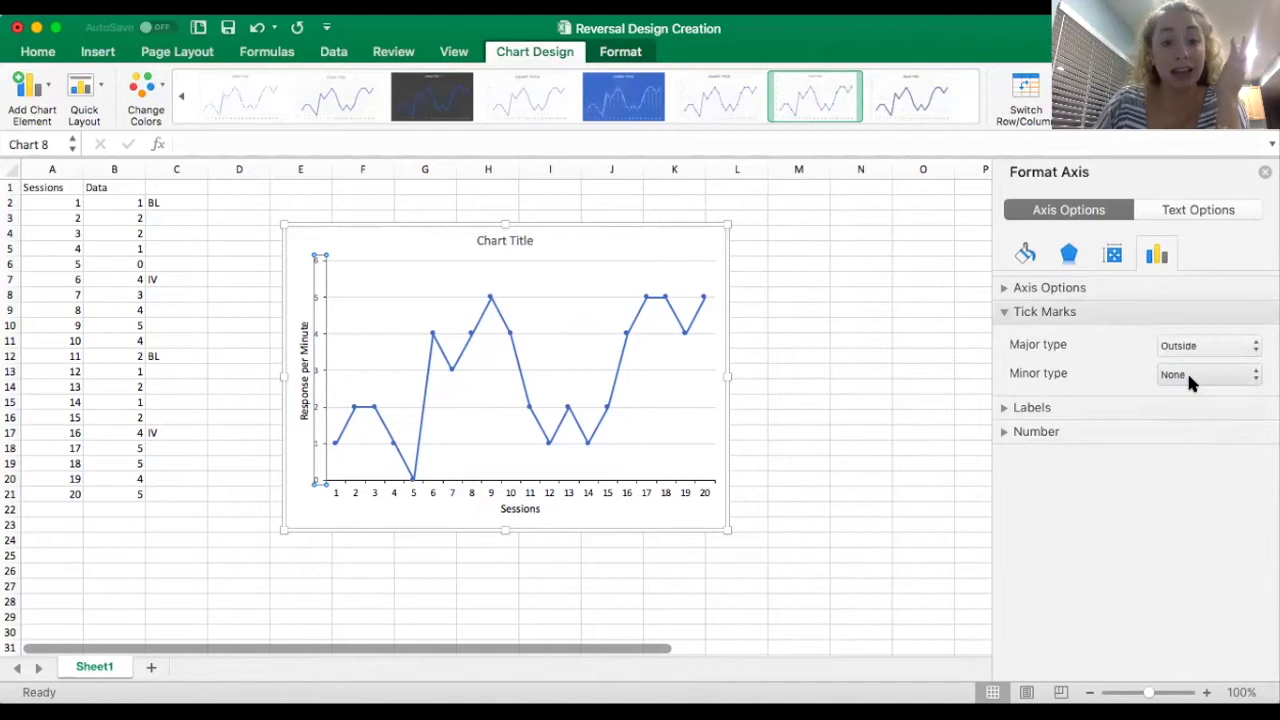
# Step: Give the vertical axis a solid black line
pyautogui.click(1018, 250)
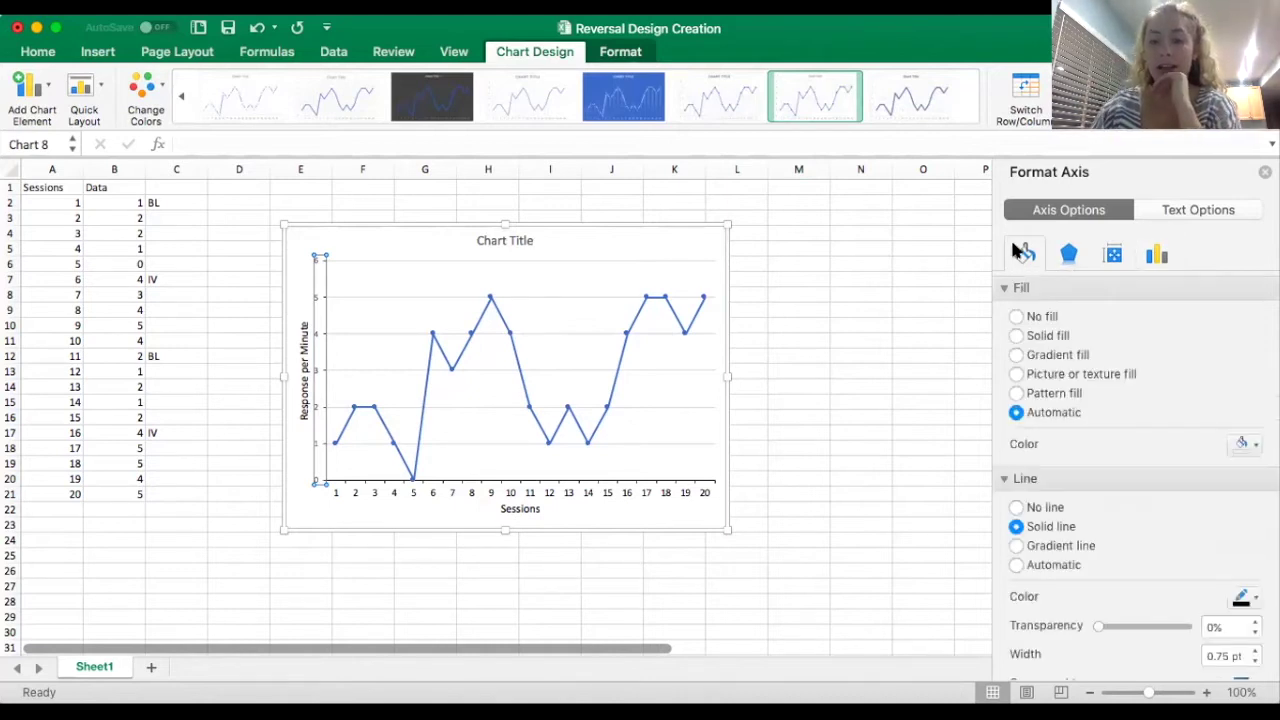
pyautogui.scroll(-3, 1108, 421)
pyautogui.scroll(-1, 1108, 421)
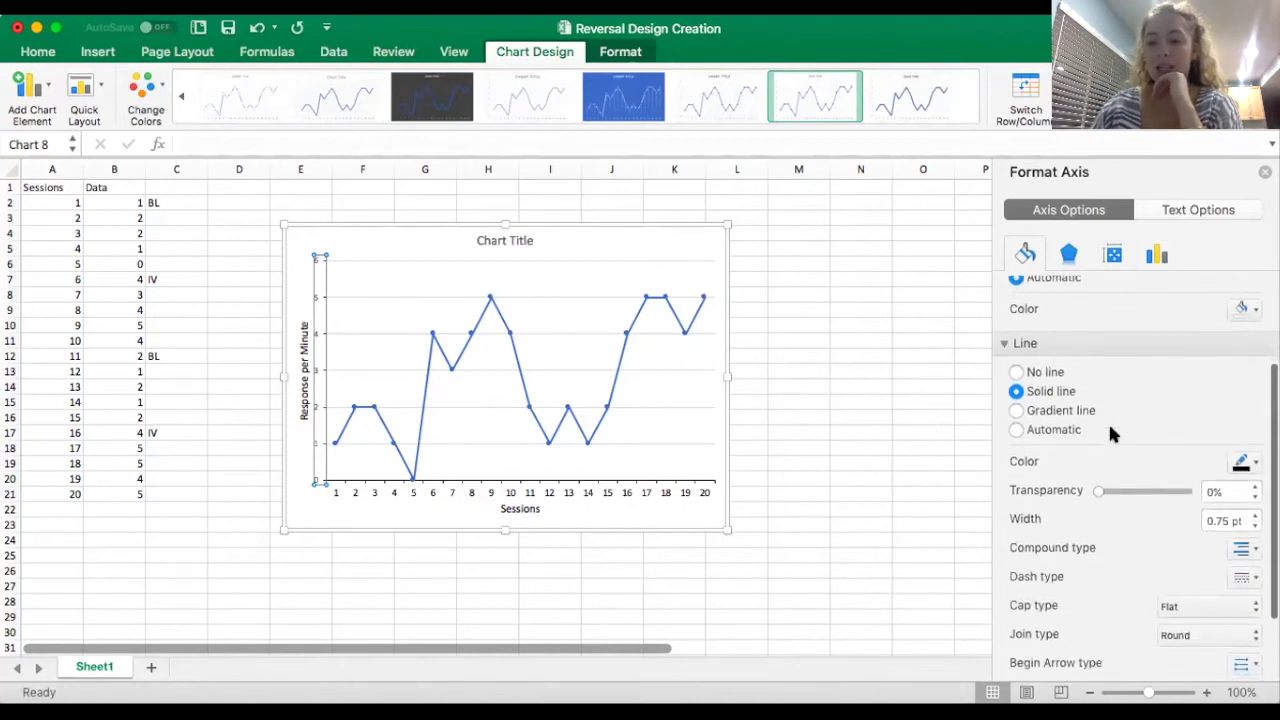
pyautogui.click(1241, 450)
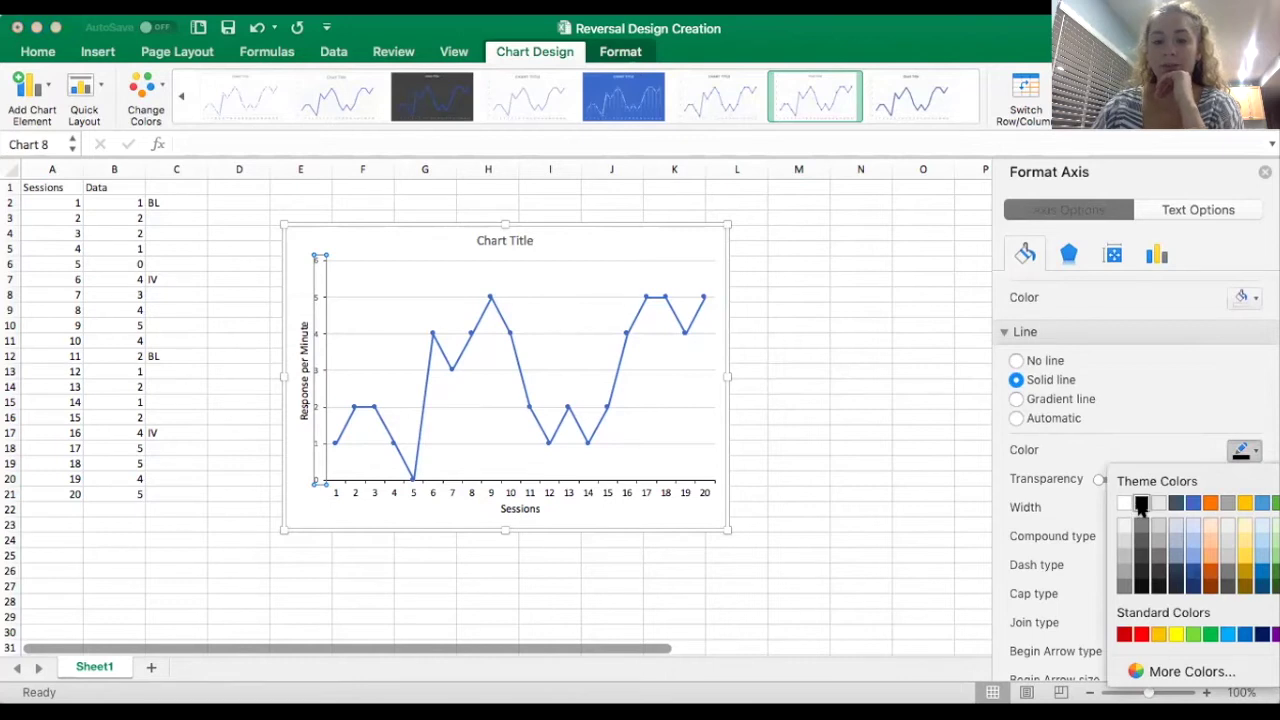
pyautogui.click(1140, 504)
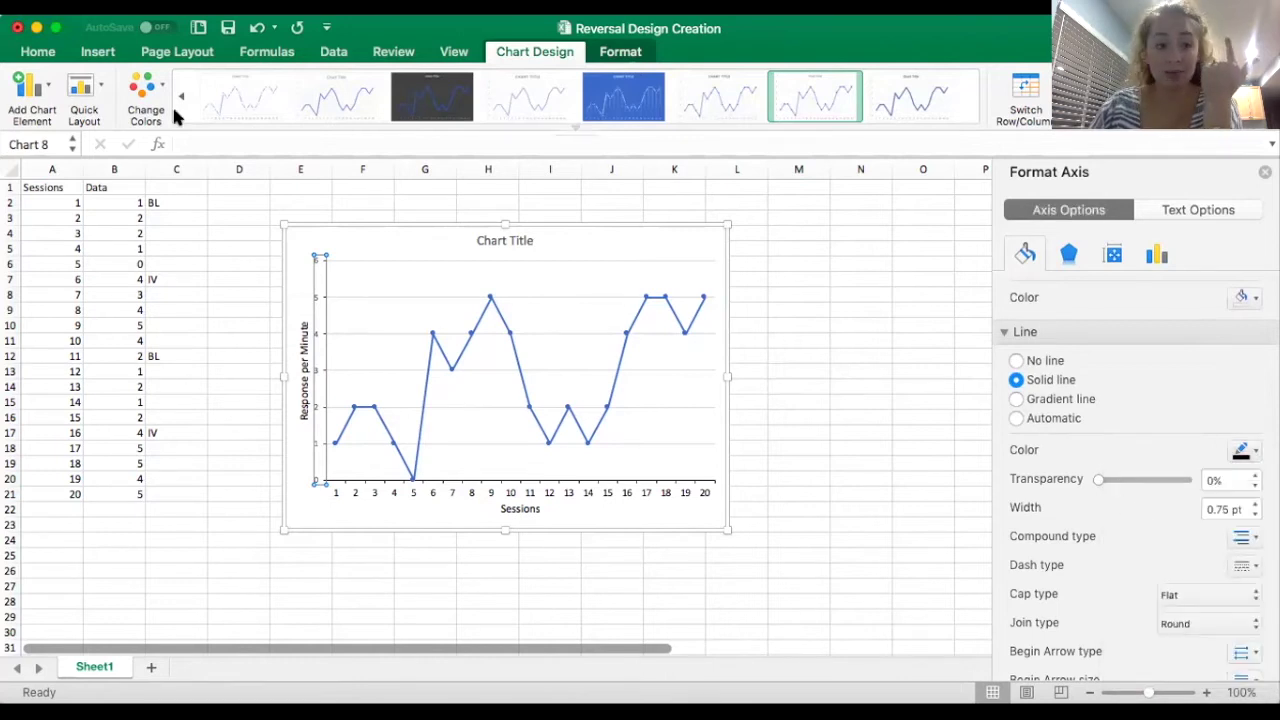
# Step: Format the vertical axis labels in black at font size 10.5, matching the horizontal axis labels
pyautogui.click(38, 52)
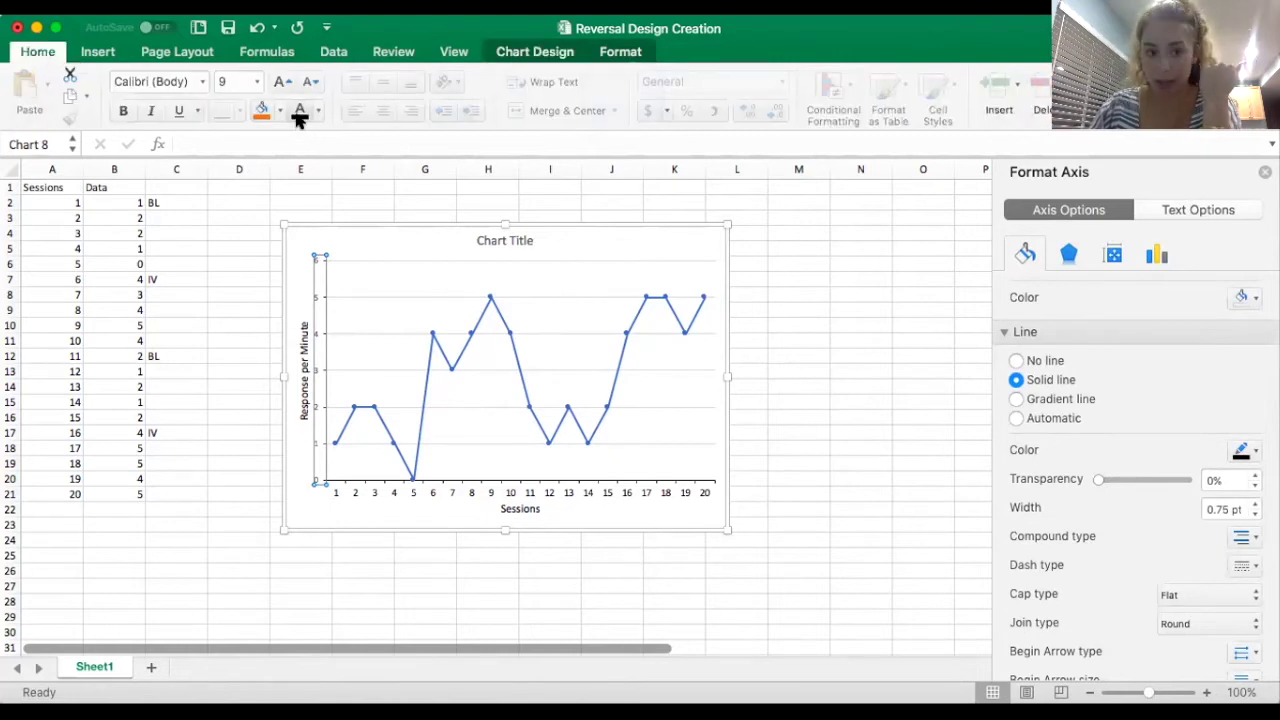
pyautogui.click(281, 83)
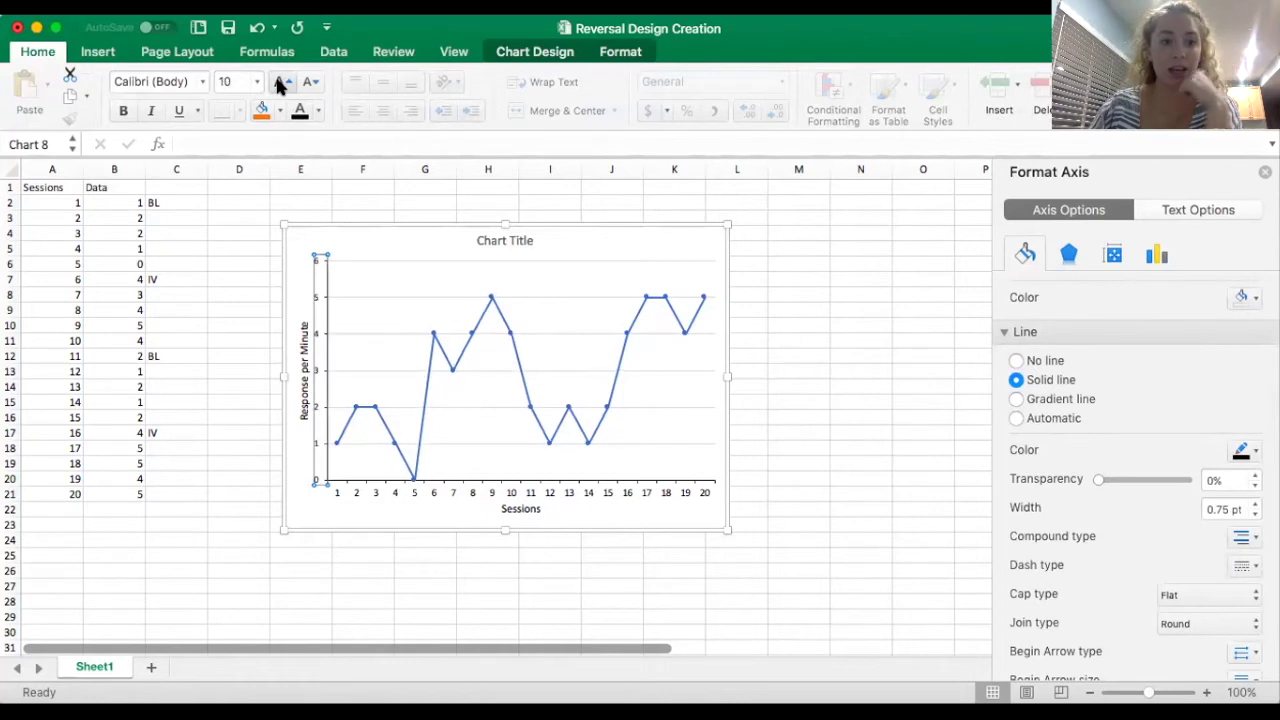
pyautogui.click(281, 83)
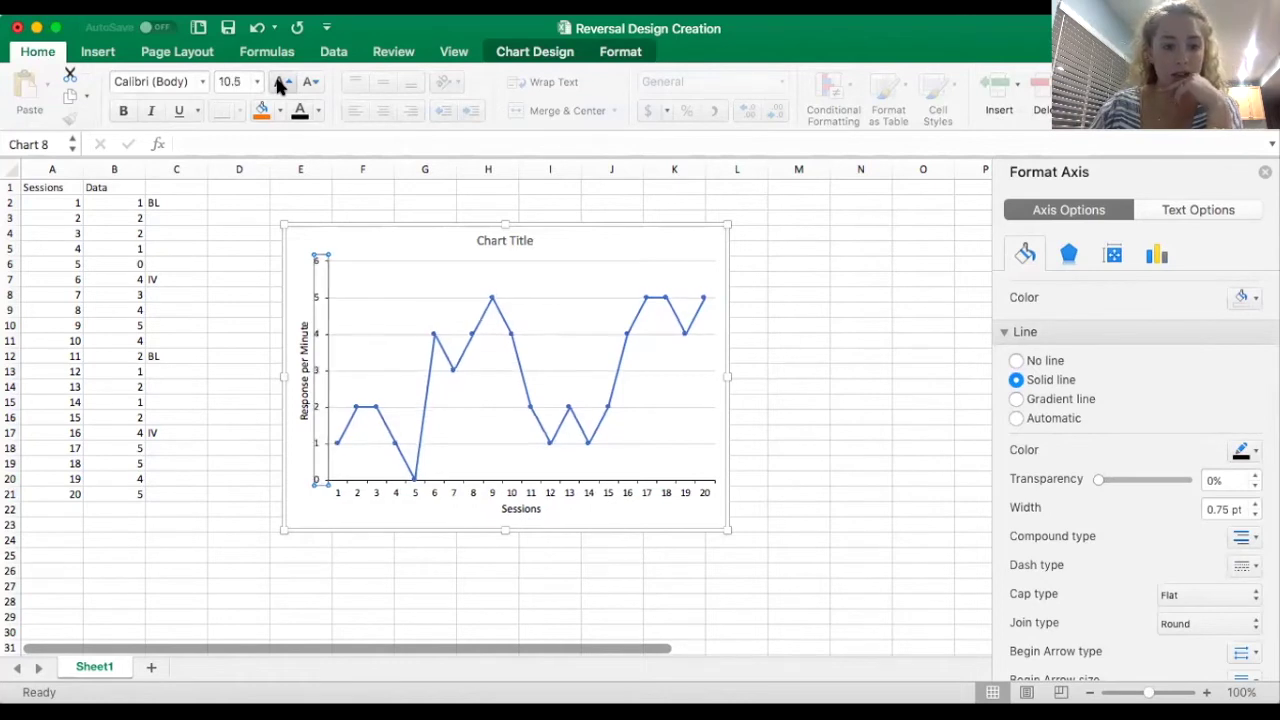
pyautogui.click(352, 485)
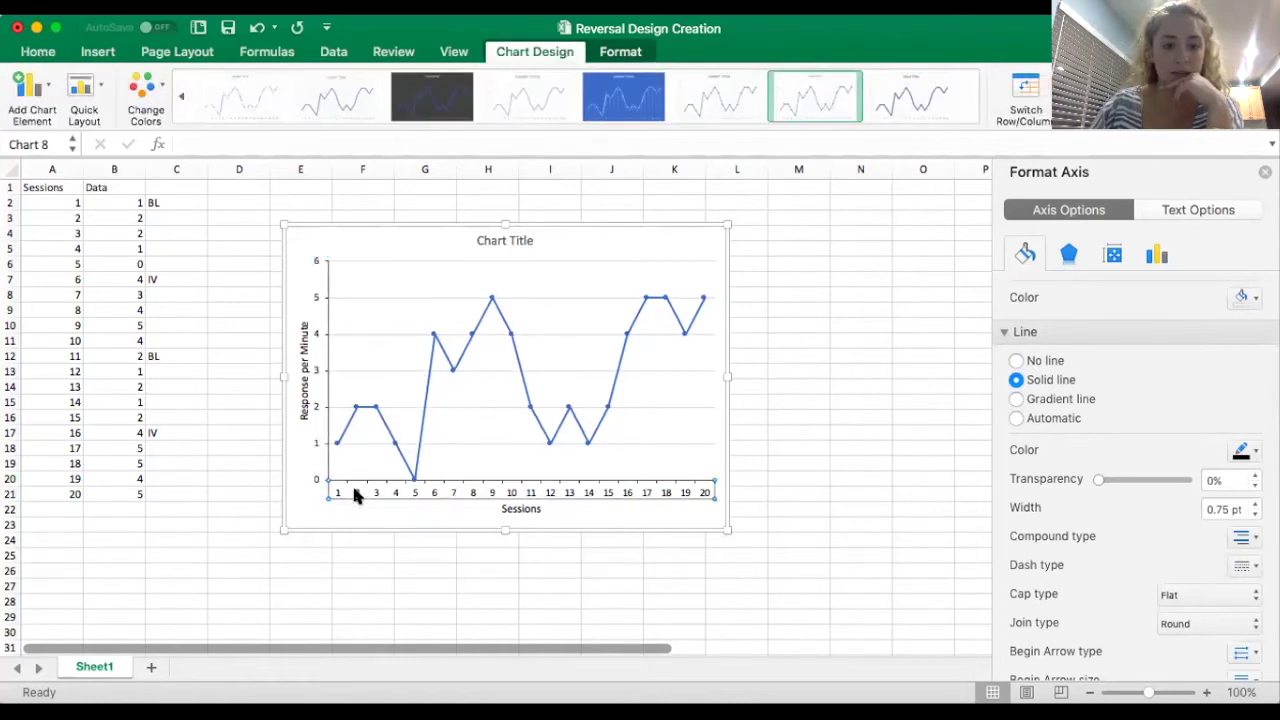
pyautogui.click(35, 53)
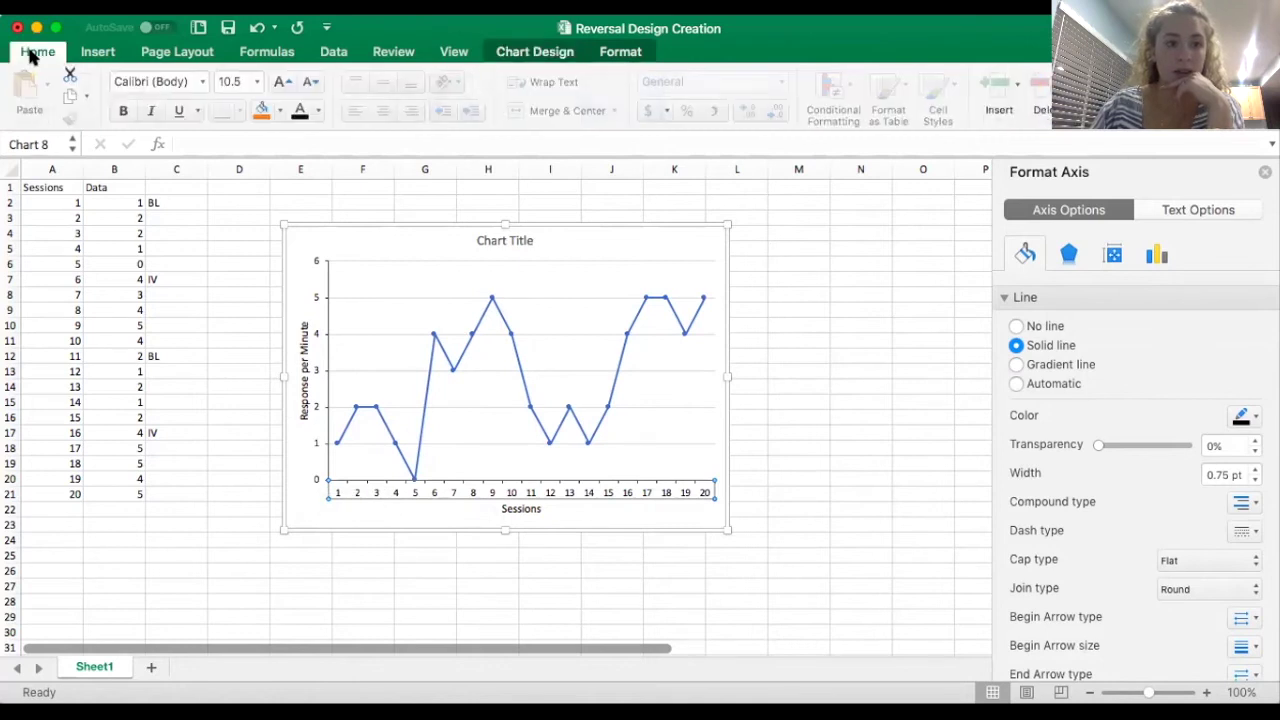
pyautogui.click(315, 333)
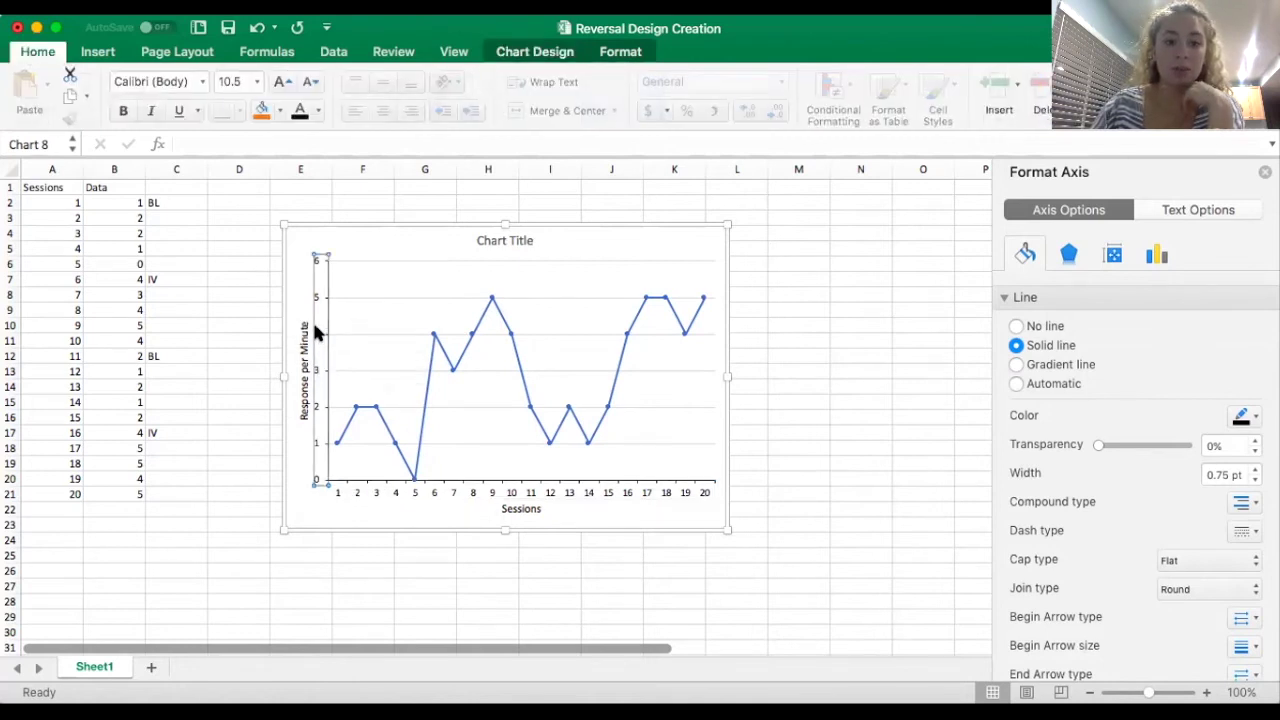
pyautogui.click(37, 51)
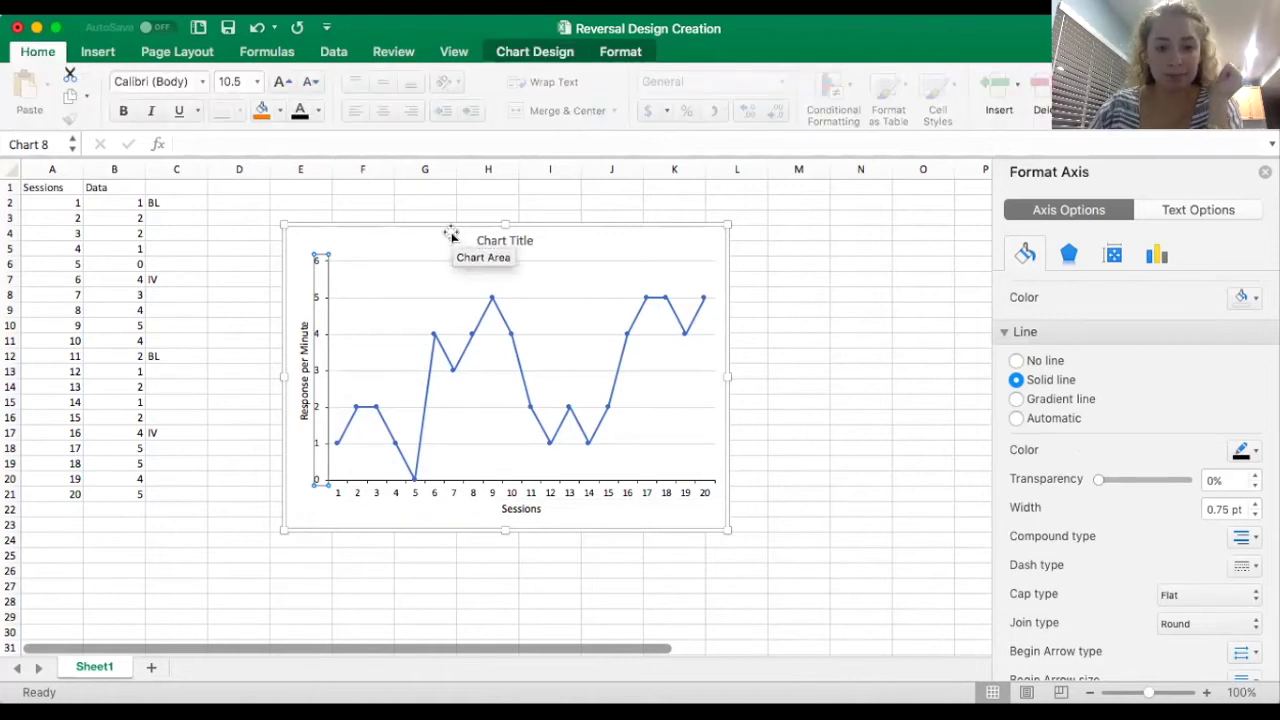
pyautogui.press('Escape')
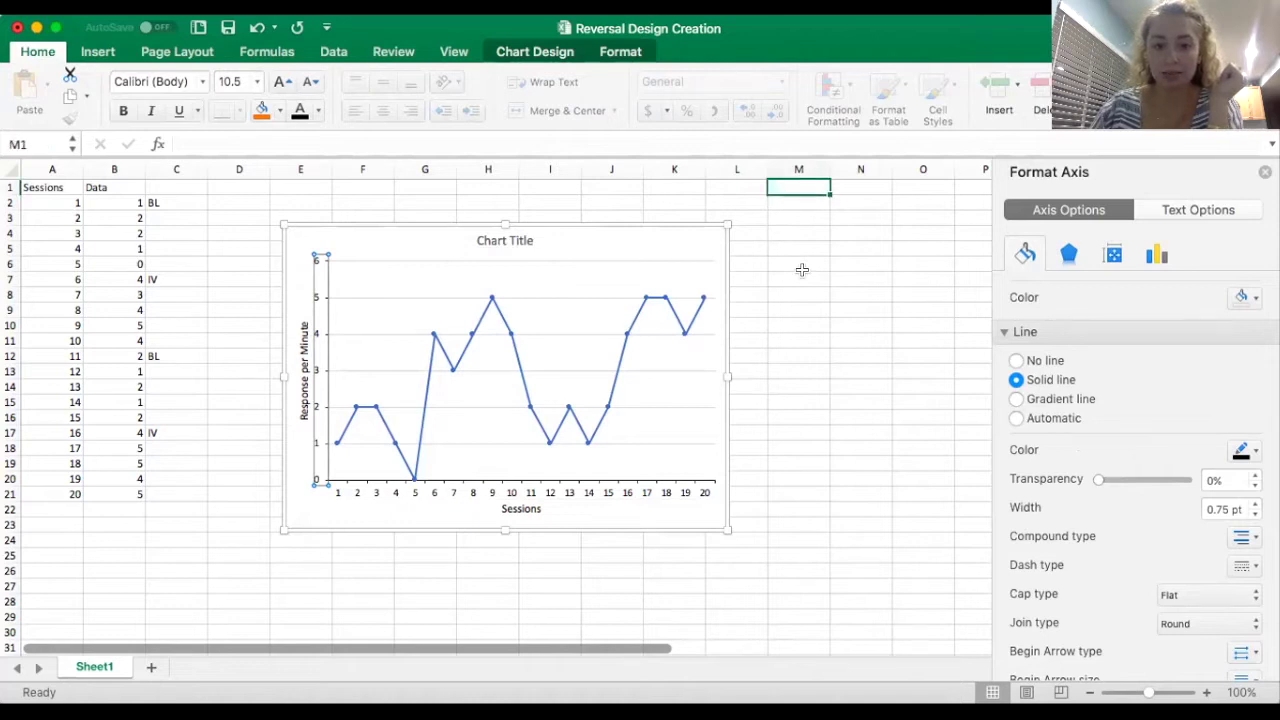
pyautogui.click(802, 270)
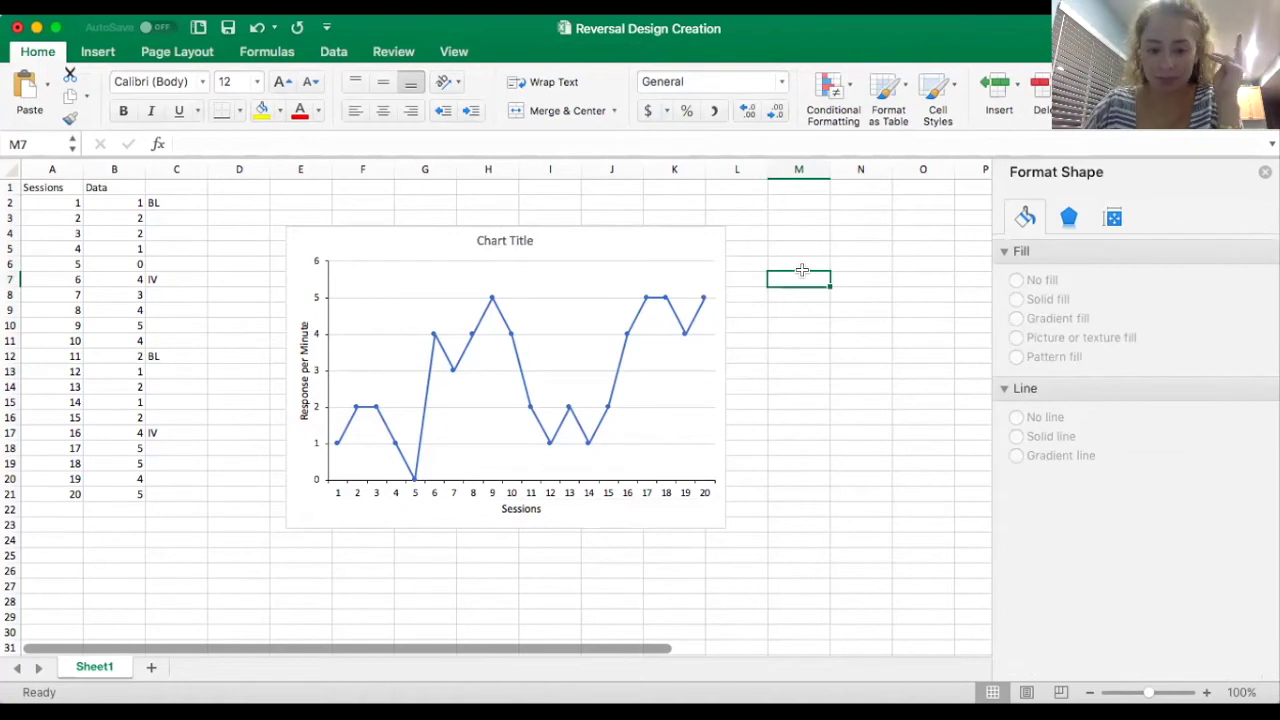
# Step: Change the chart title's text to "Reversal Design Graph"
pyautogui.click(508, 238)
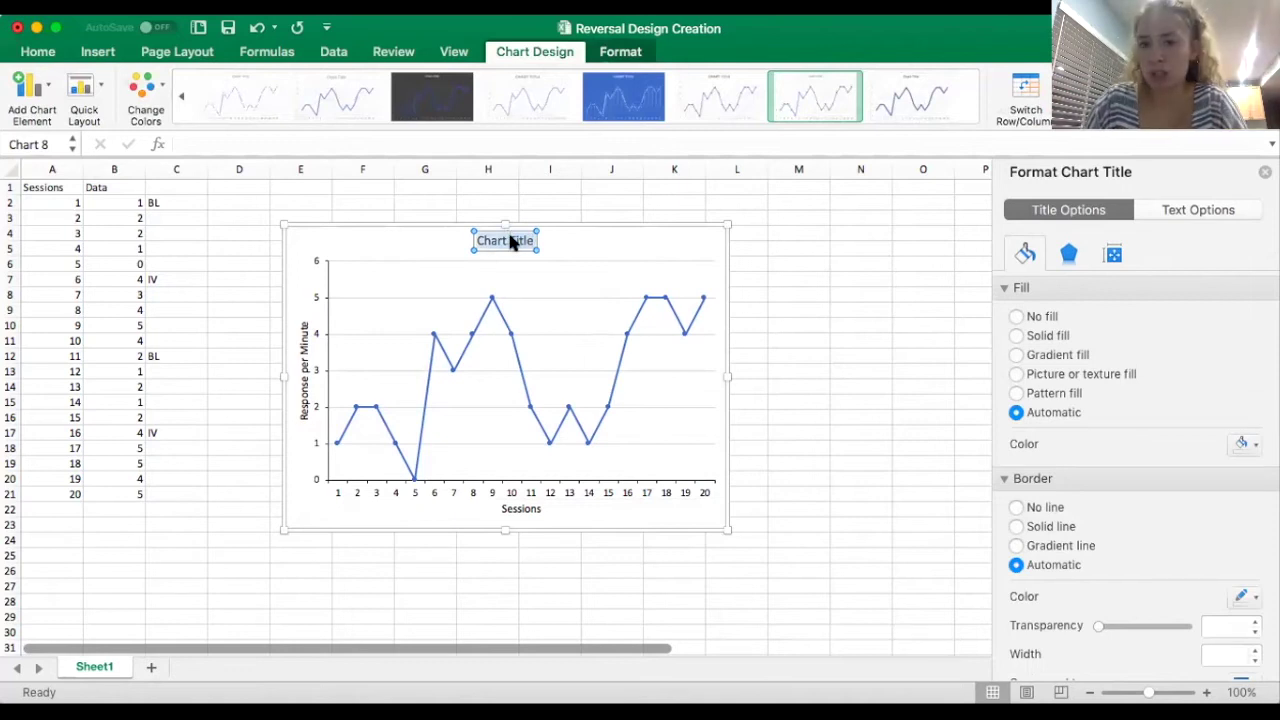
pyautogui.write('Reversal')
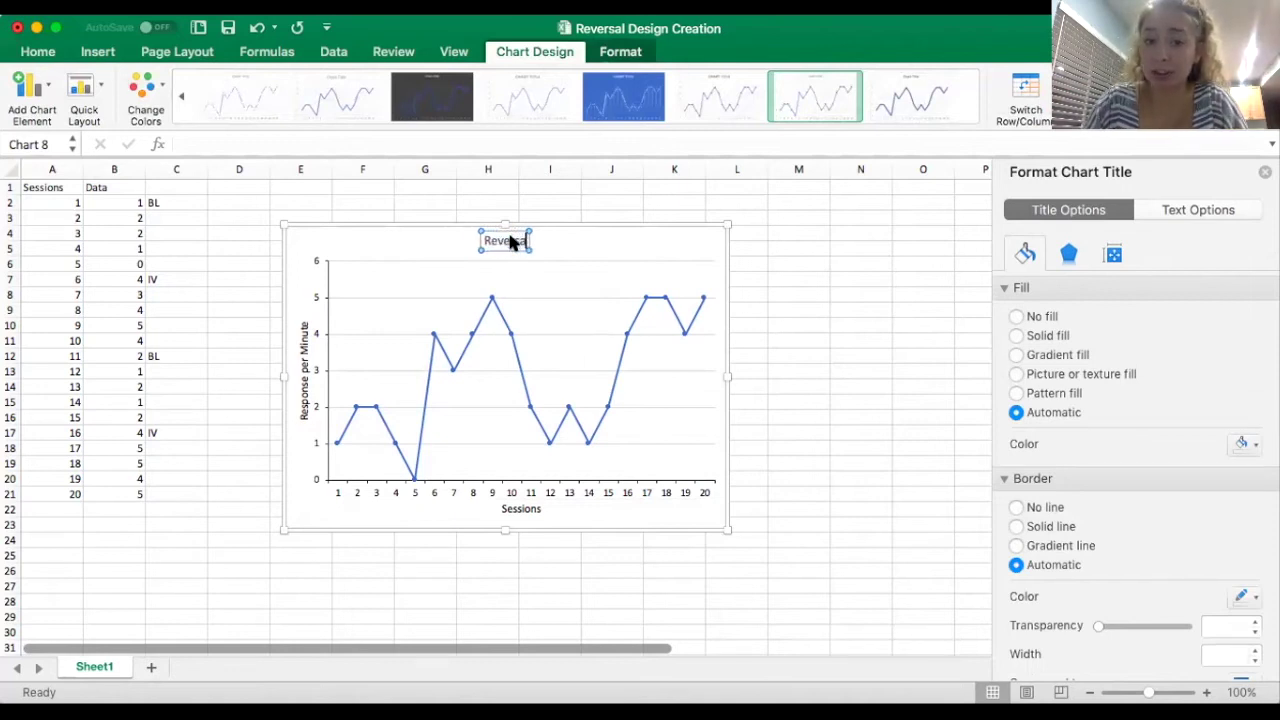
pyautogui.write(' Design G')
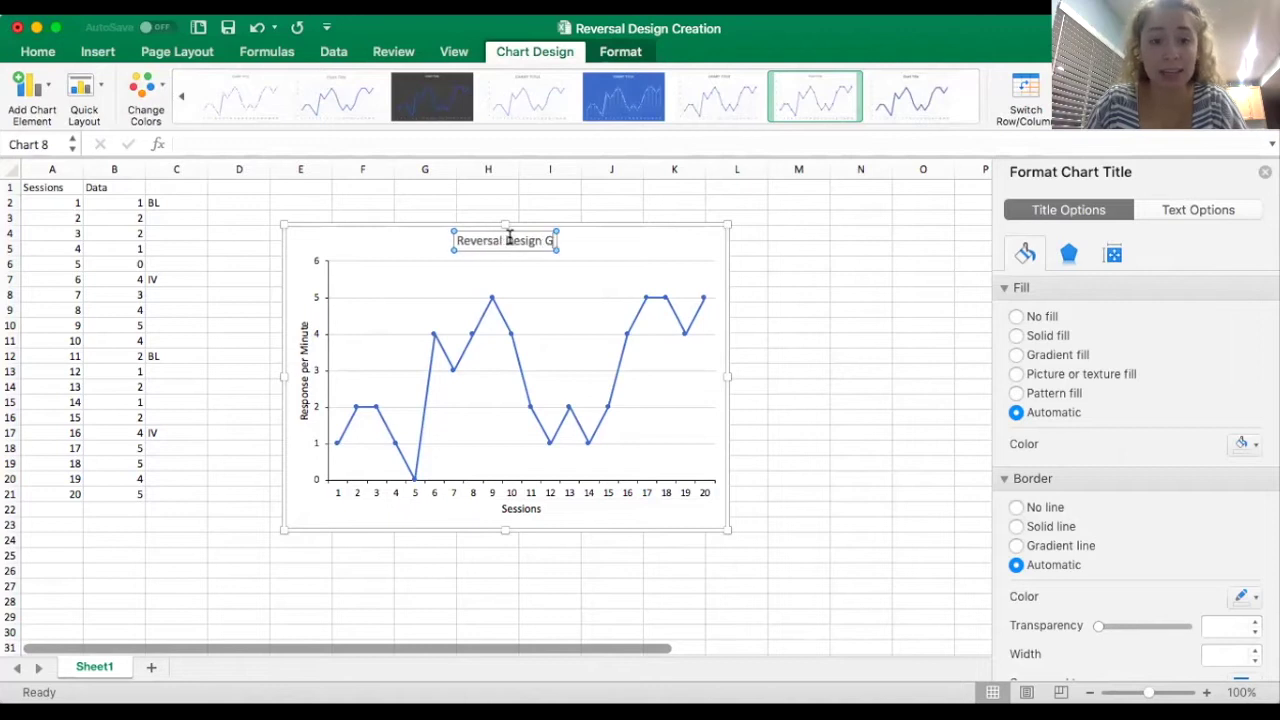
pyautogui.write('raph')
# Step: Format the chart title "Reversal Design Graph" as bold black text at font size 16
pyautogui.tripleClick(509, 238)
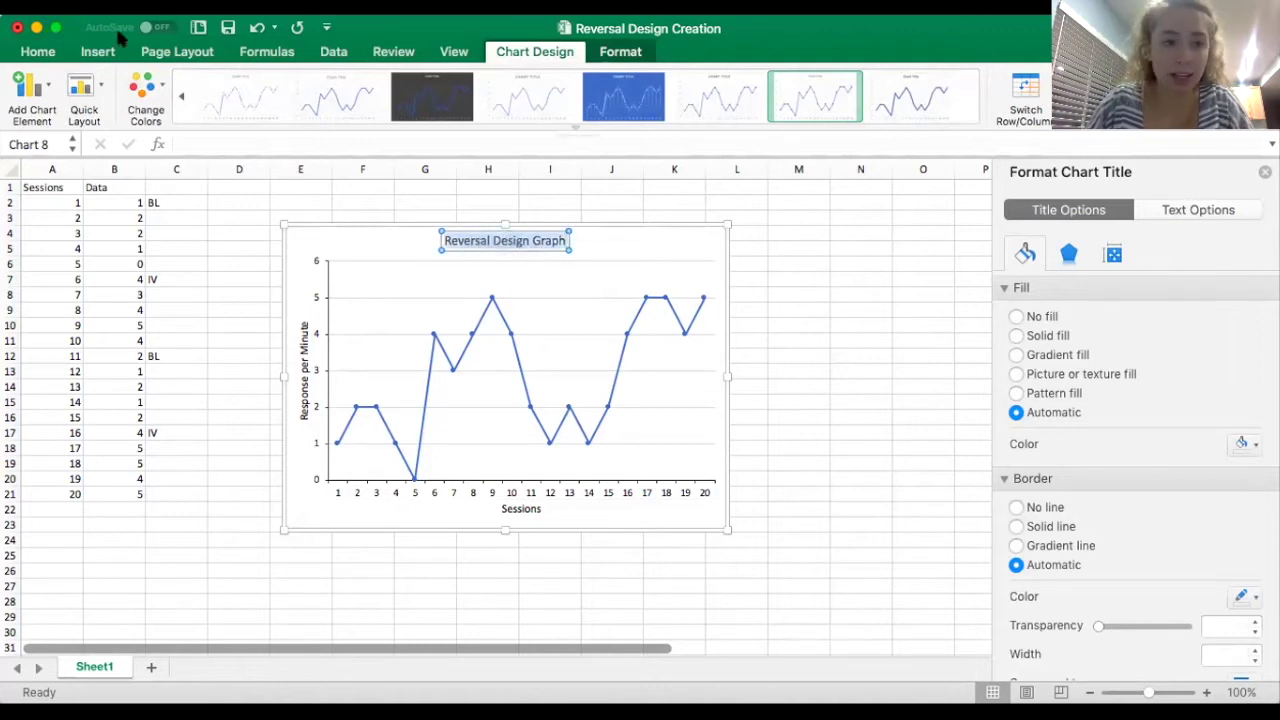
pyautogui.click(30, 58)
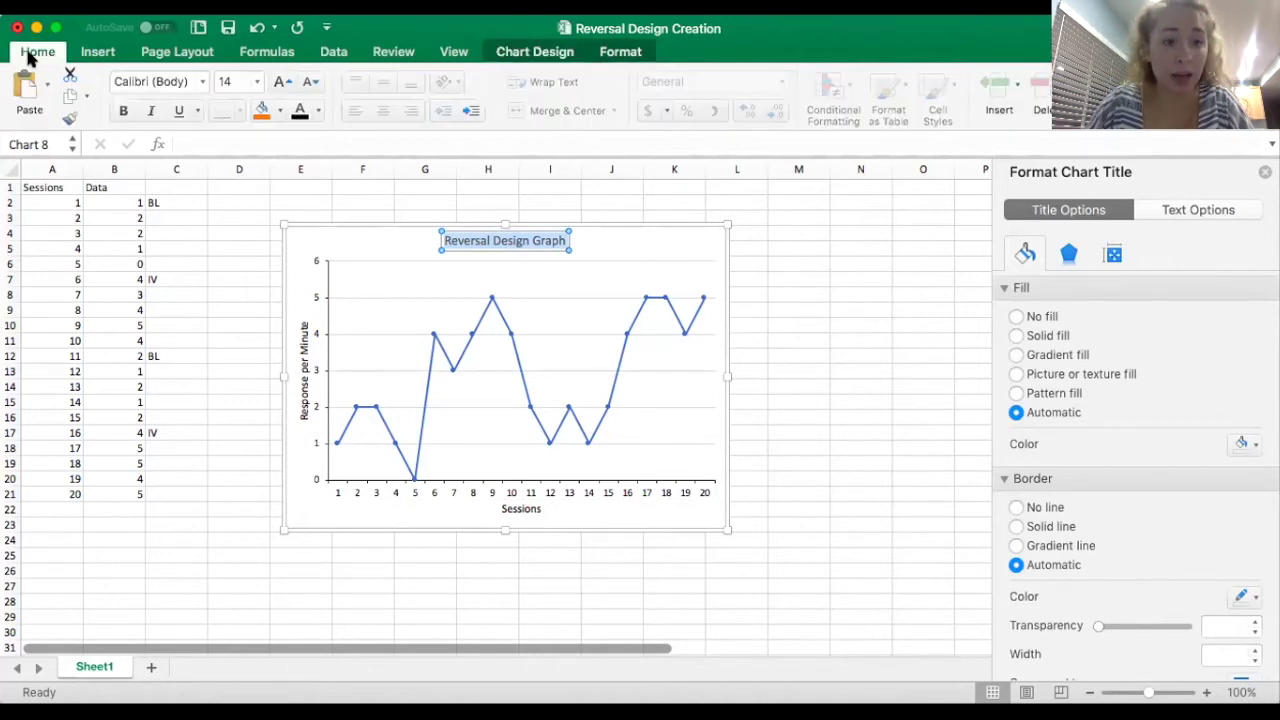
pyautogui.click(124, 112)
pyautogui.click(283, 82)
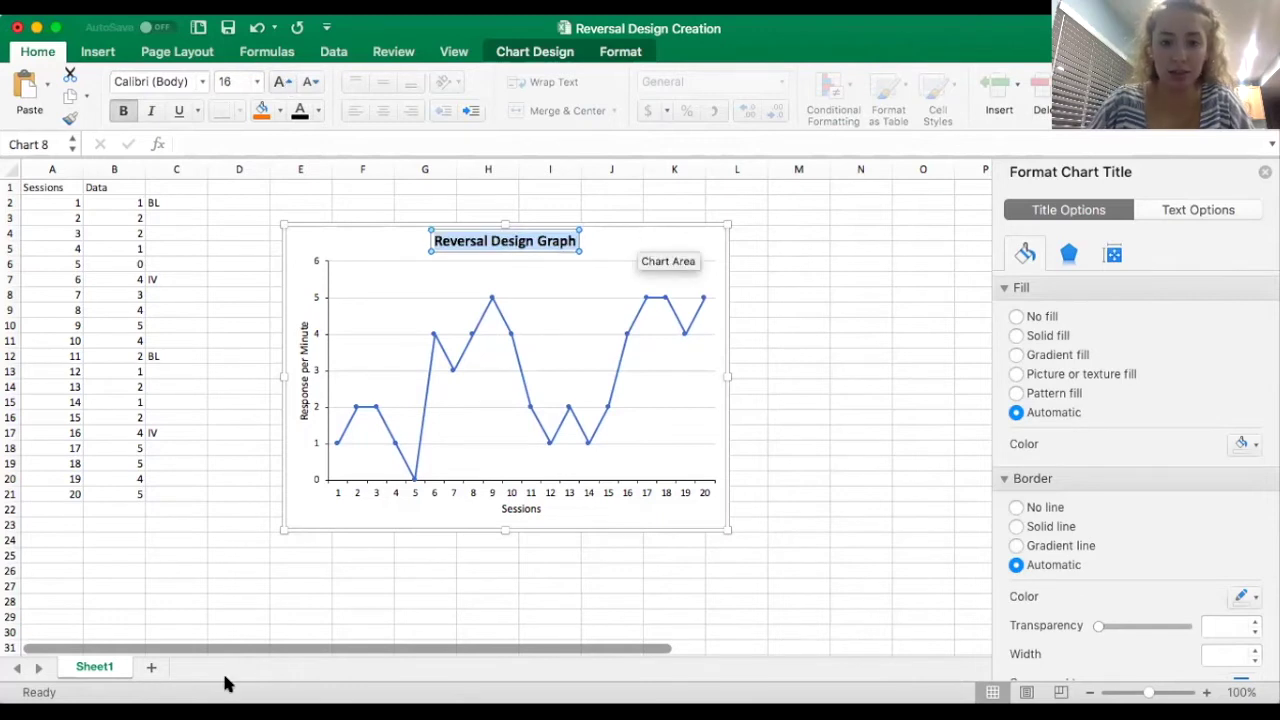
pyautogui.click(453, 511)
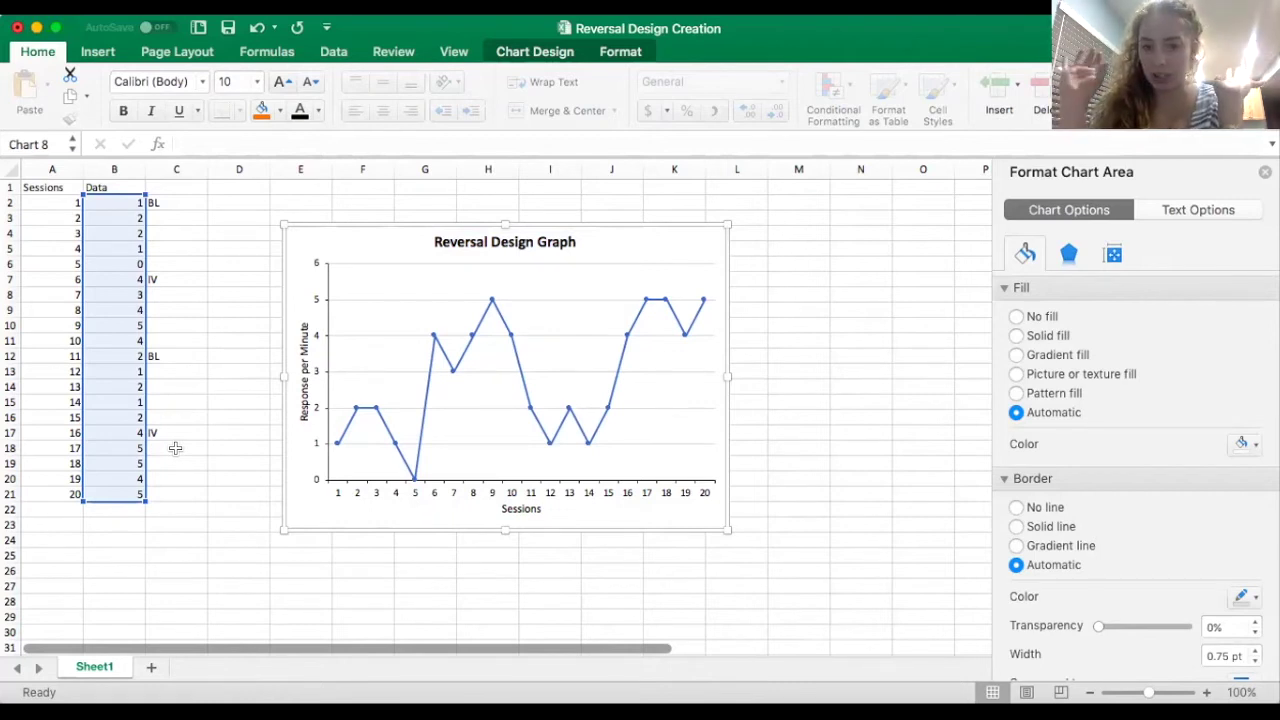
# Step: Give the chart's data series a solid black line
pyautogui.click(423, 407)
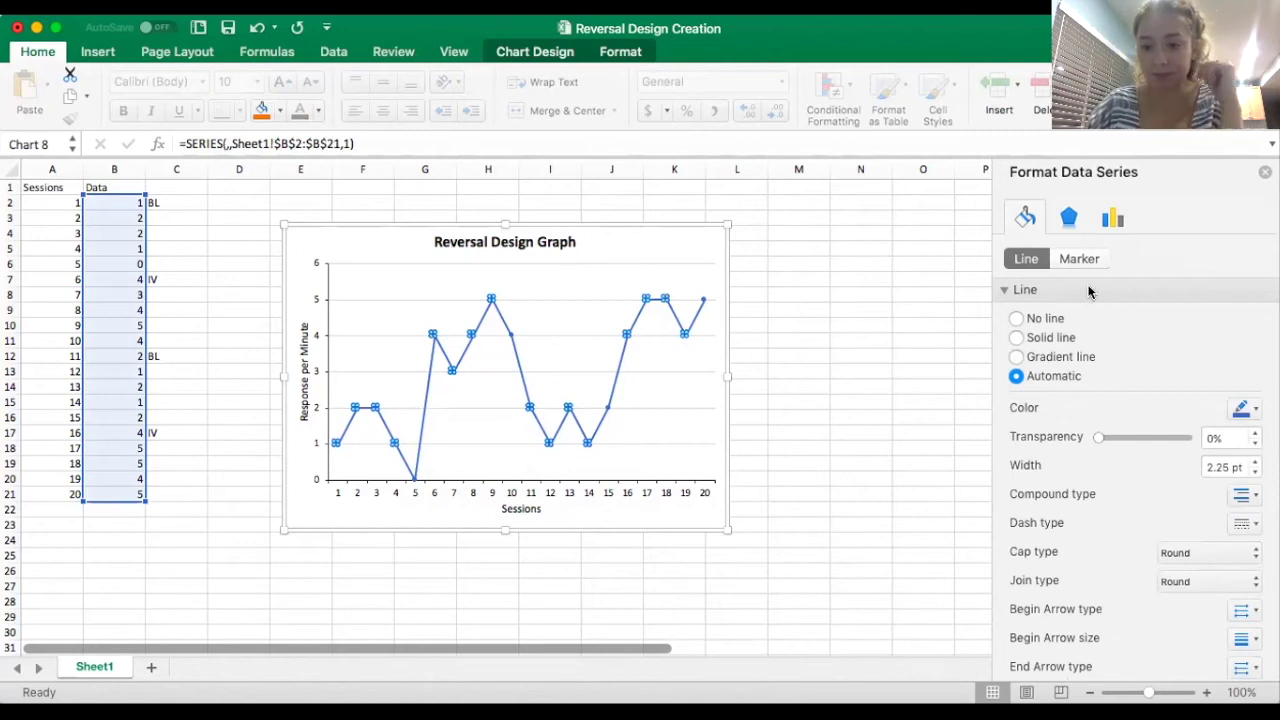
pyautogui.click(1016, 338)
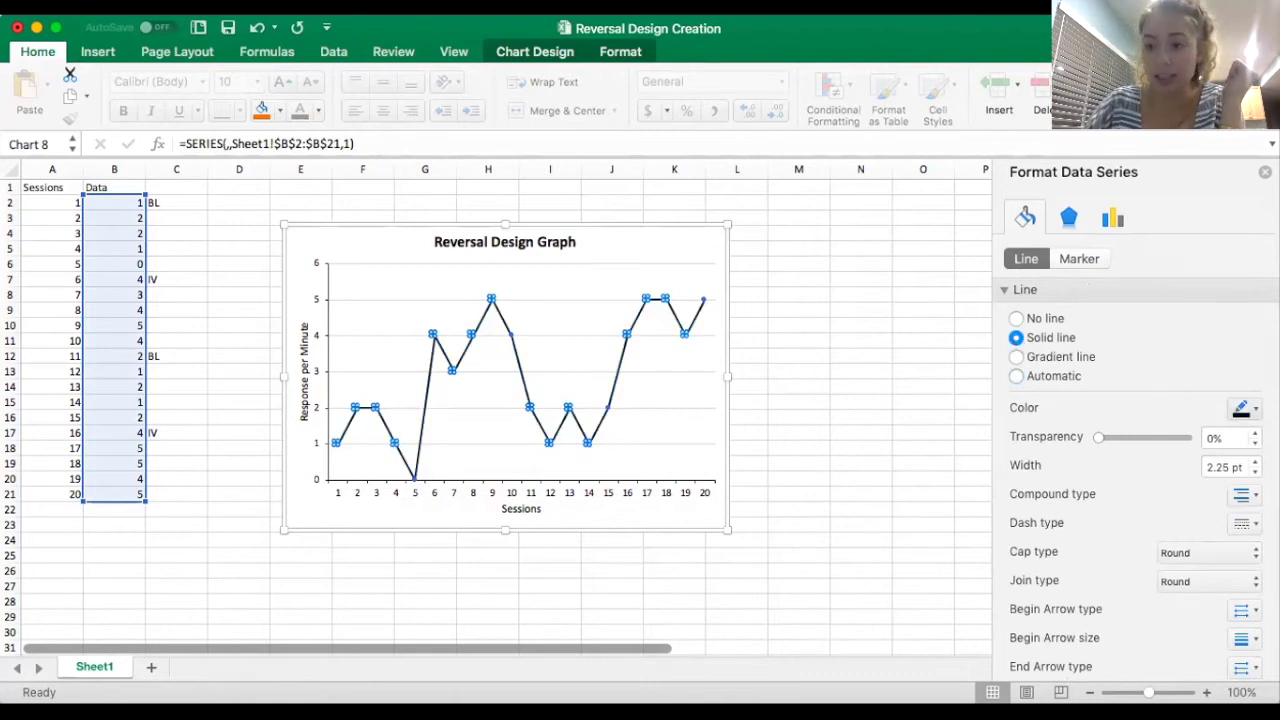
pyautogui.click(1241, 410)
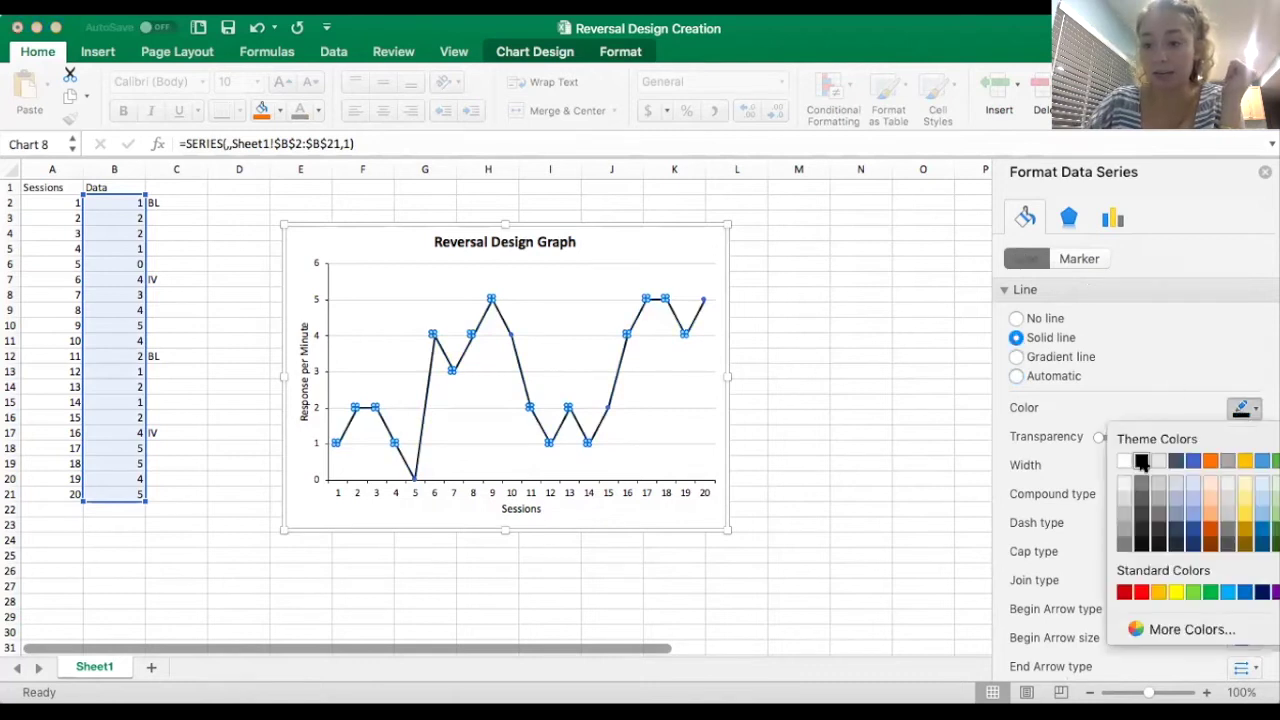
pyautogui.click(1143, 462)
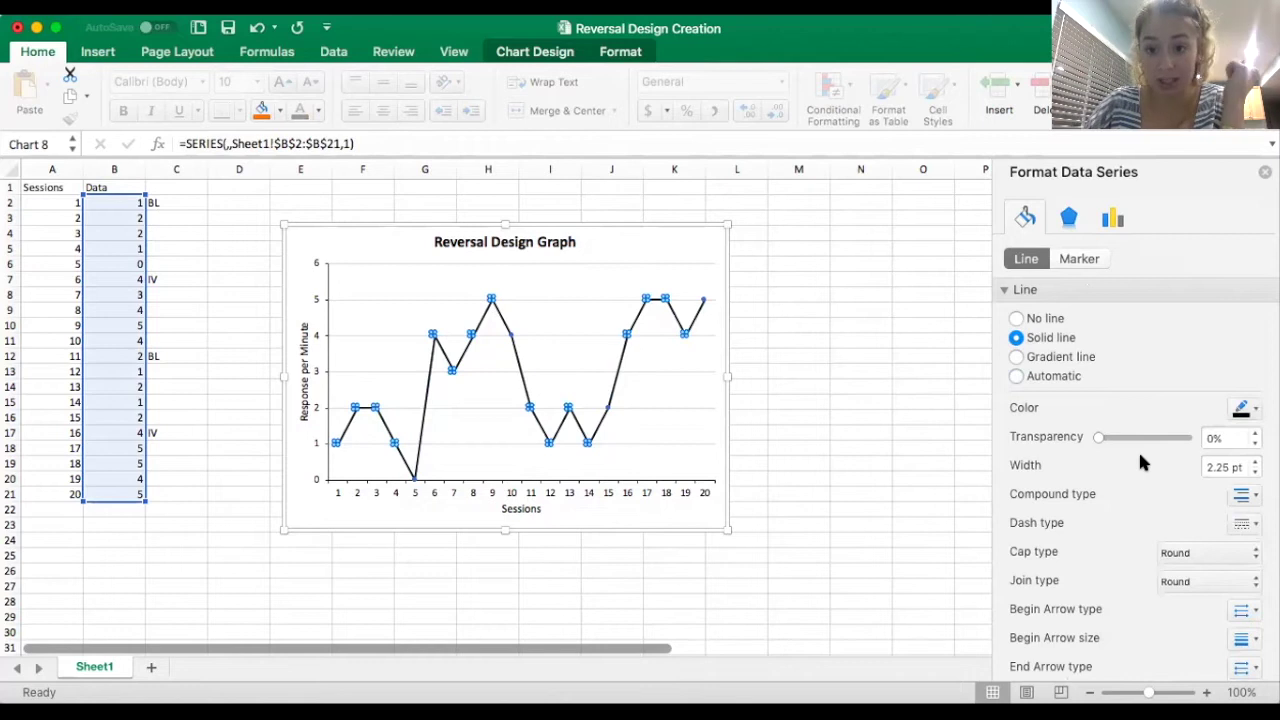
# Step: Give the data series markers a solid black fill and a solid black border
pyautogui.click(1088, 262)
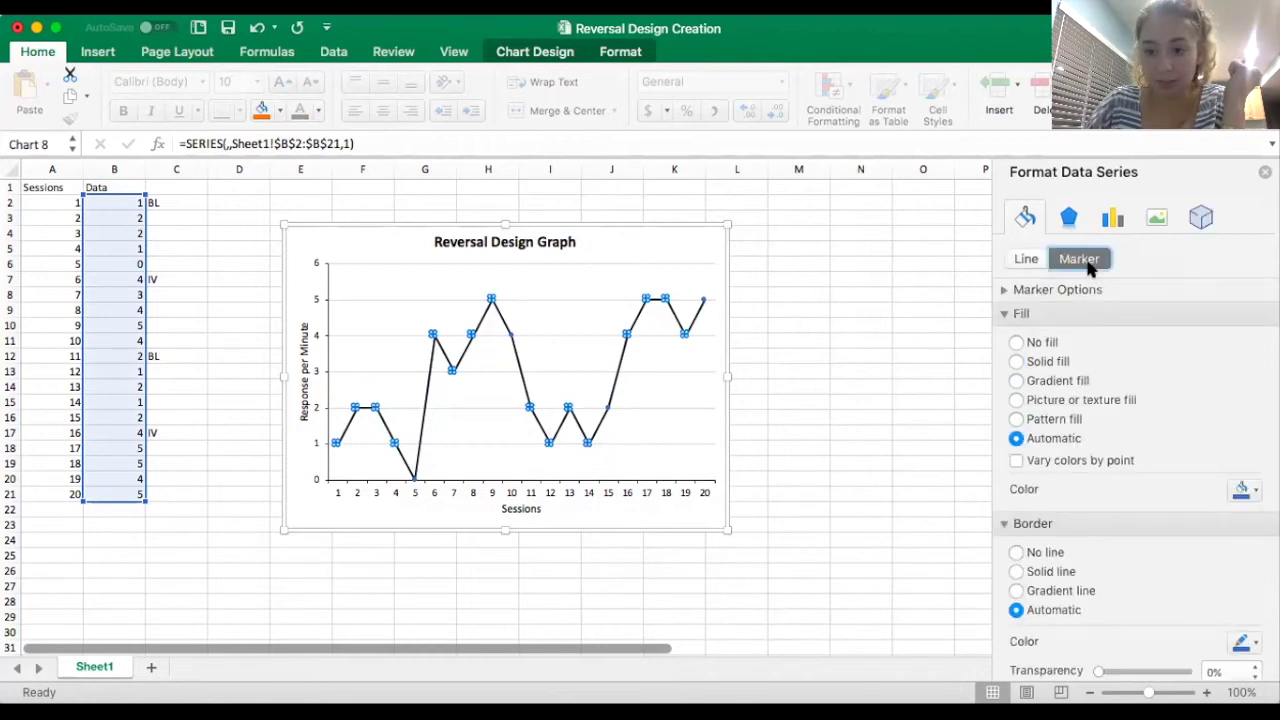
pyautogui.click(1016, 362)
pyautogui.click(1241, 490)
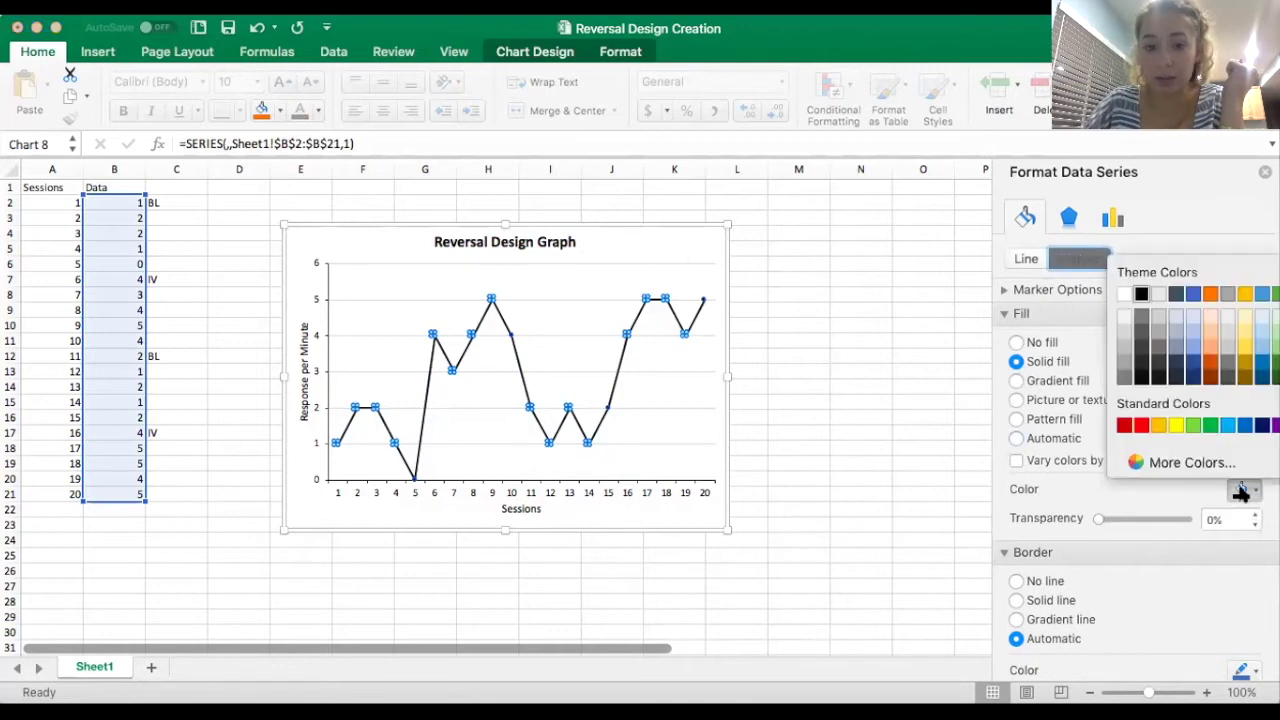
pyautogui.click(1171, 493)
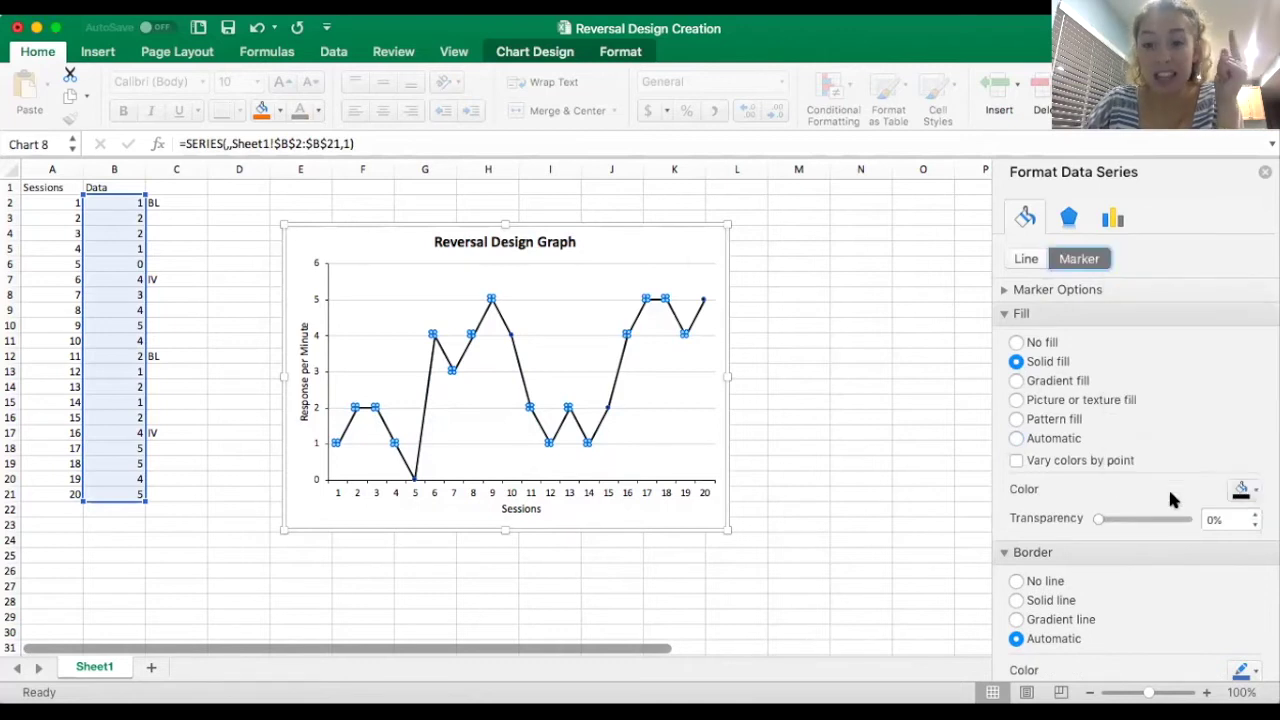
pyautogui.scroll(-5, 1170, 500)
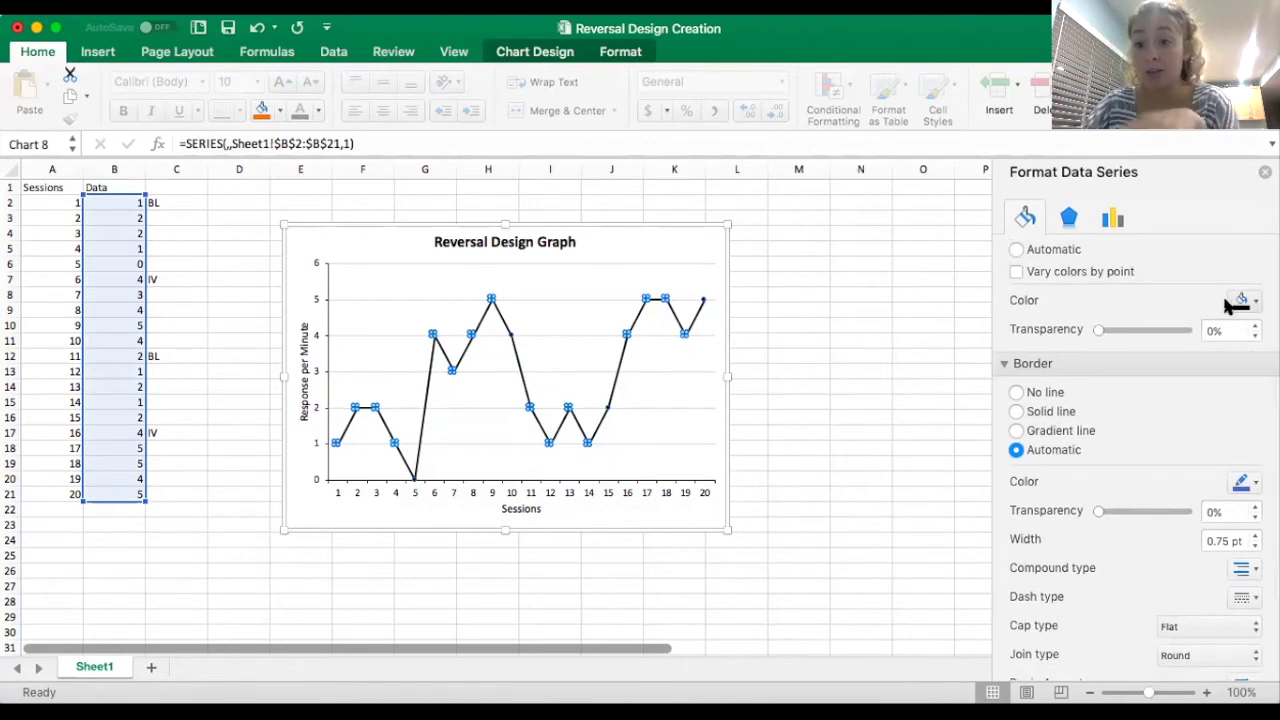
pyautogui.scroll(3, 1236, 330)
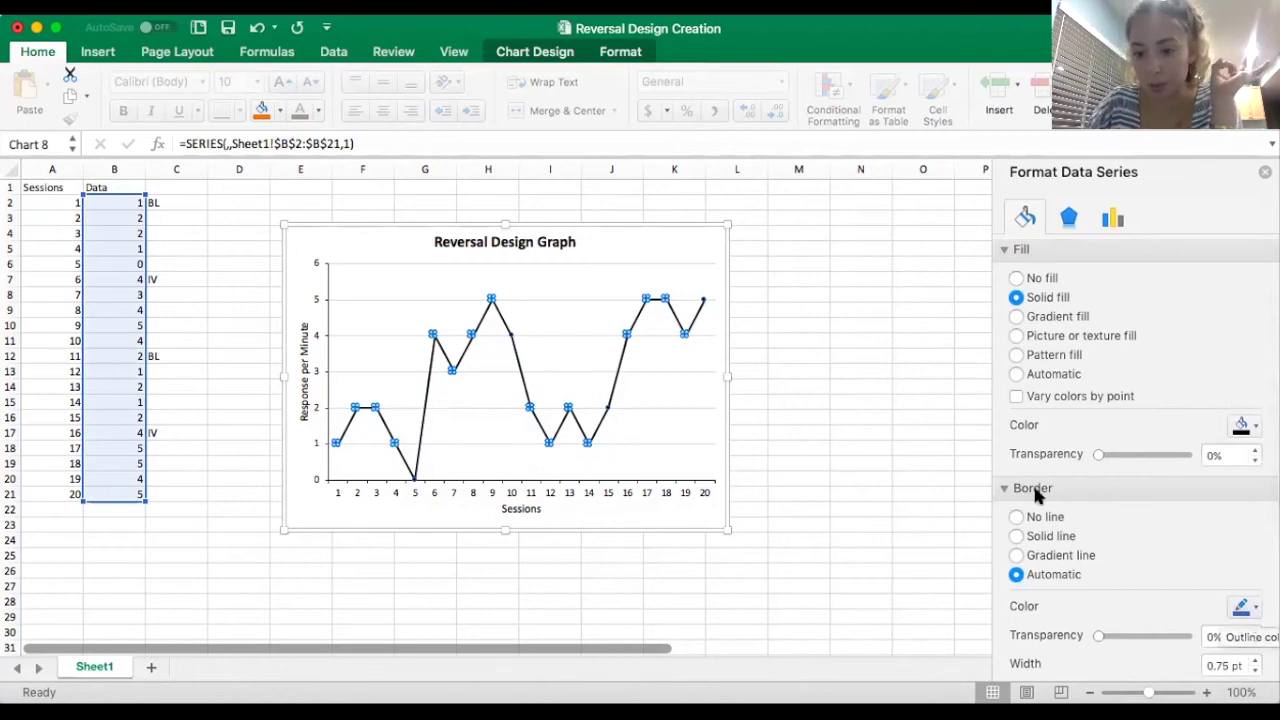
pyautogui.click(1016, 537)
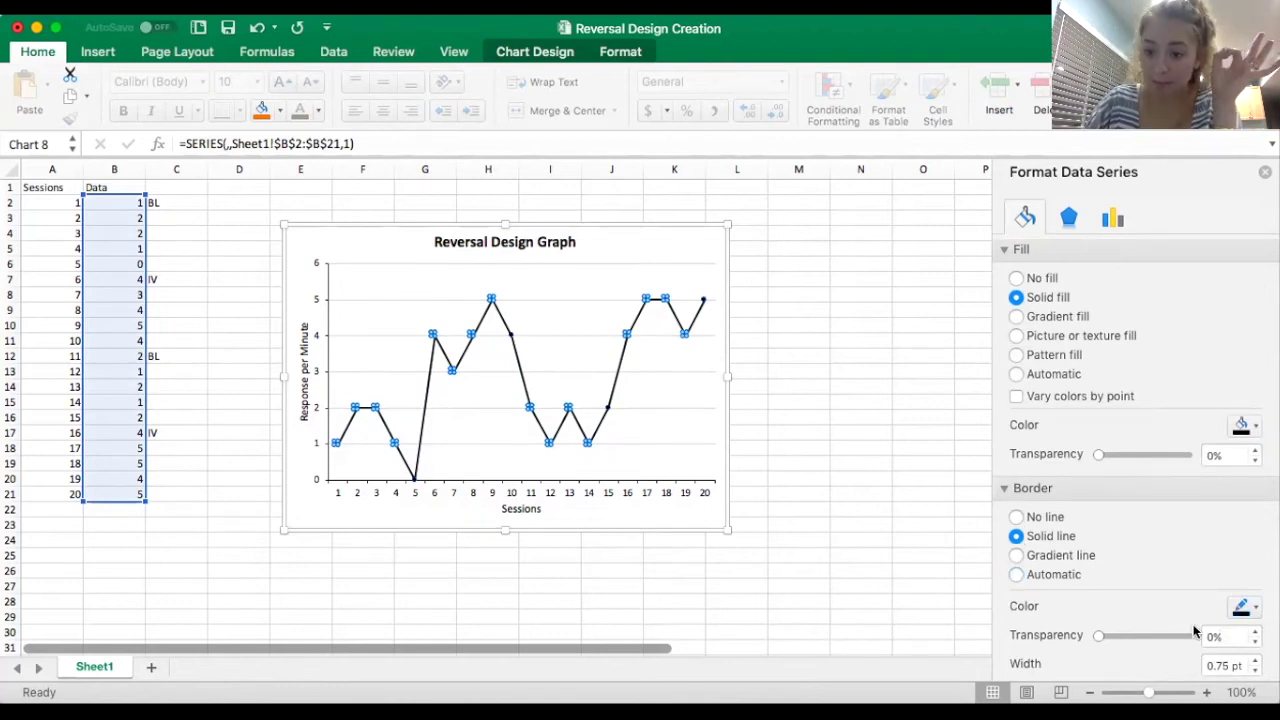
pyautogui.click(1240, 608)
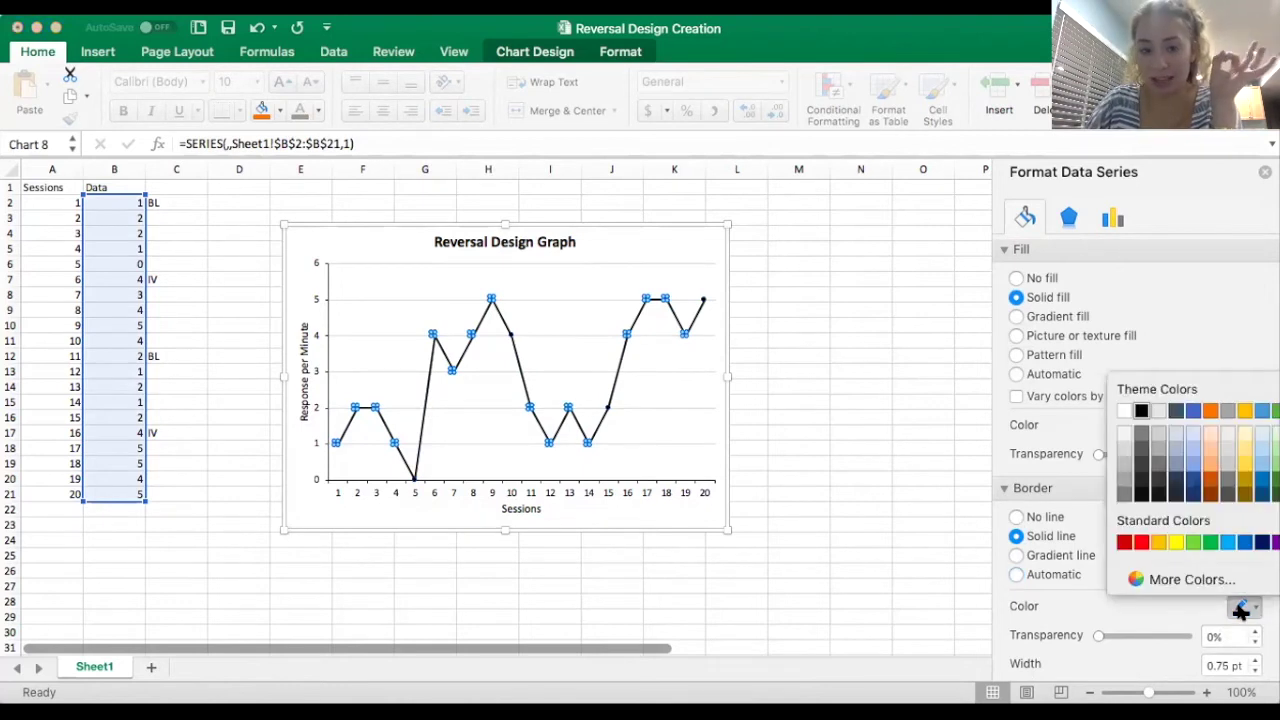
pyautogui.click(892, 435)
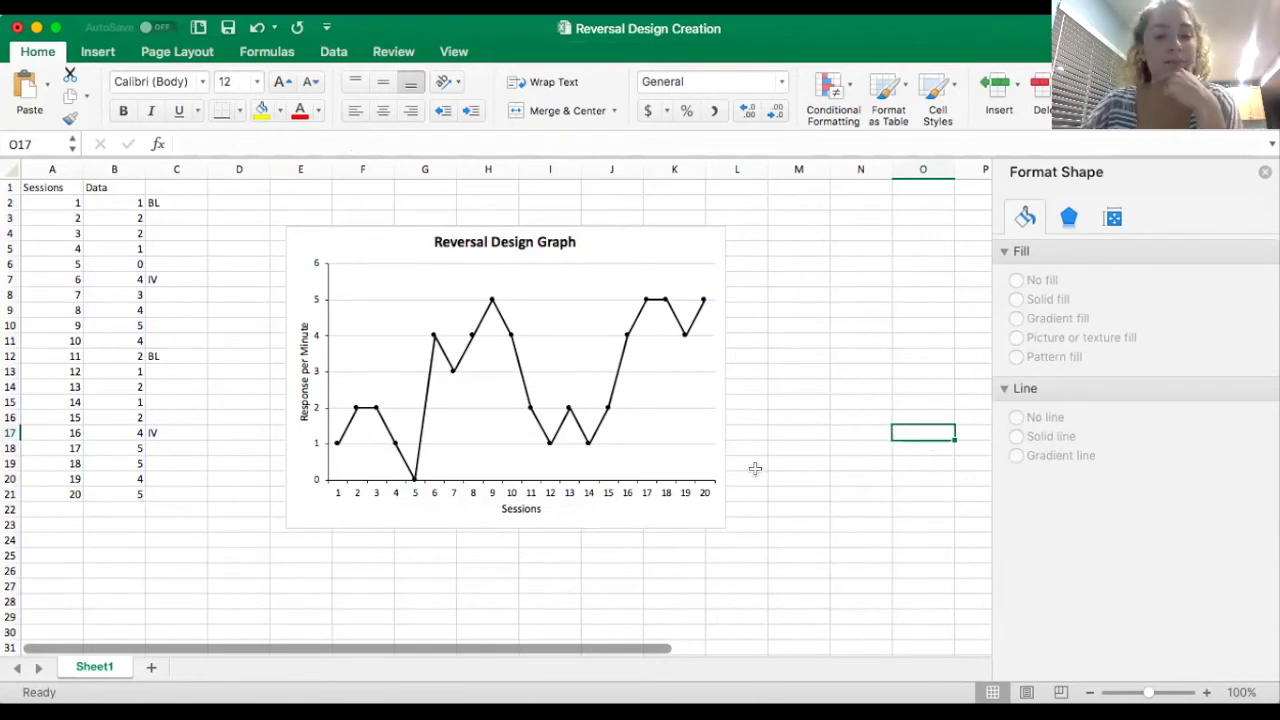
# Step: Remove the connecting line between the data points for sessions 5 and 6 by setting it to No line
pyautogui.click(423, 414)
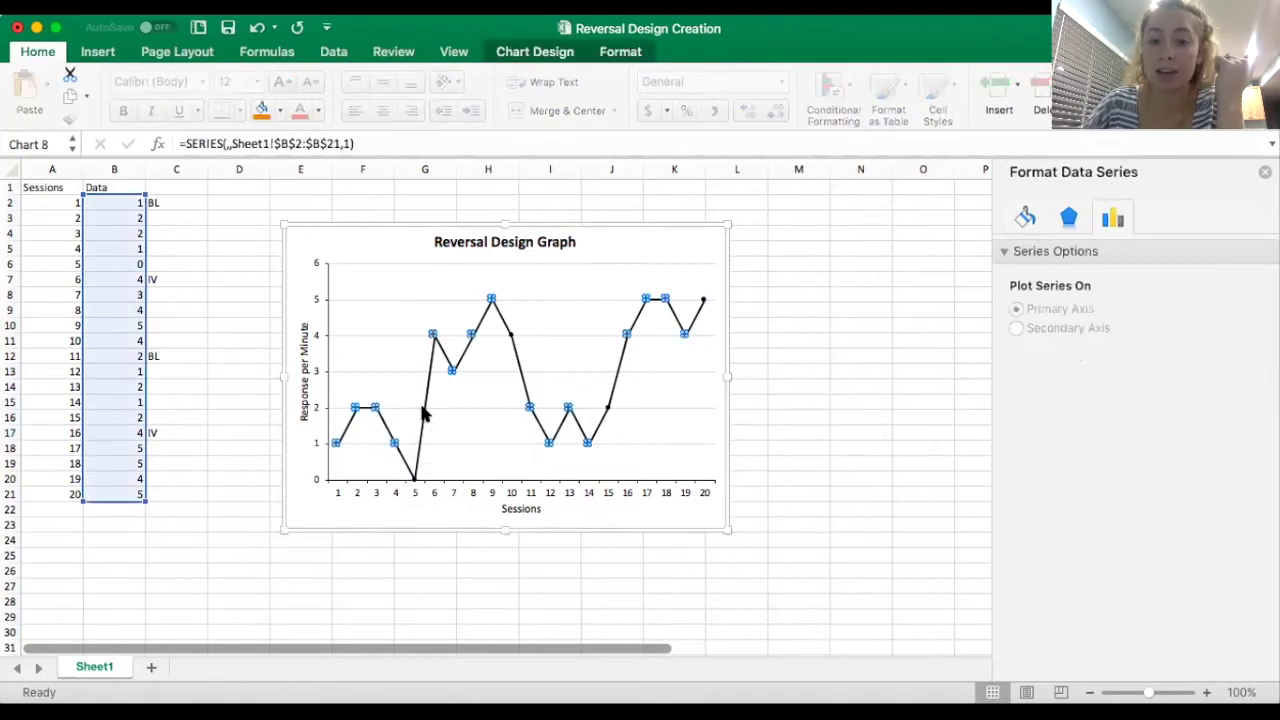
pyautogui.click(423, 414)
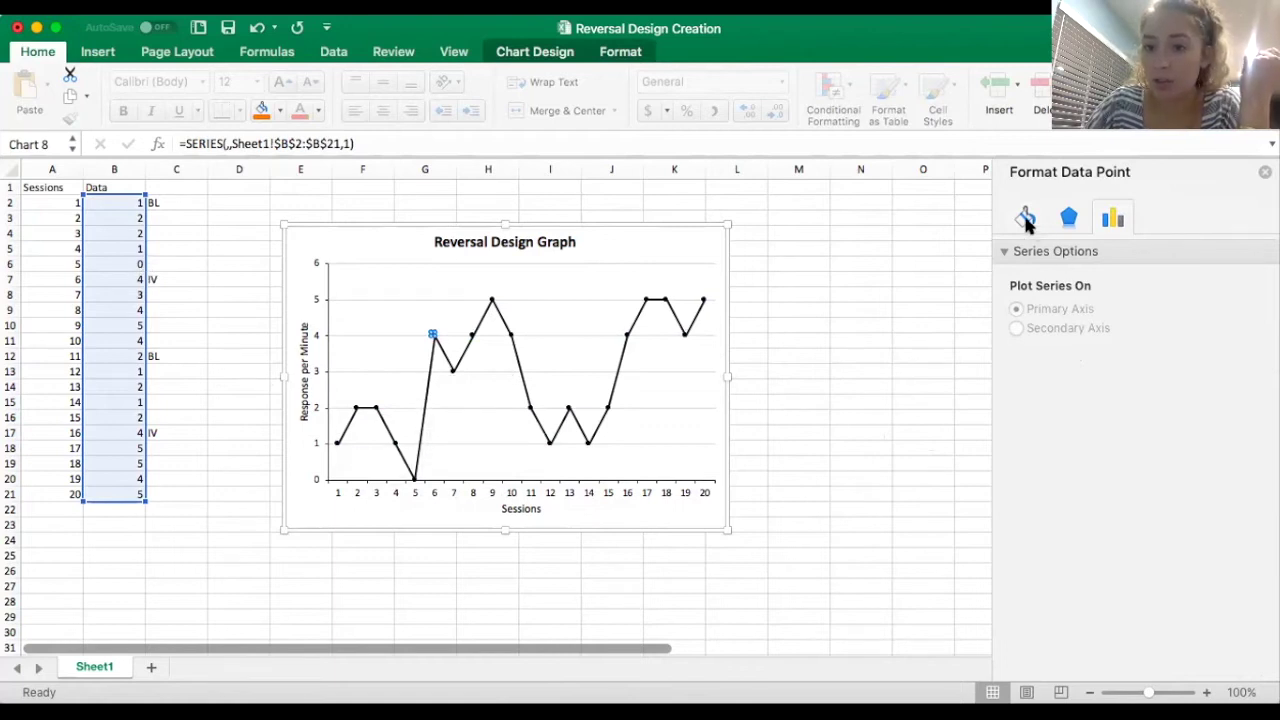
pyautogui.click(1026, 218)
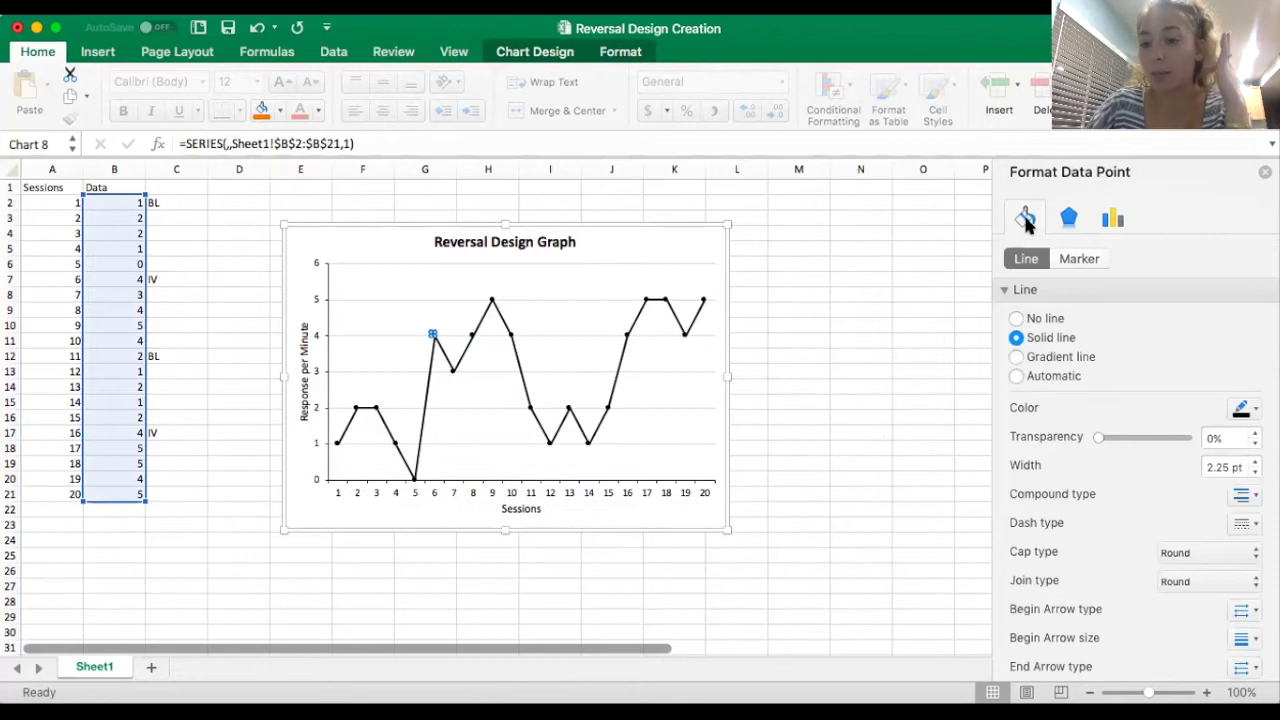
pyautogui.click(1016, 319)
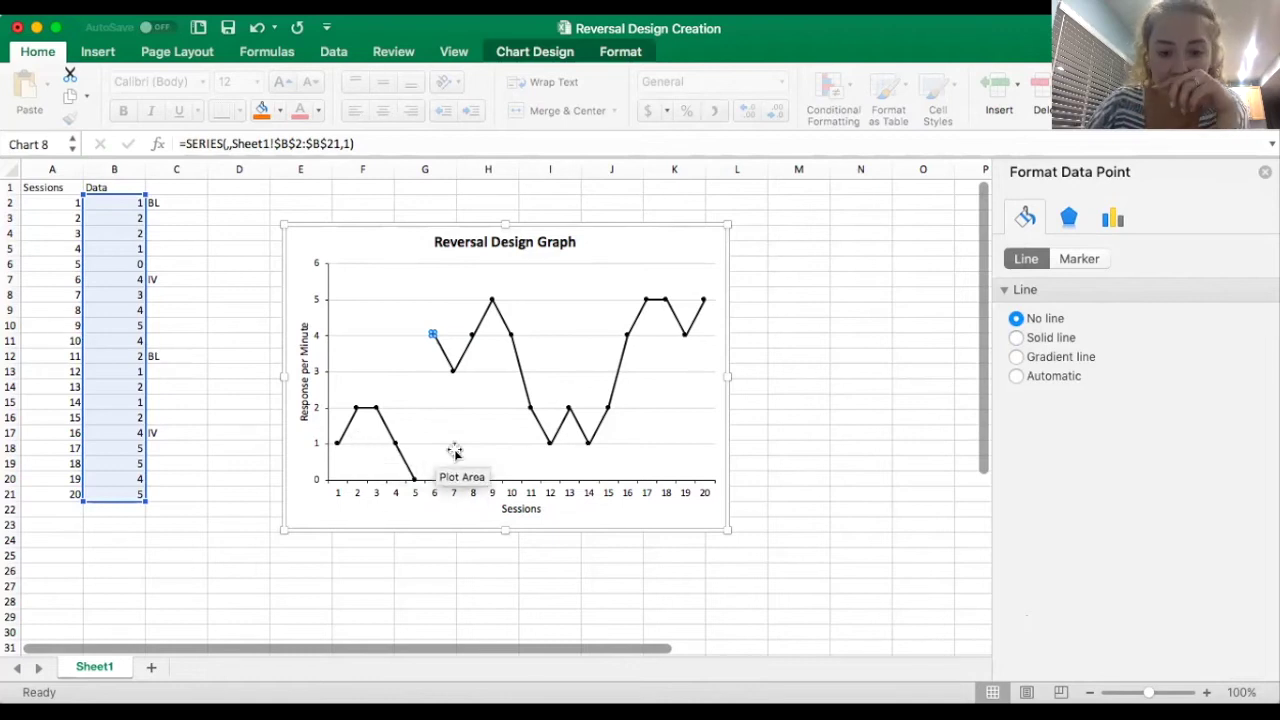
# Step: Set the connecting lines between sessions 10 and 11 and between sessions 15 and 16 to No line
pyautogui.click(521, 380)
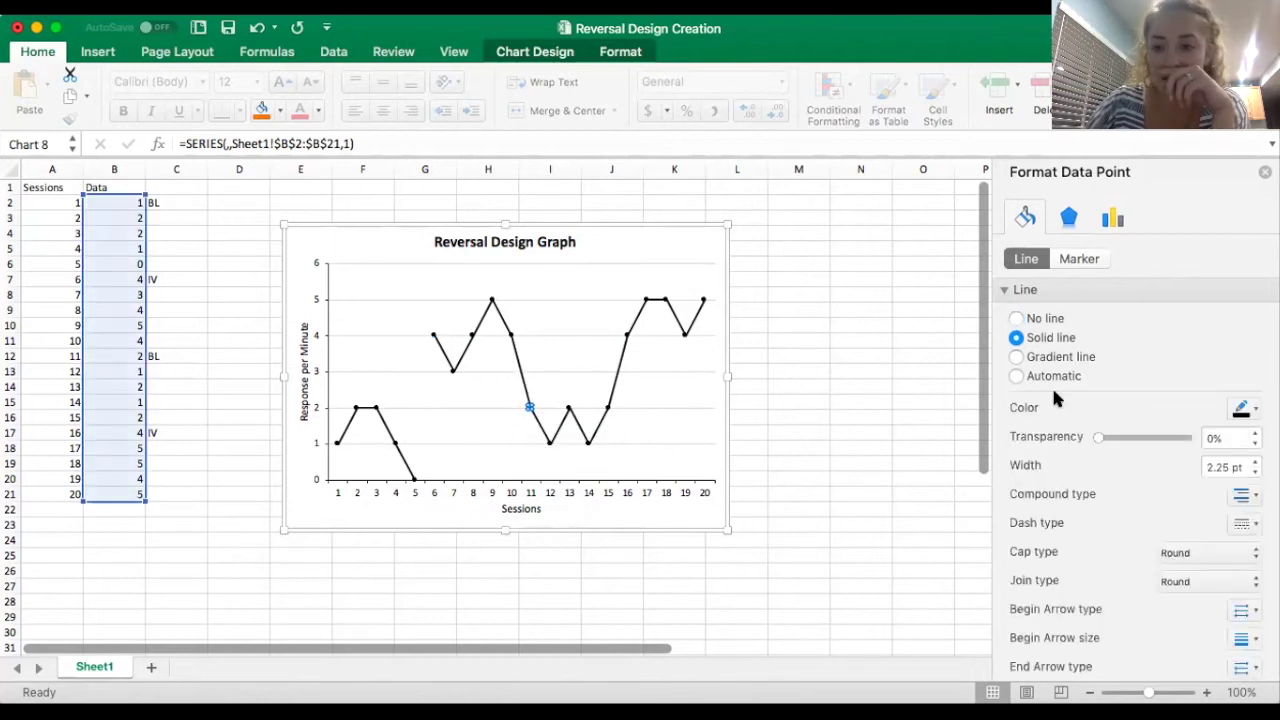
pyautogui.click(1016, 318)
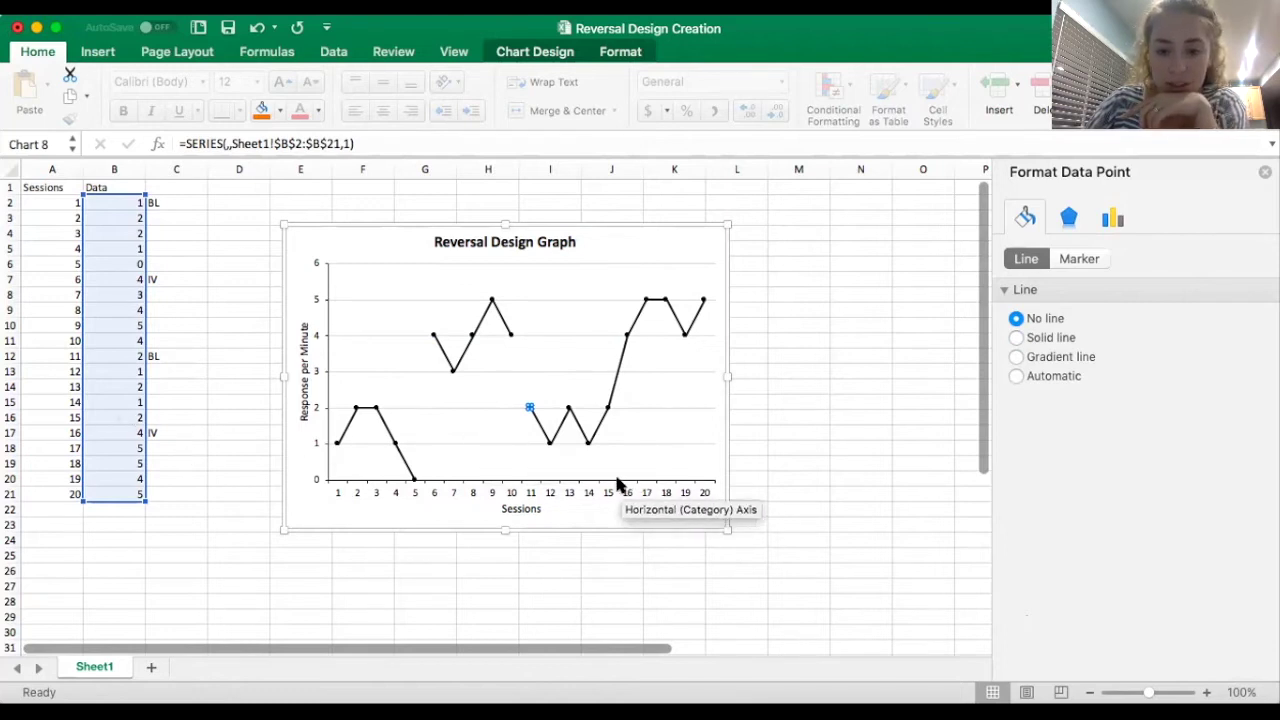
pyautogui.click(618, 372)
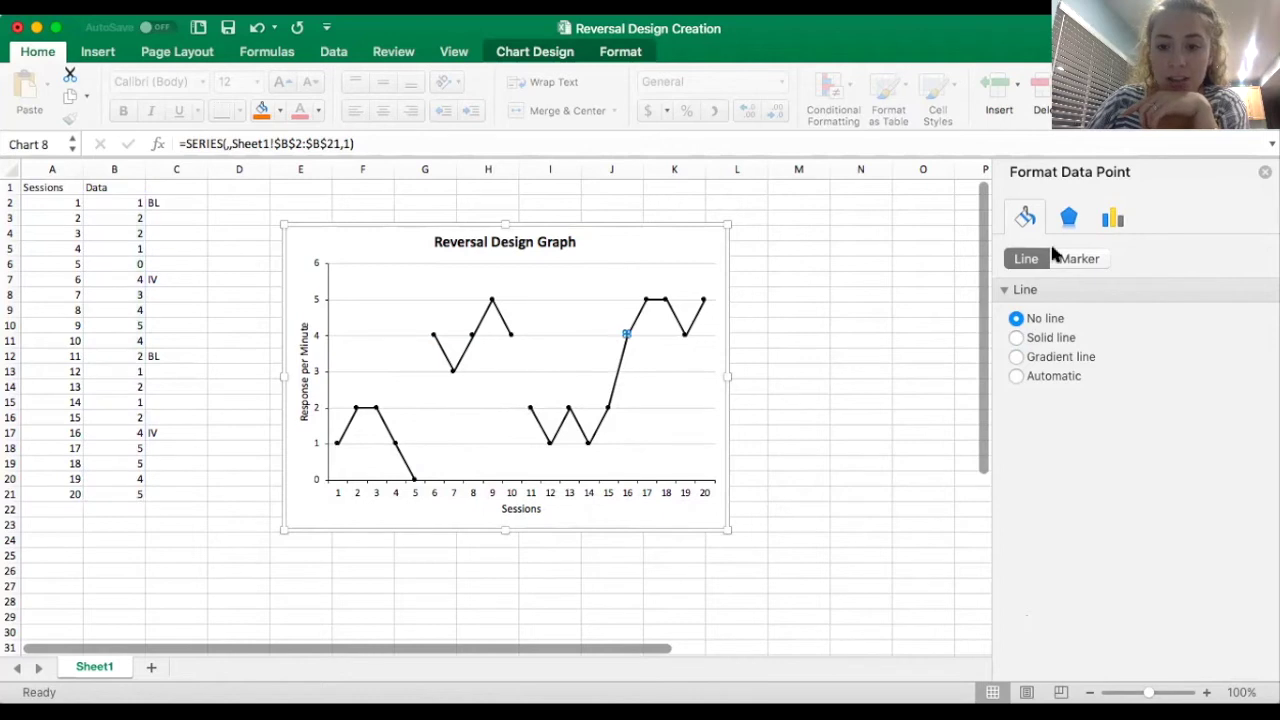
pyautogui.click(1016, 318)
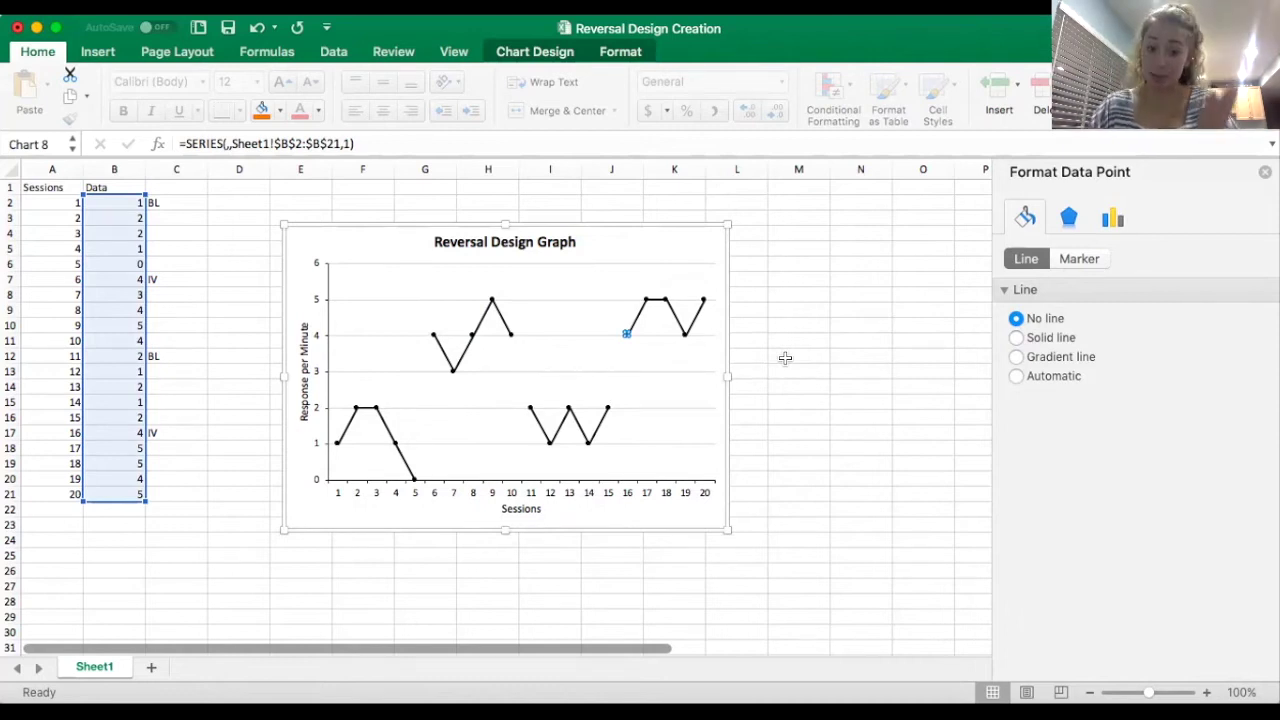
pyautogui.click(785, 358)
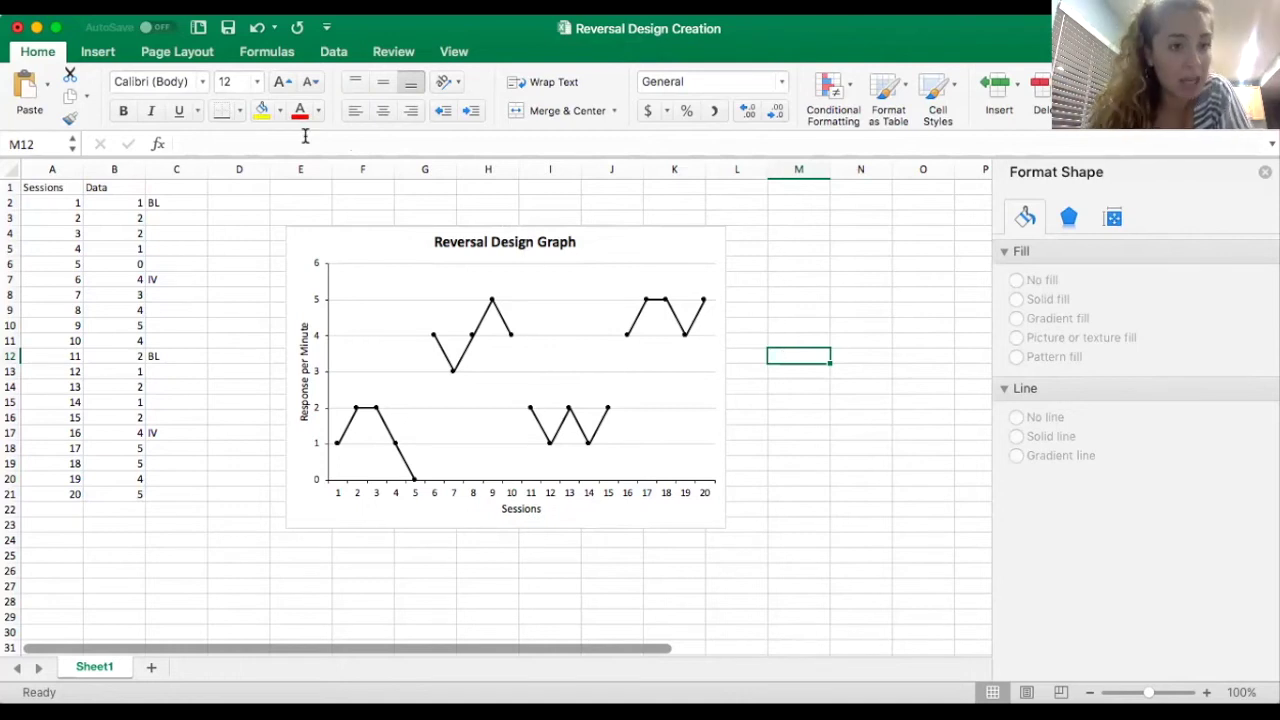
pyautogui.click(92, 55)
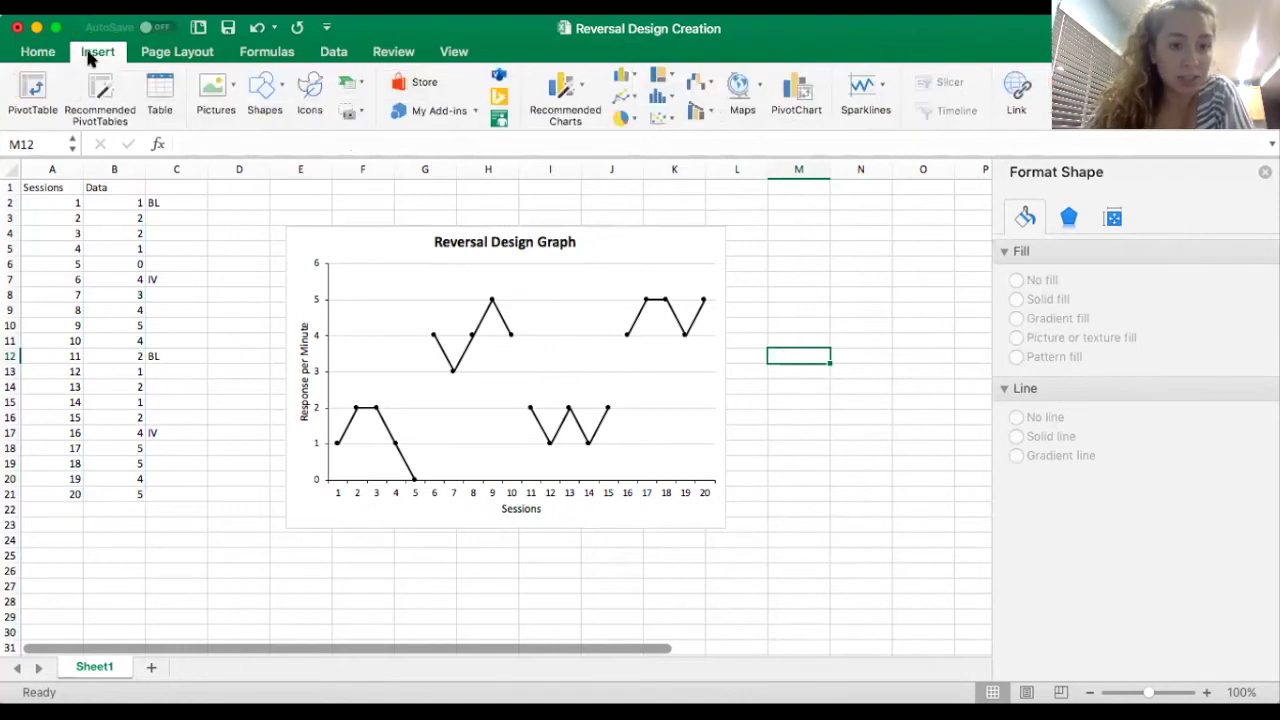
pyautogui.click(263, 95)
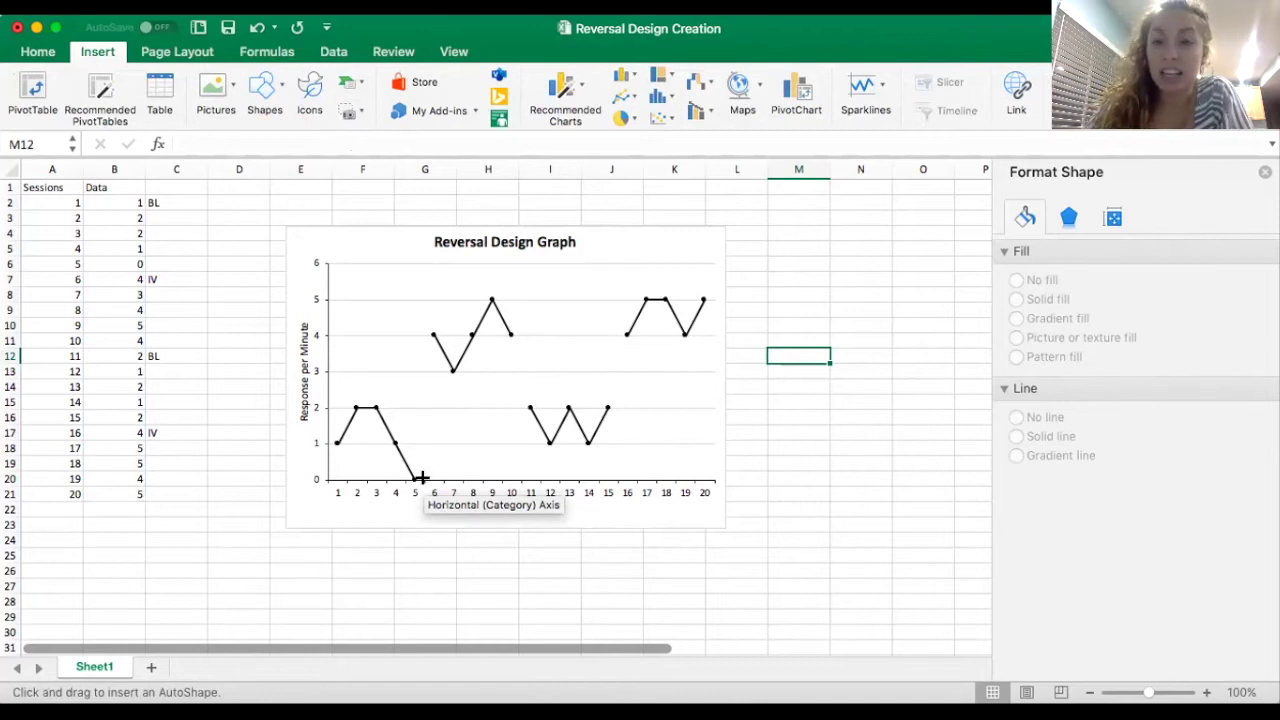
pyautogui.moveTo(421, 478); pyautogui.dragTo(393, 294)
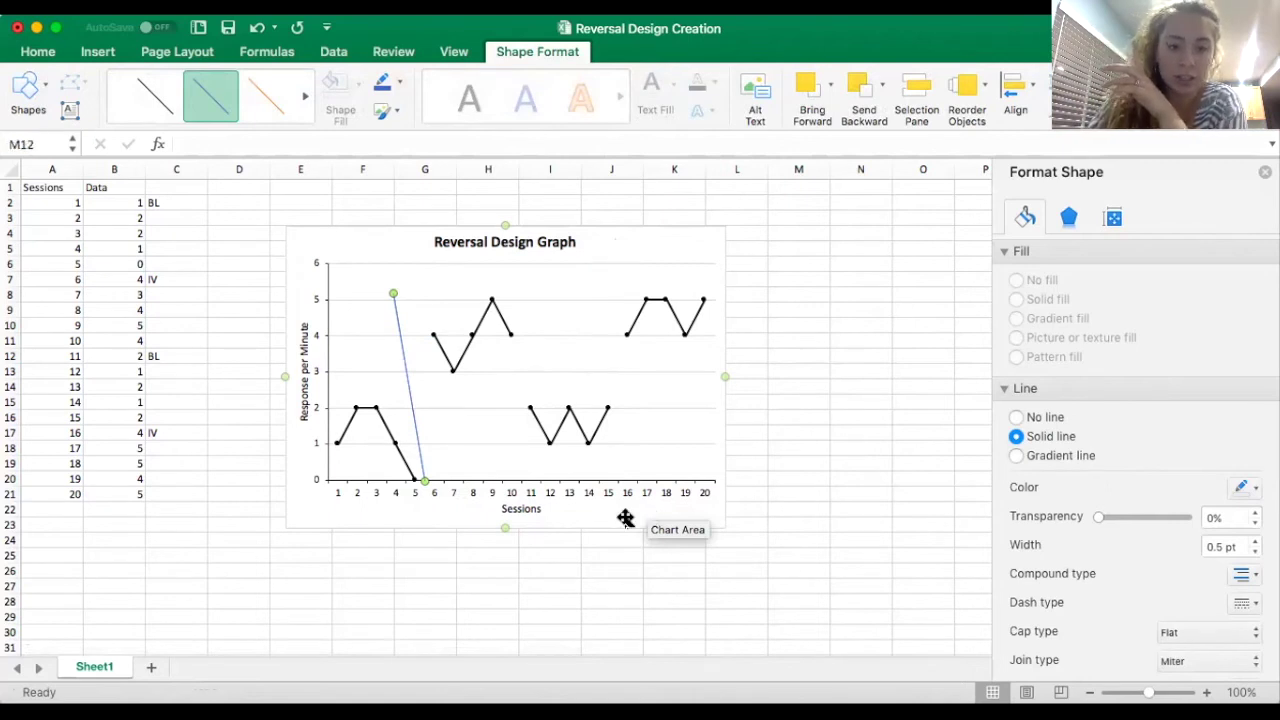
pyautogui.press('Delete')
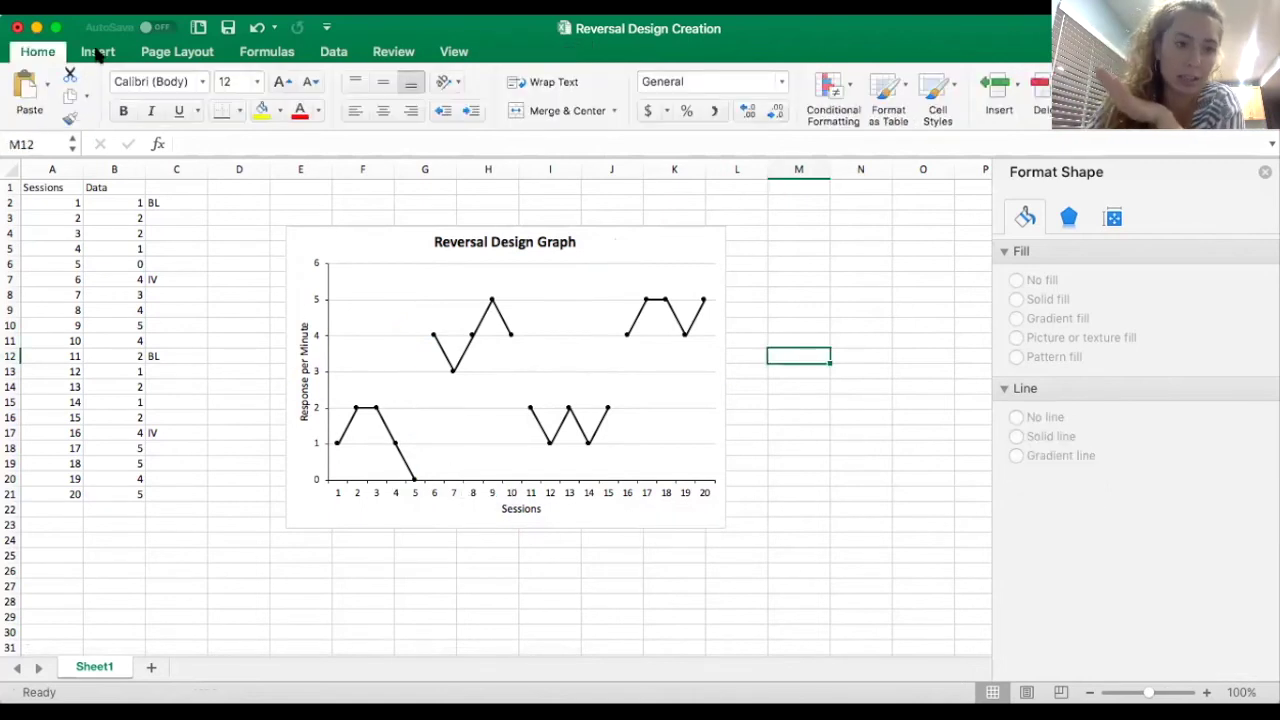
# Step: Draw a straight vertical phase line between sessions 5 and 6, from the horizontal axis up to the 6 gridline
pyautogui.click(98, 53)
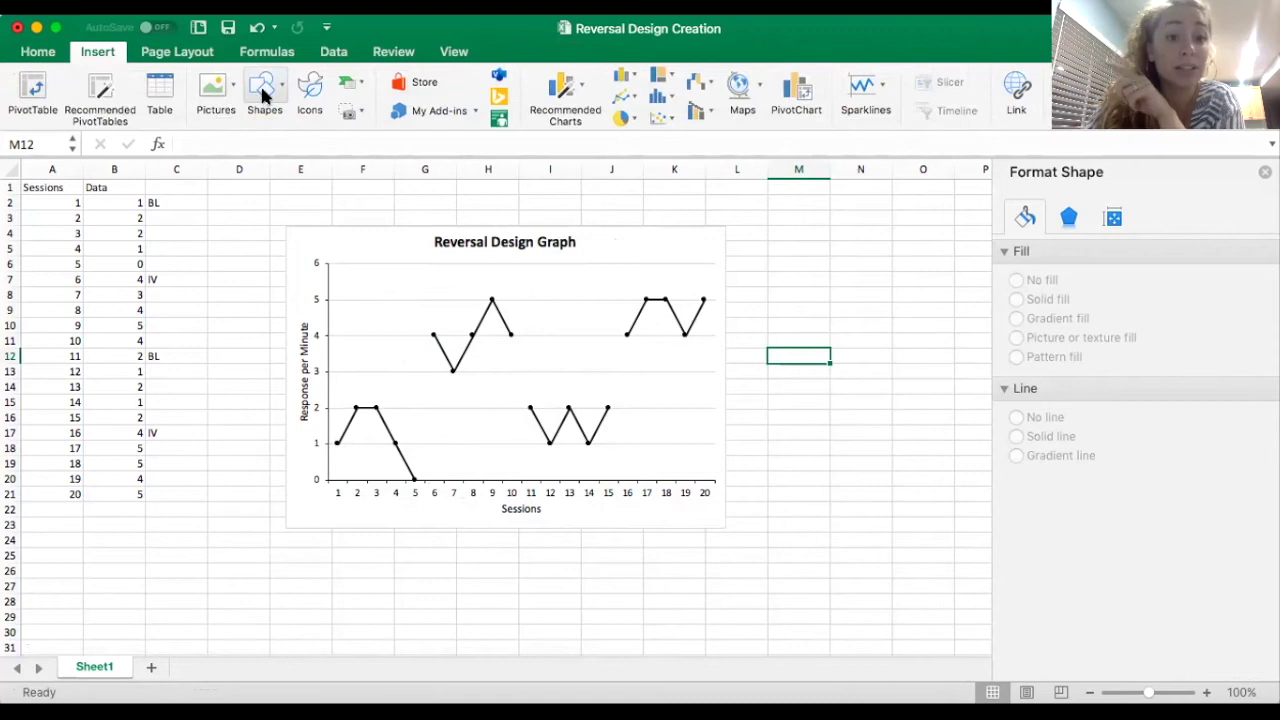
pyautogui.click(264, 93)
pyautogui.click(292, 150)
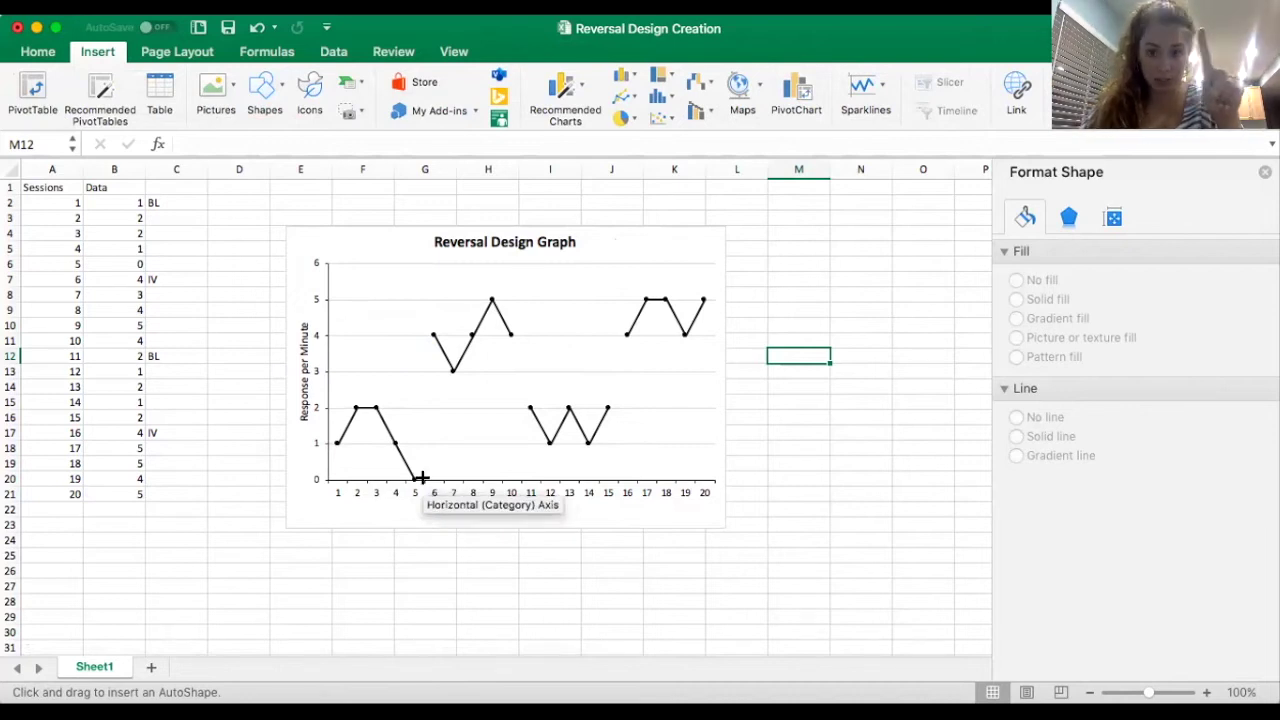
pyautogui.moveTo(421, 478); pyautogui.dragTo(424, 262)
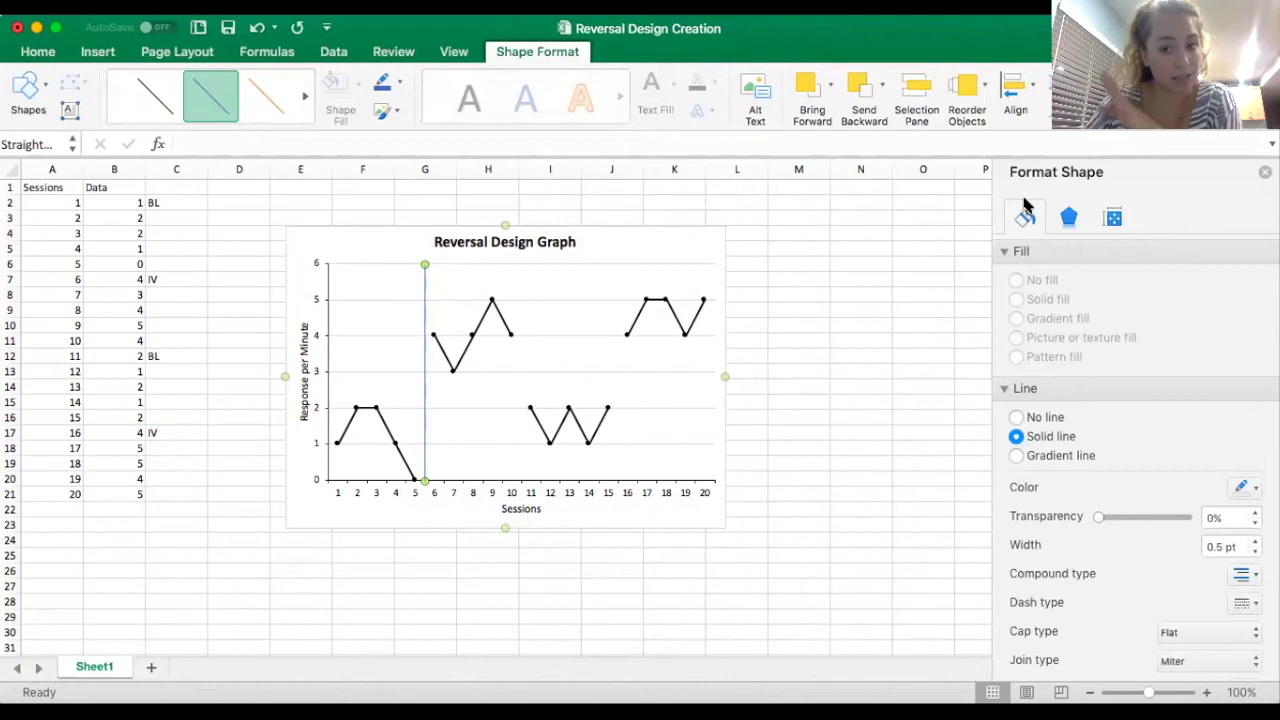
# Step: Change the color of the phase line between sessions 5 and 6 to Black, Text 1
pyautogui.scroll(-2, 1069, 440)
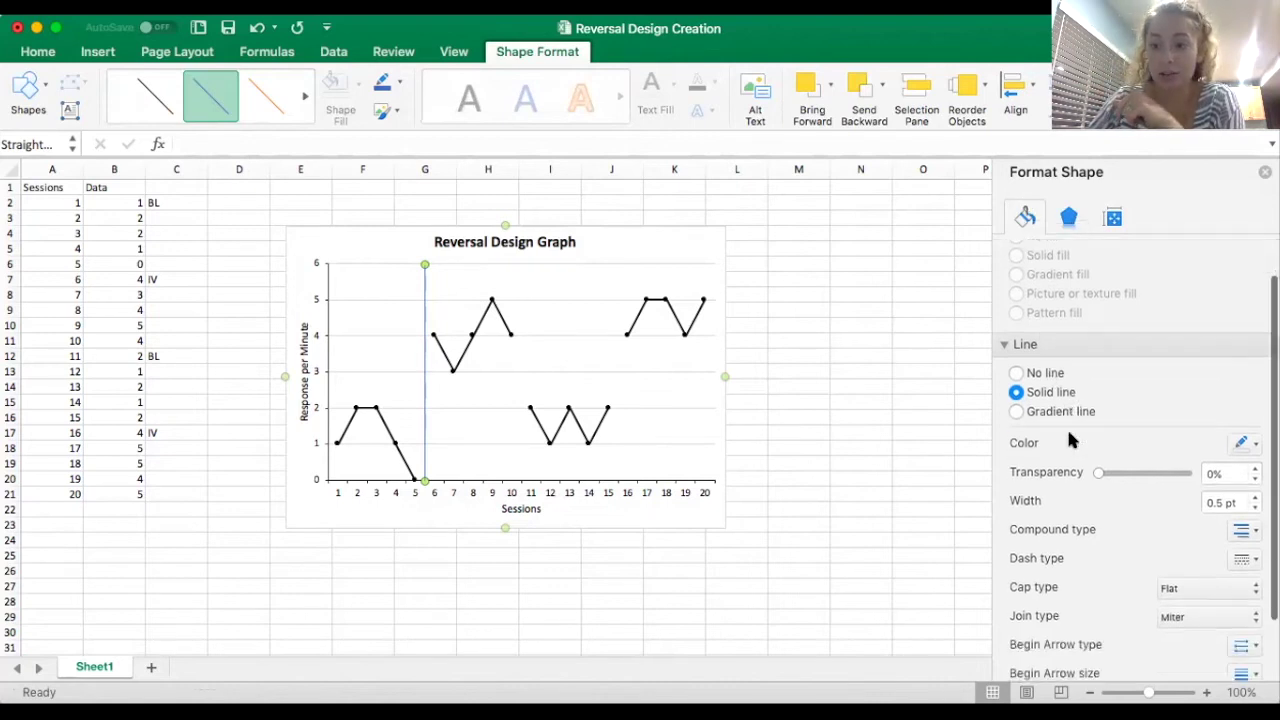
pyautogui.scroll(-3, 1070, 420)
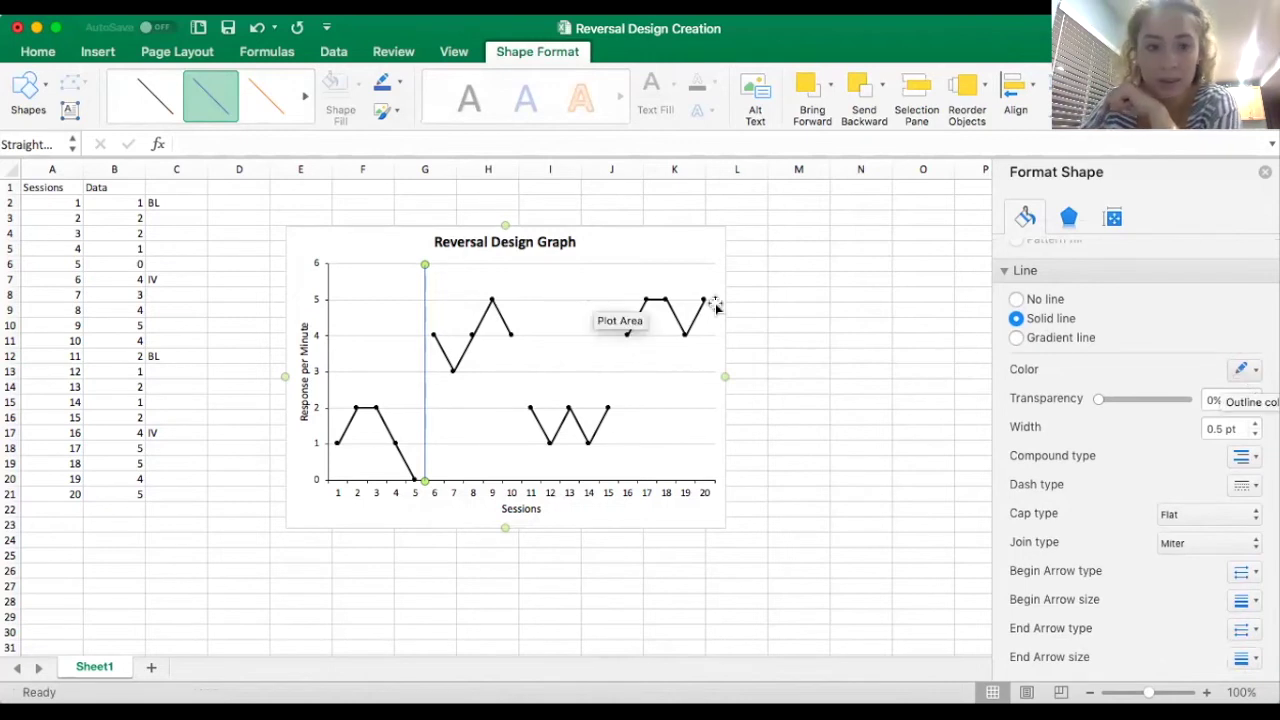
pyautogui.click(1240, 370)
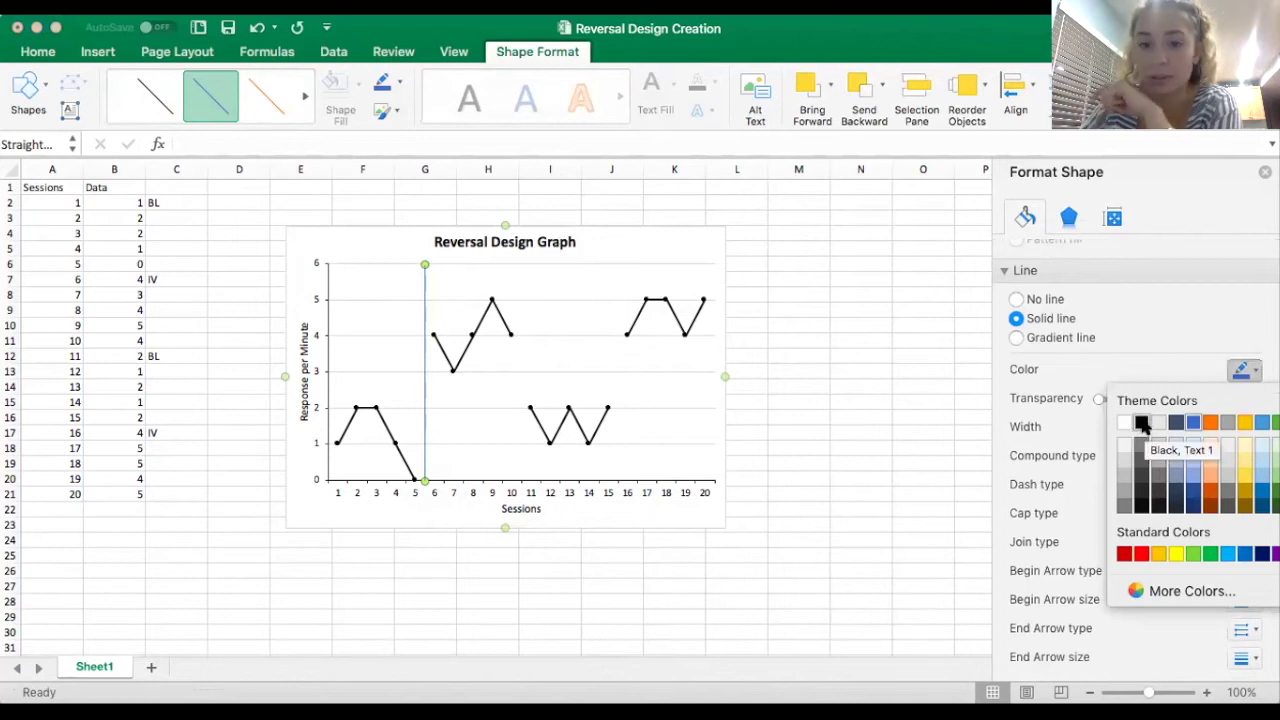
pyautogui.click(1141, 421)
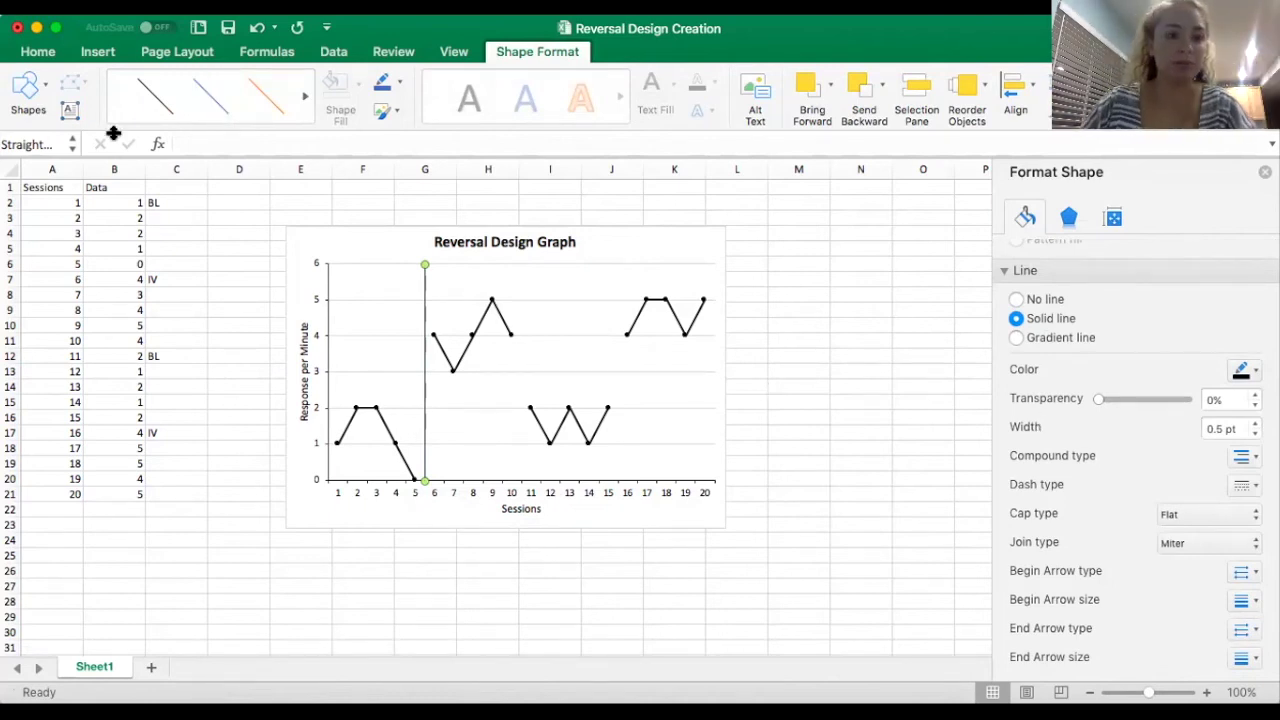
# Step: Add straight black vertical phase lines between sessions 10 and 11 and between sessions 15 and 16, from the horizontal axis up to the 6 gridline
pyautogui.click(88, 52)
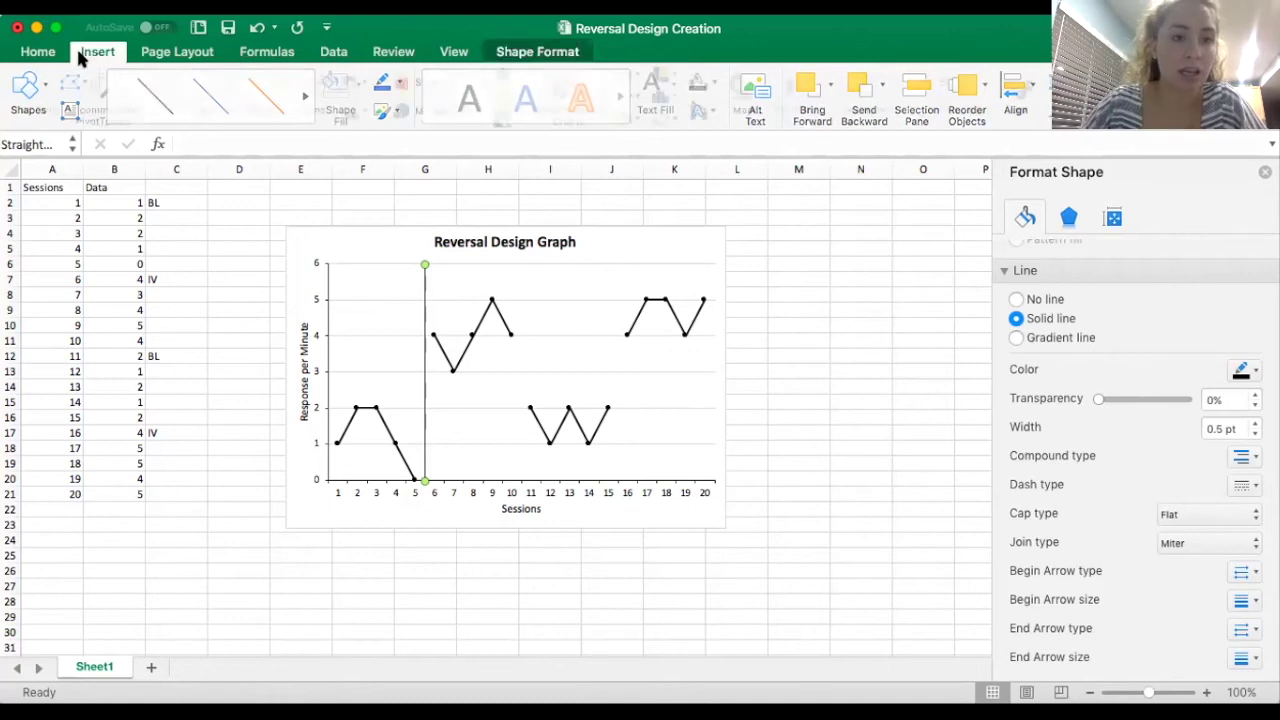
pyautogui.click(262, 88)
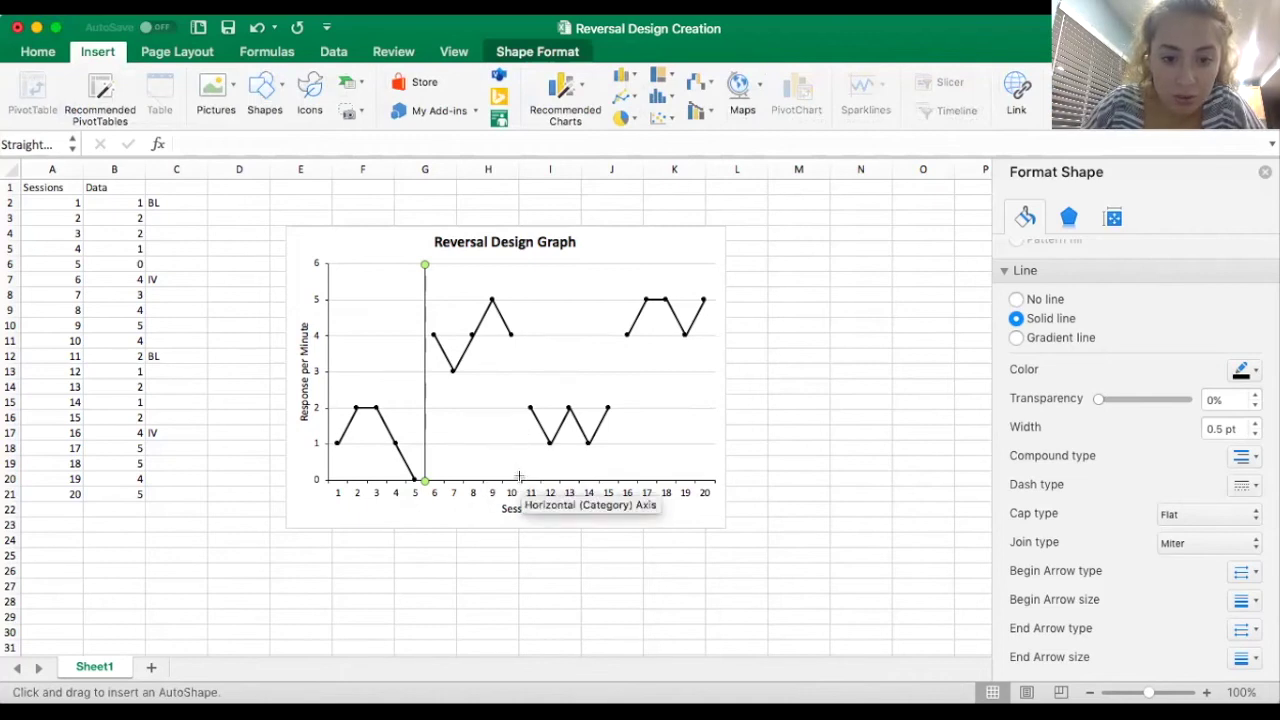
pyautogui.moveTo(520, 479); pyautogui.dragTo(510, 262)
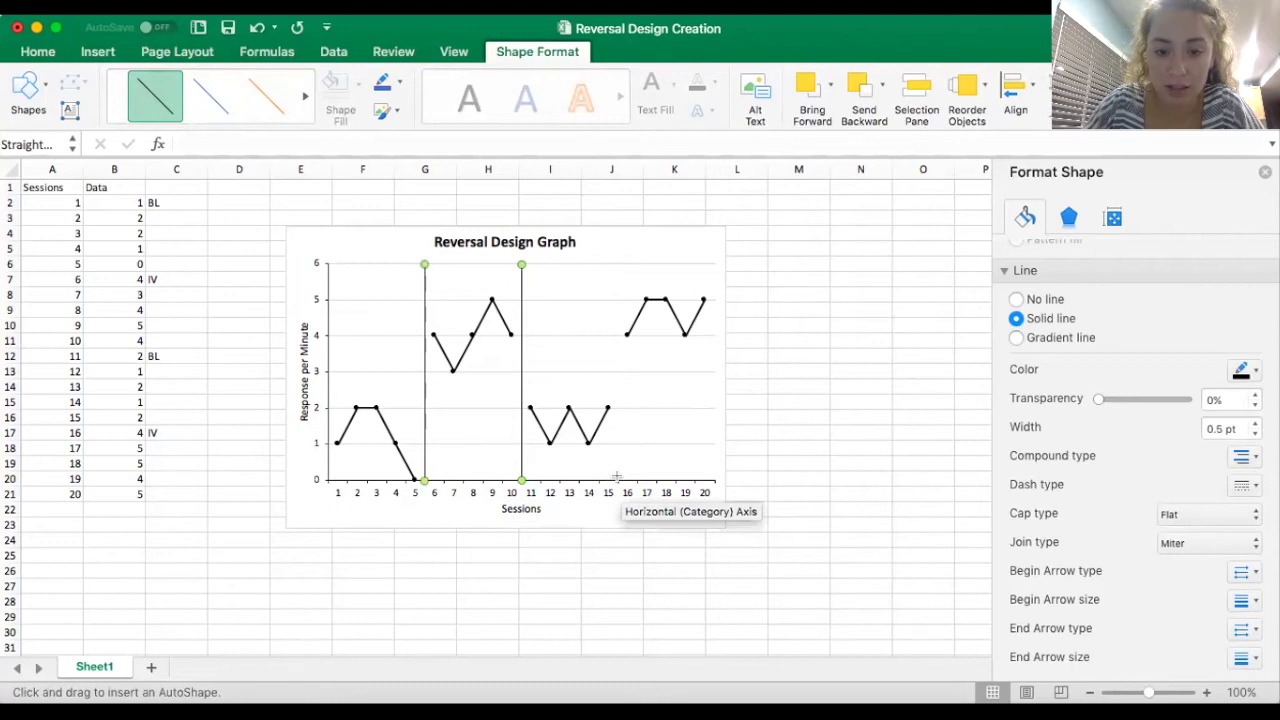
pyautogui.moveTo(617, 479); pyautogui.dragTo(598, 260)
pyautogui.click(152, 90)
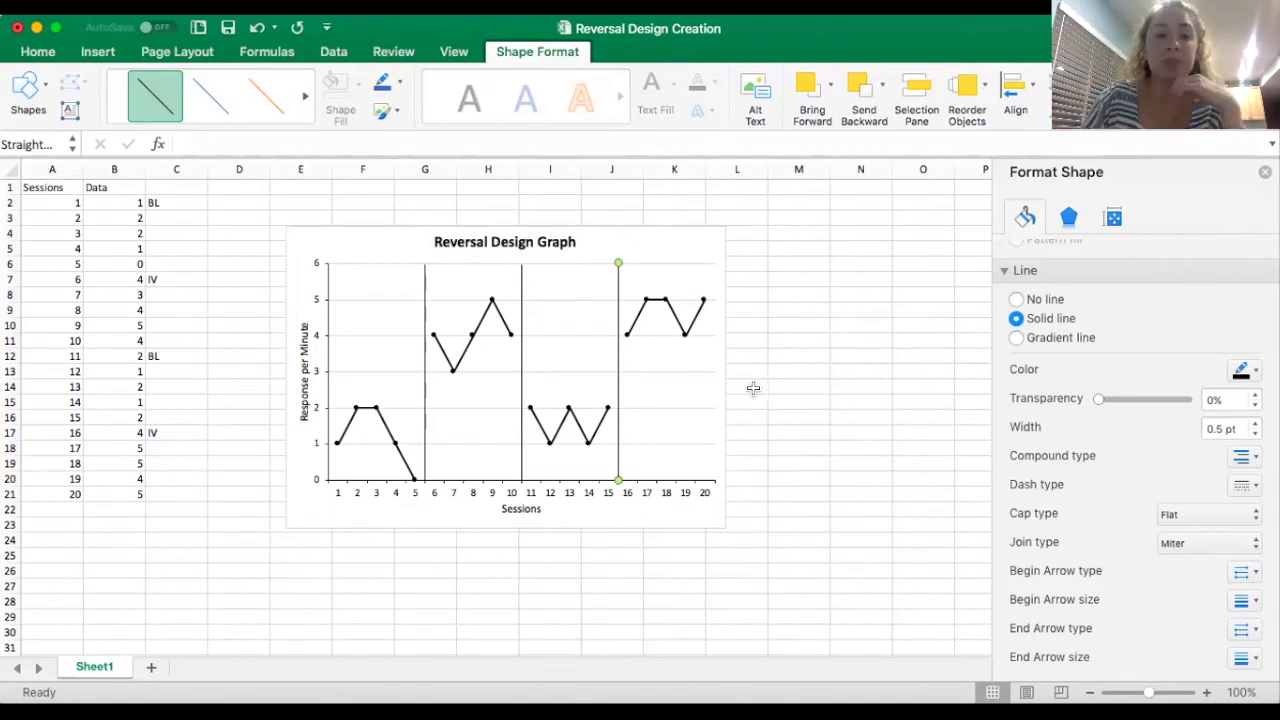
pyautogui.click(359, 261)
pyautogui.click(362, 299)
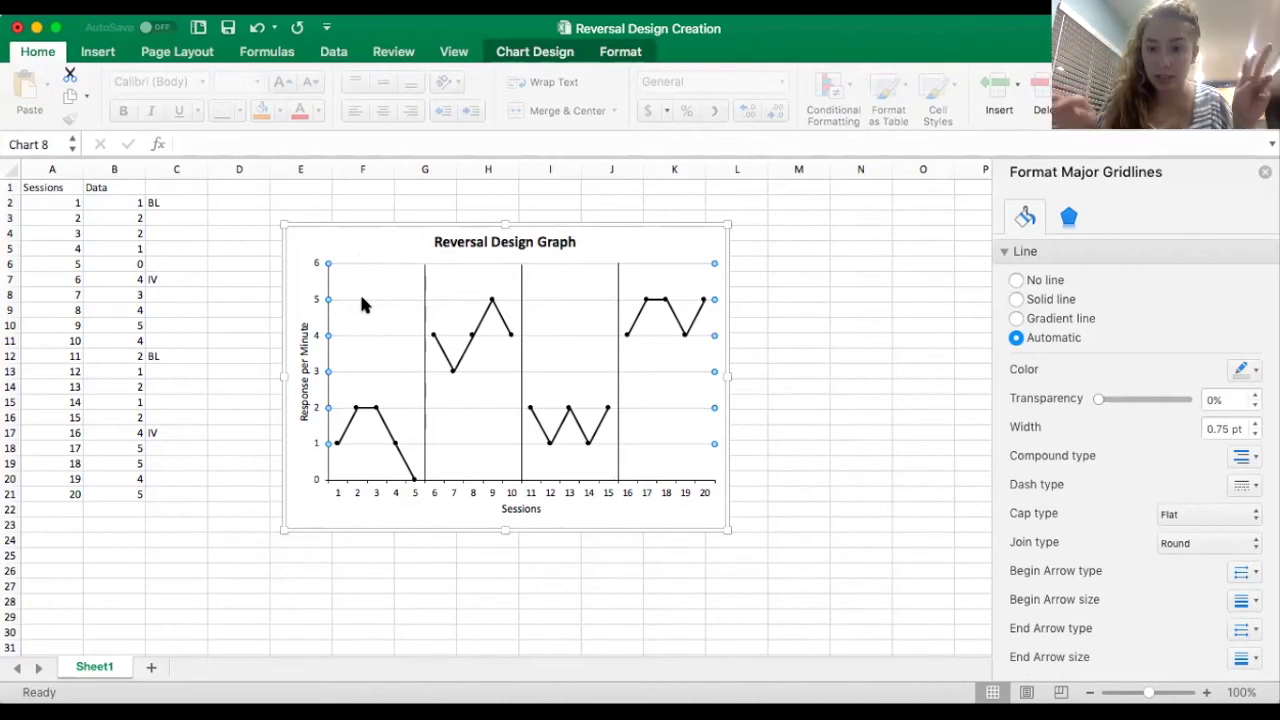
# Step: Add a text box reading "Baseline" inside the chart, above the first phase (sessions 1 to 5)
pyautogui.click(317, 515)
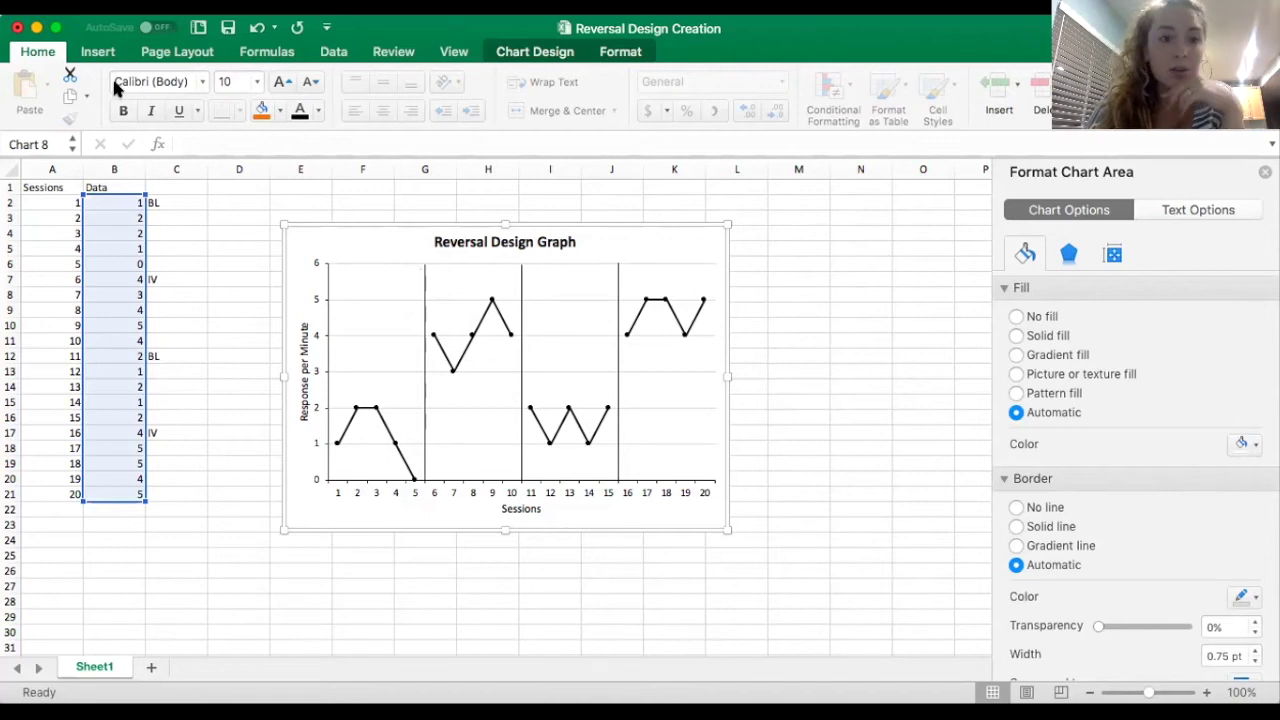
pyautogui.click(90, 53)
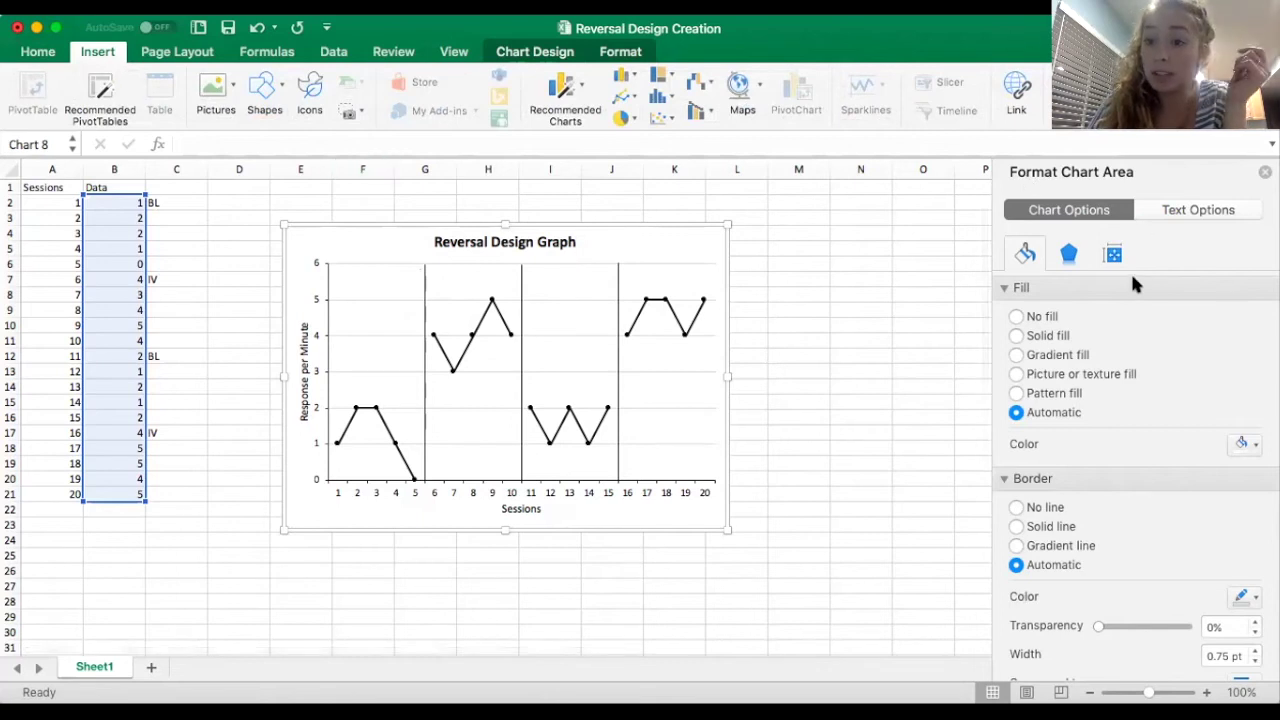
pyautogui.click(1068, 100)
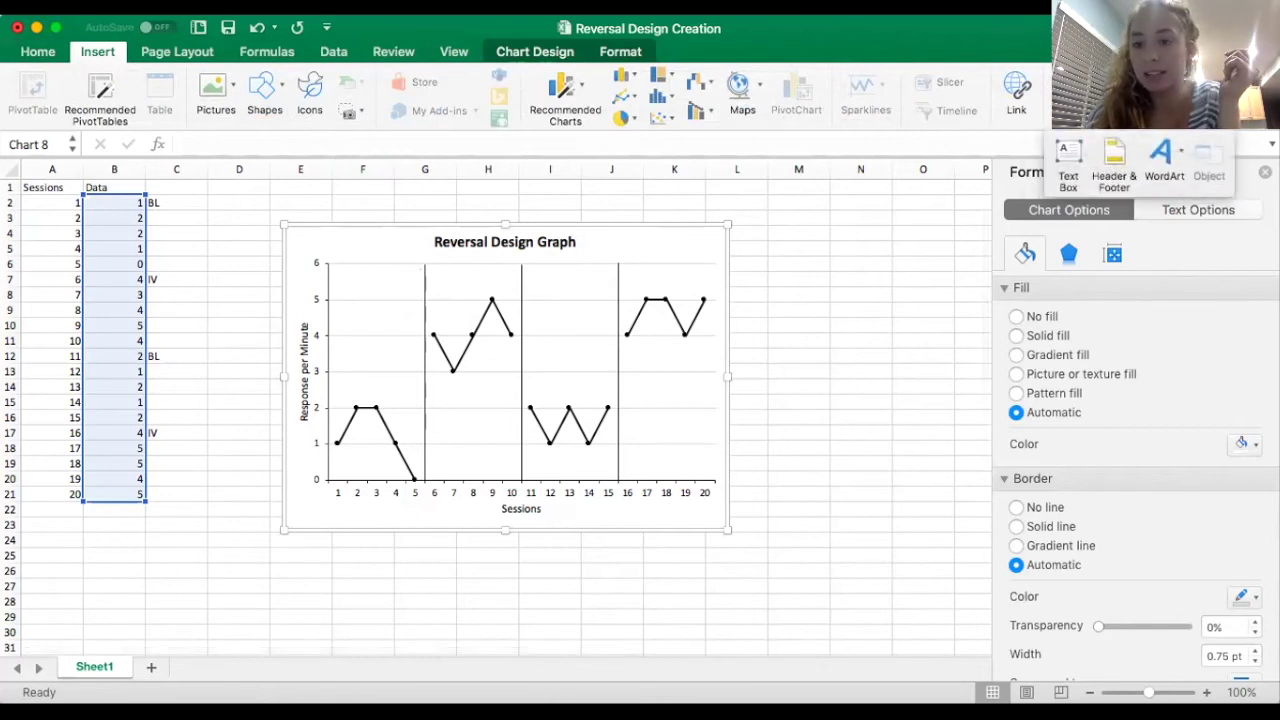
pyautogui.click(1064, 148)
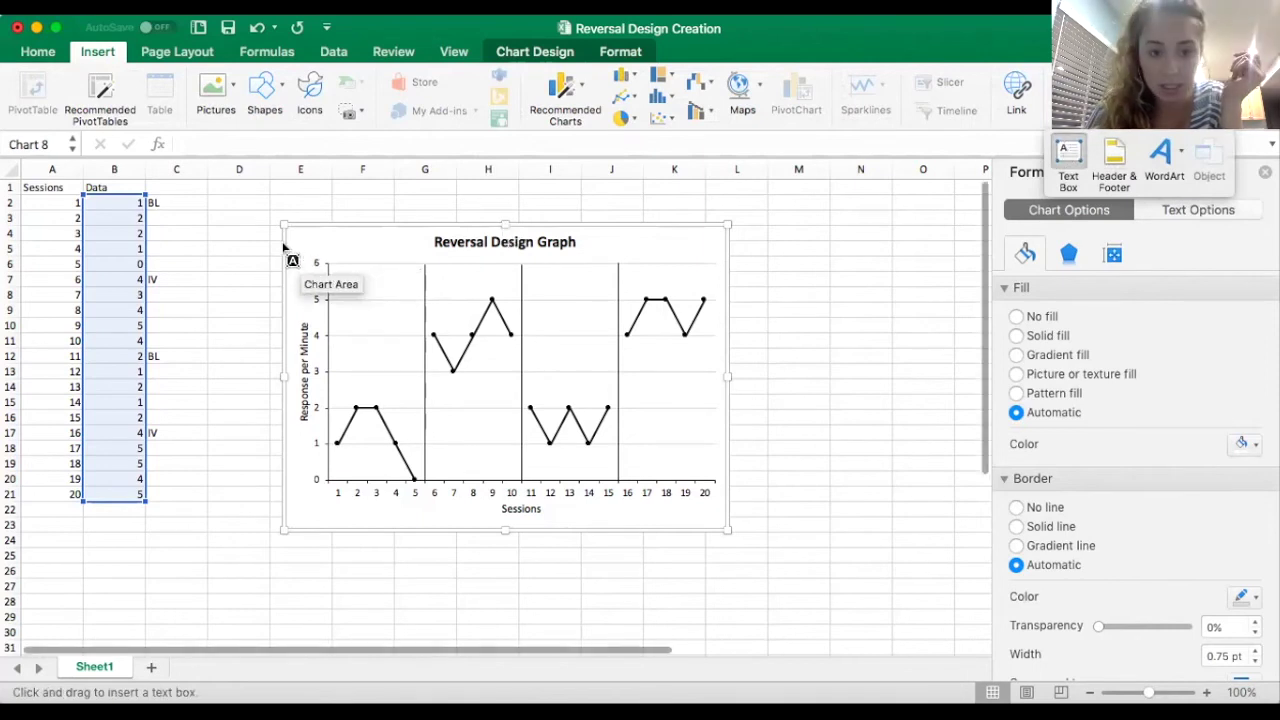
pyautogui.moveTo(336, 240); pyautogui.dragTo(397, 268)
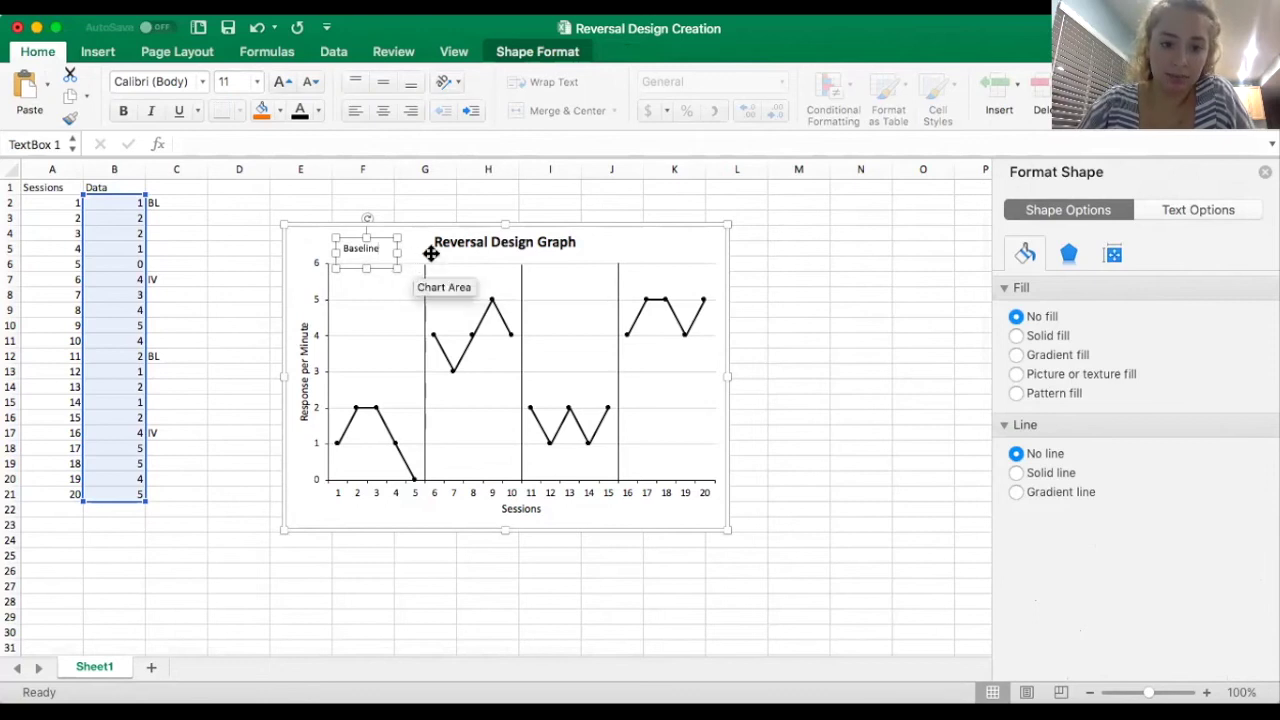
pyautogui.click(798, 355)
# Step: Add an "Intervention" text box above the second phase (sessions 6 to 10) and widen it to fit the word on one line
pyautogui.click(517, 291)
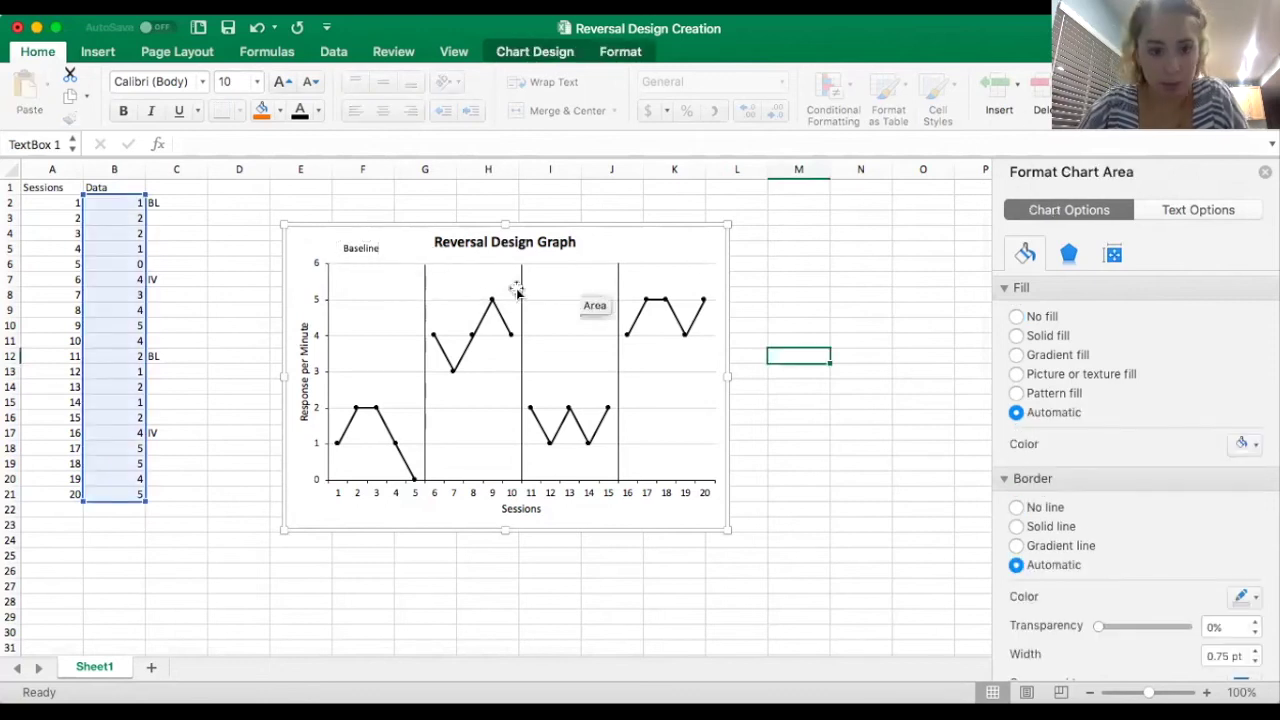
pyautogui.click(92, 52)
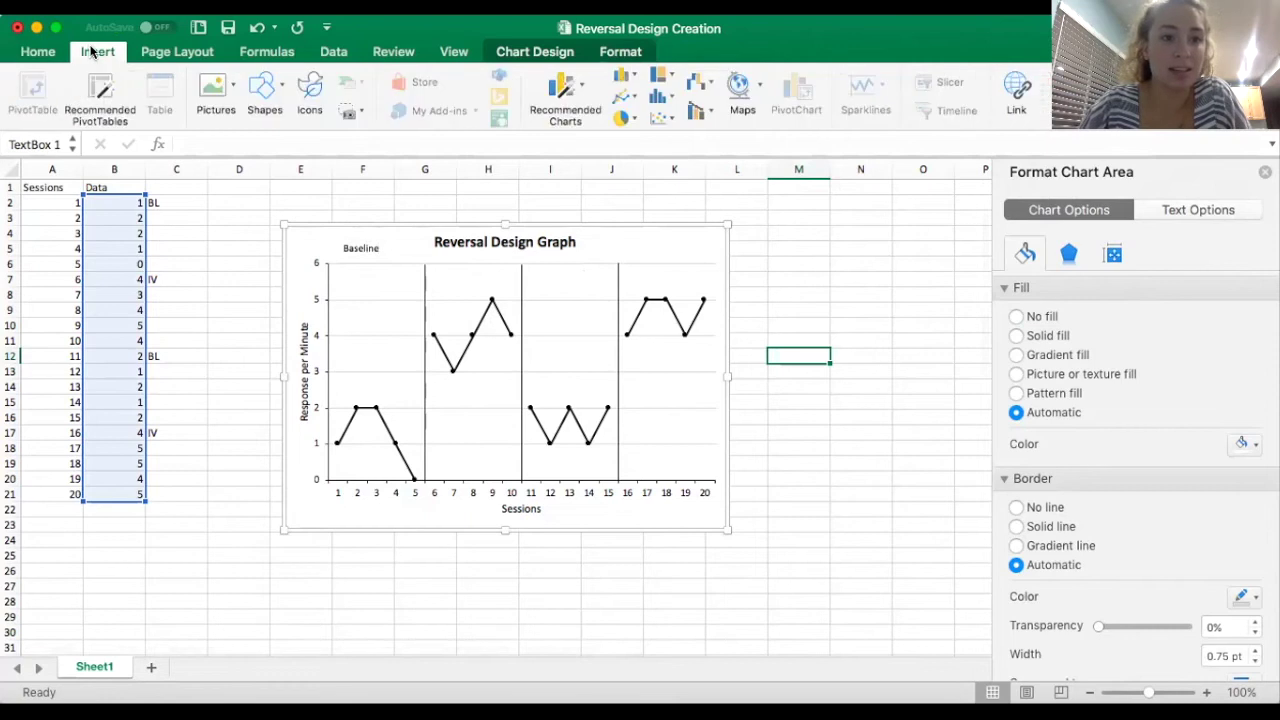
pyautogui.click(1070, 95)
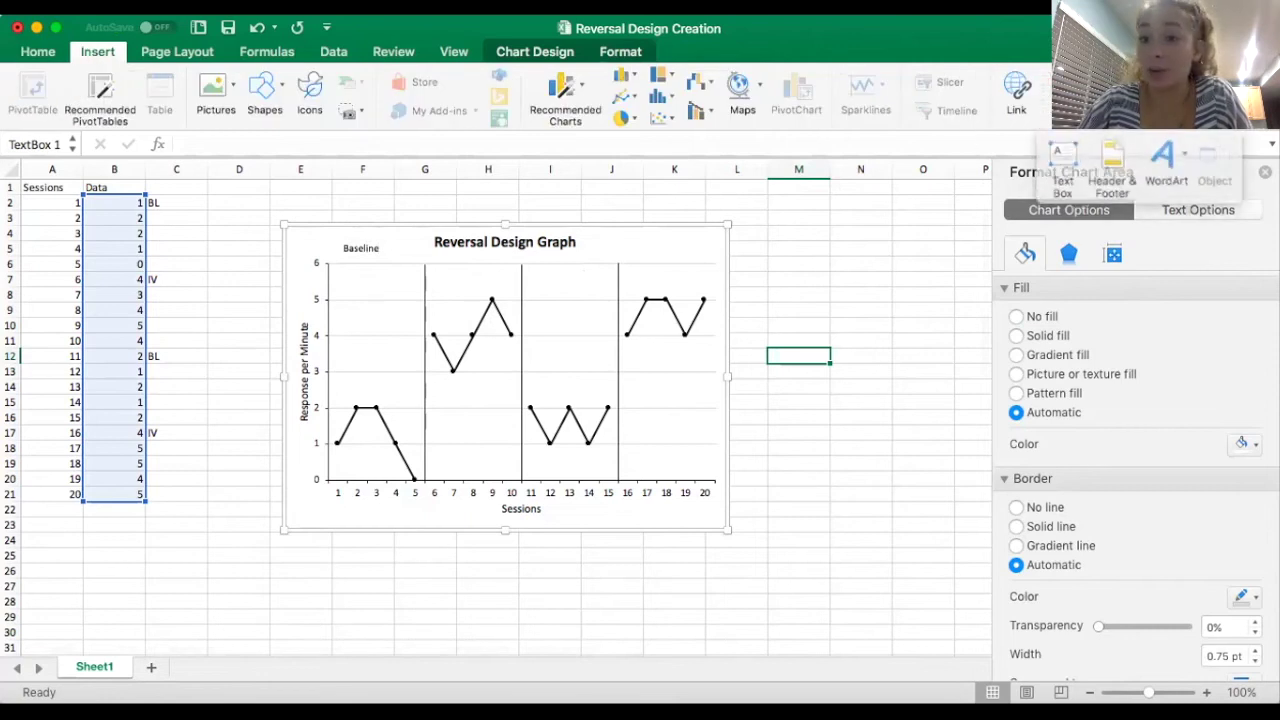
pyautogui.click(1068, 160)
pyautogui.moveTo(438, 254); pyautogui.dragTo(462, 268)
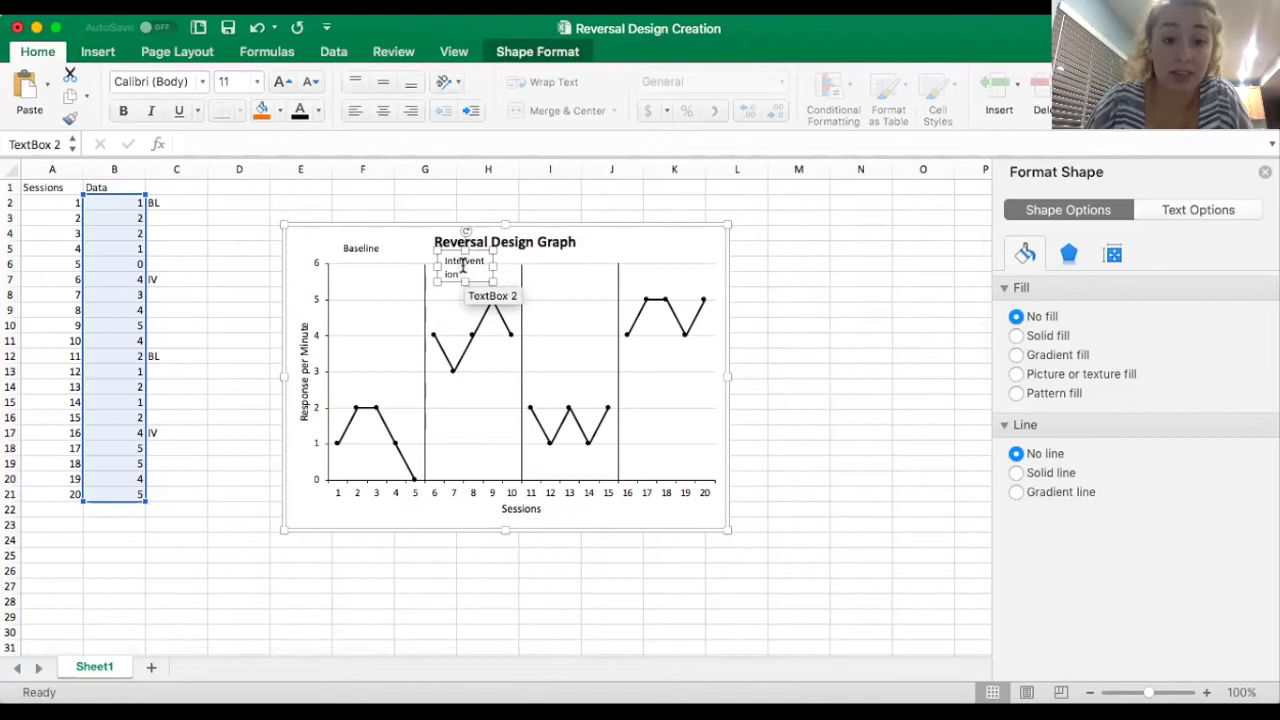
pyautogui.moveTo(493, 268); pyautogui.dragTo(508, 266)
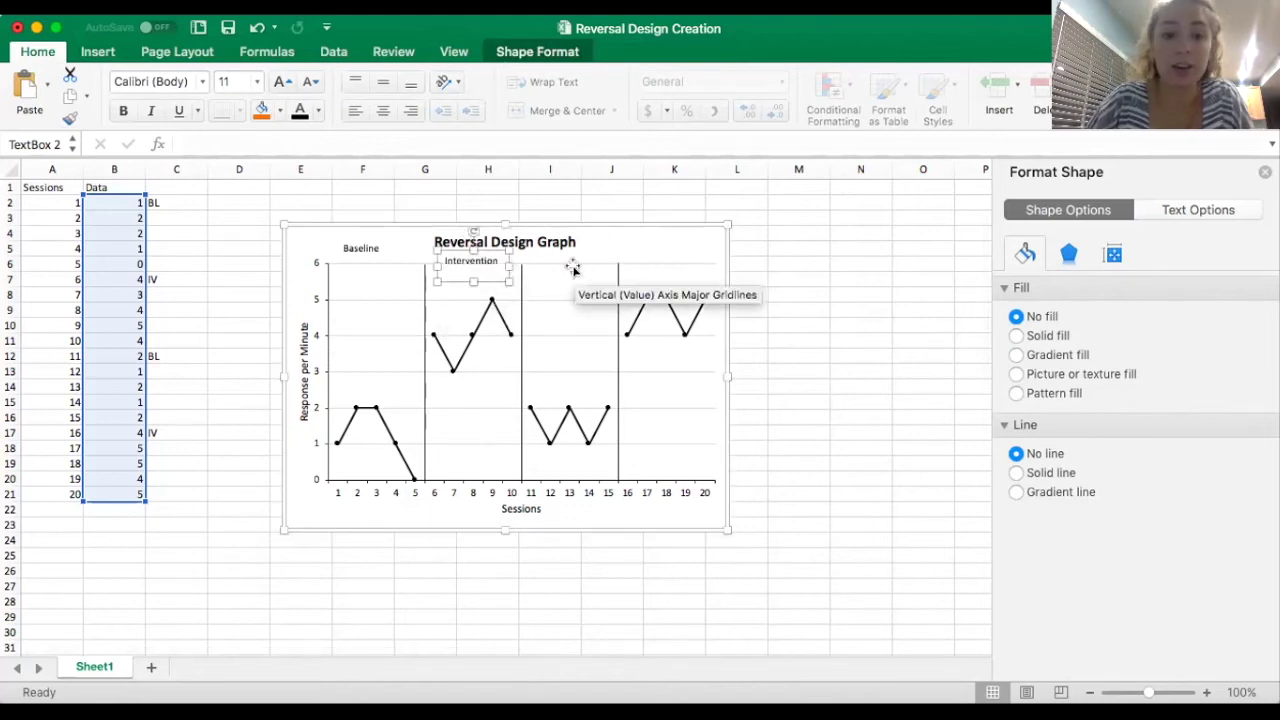
# Step: Add a text box reading "Baseline" above the third phase (sessions 11 to 15) of the chart
pyautogui.click(597, 248)
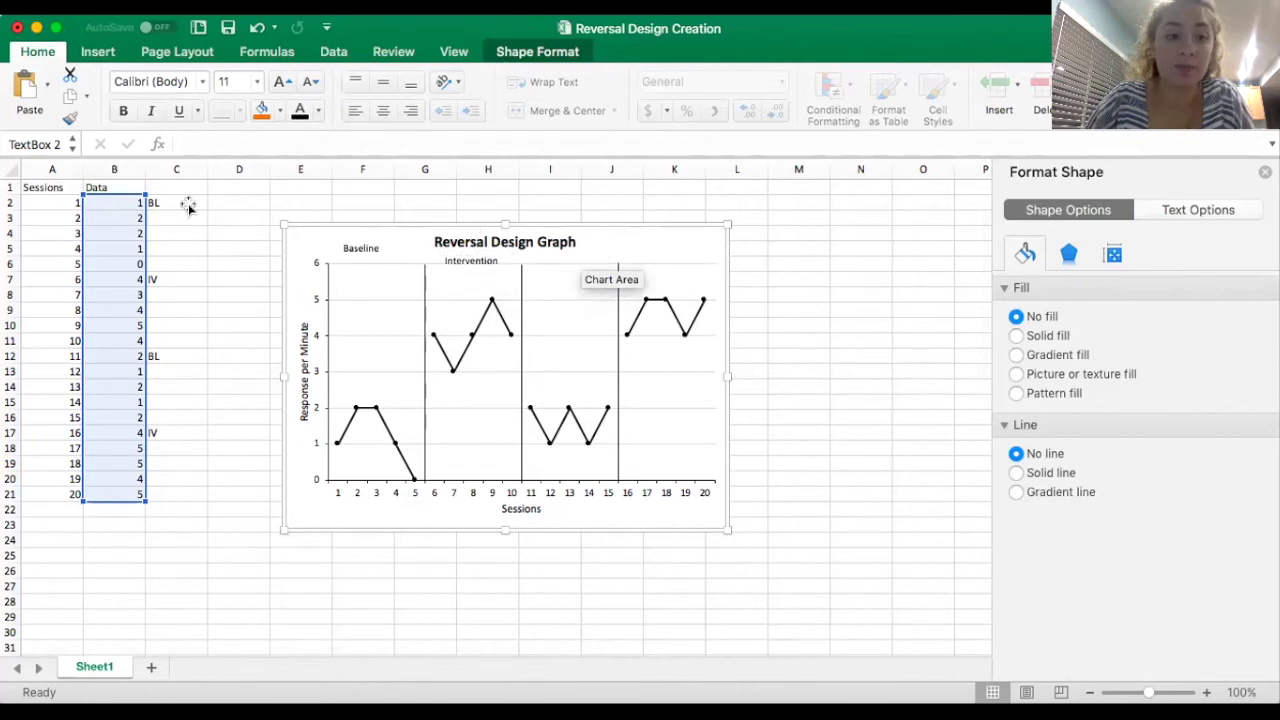
pyautogui.click(98, 53)
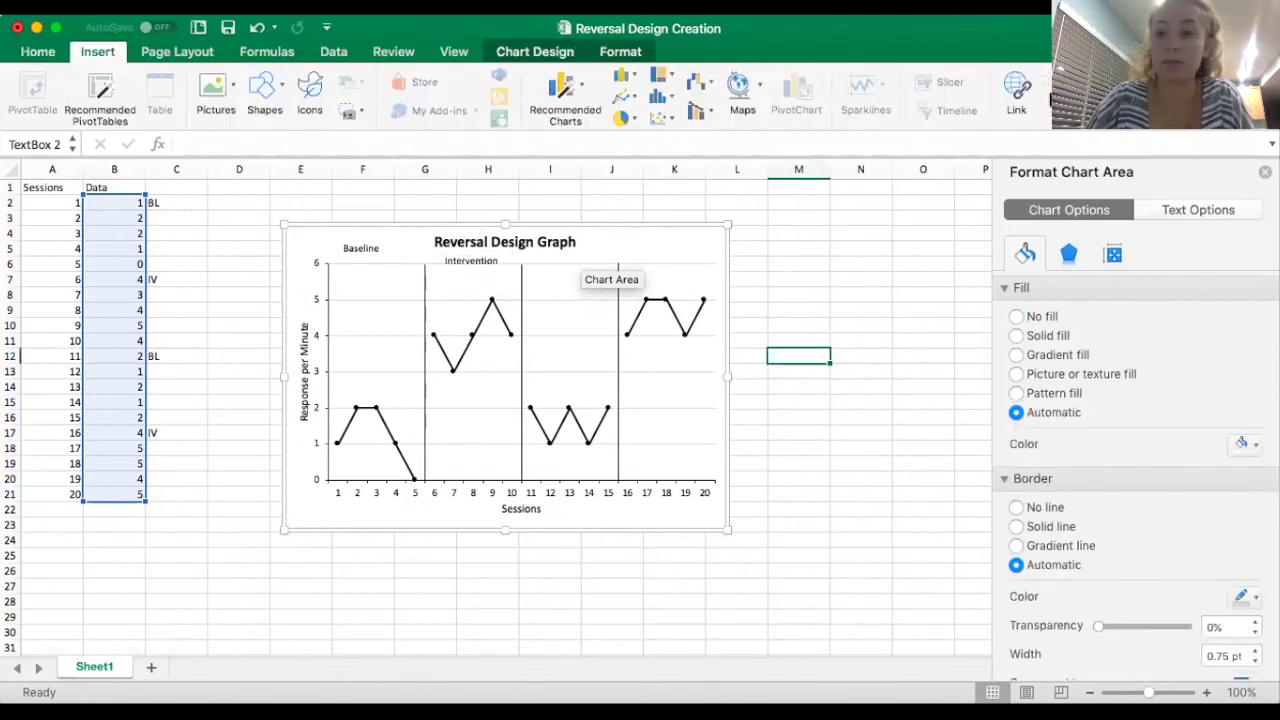
pyautogui.click(1085, 100)
pyautogui.click(1068, 160)
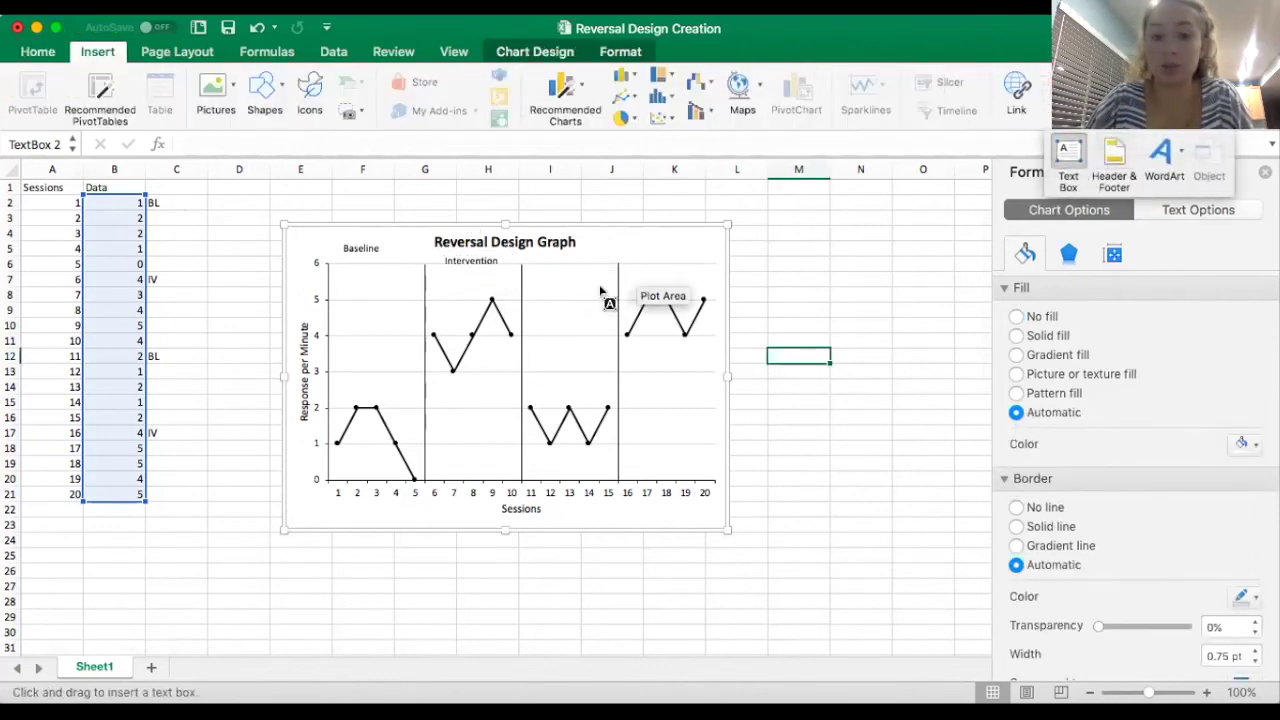
pyautogui.moveTo(537, 257)
pyautogui.mouseDown()
pyautogui.moveTo(590, 275)
pyautogui.moveTo(560, 266)
pyautogui.mouseUp()
pyautogui.write('Baseline')
# Step: Add an "Intervention" text box above the fourth phase (sessions 16 to 20) and widen it to fit the word on one line
pyautogui.click(637, 257)
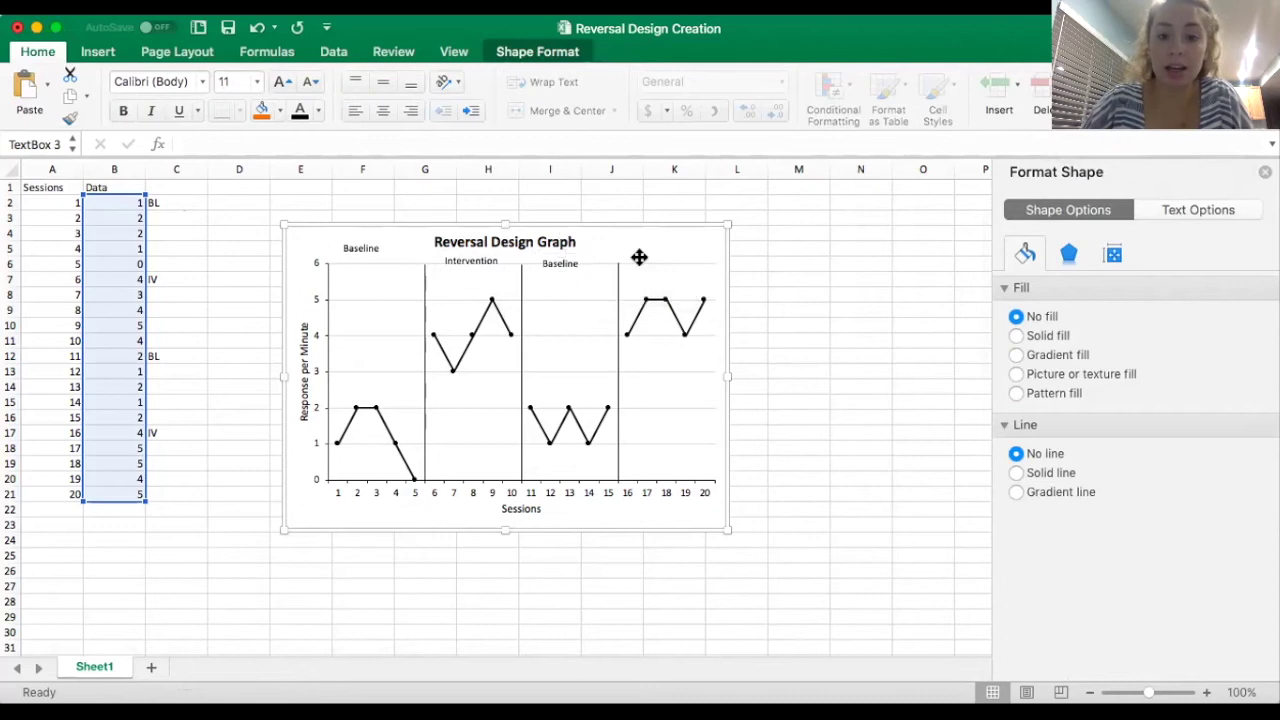
pyautogui.click(262, 30)
pyautogui.click(97, 51)
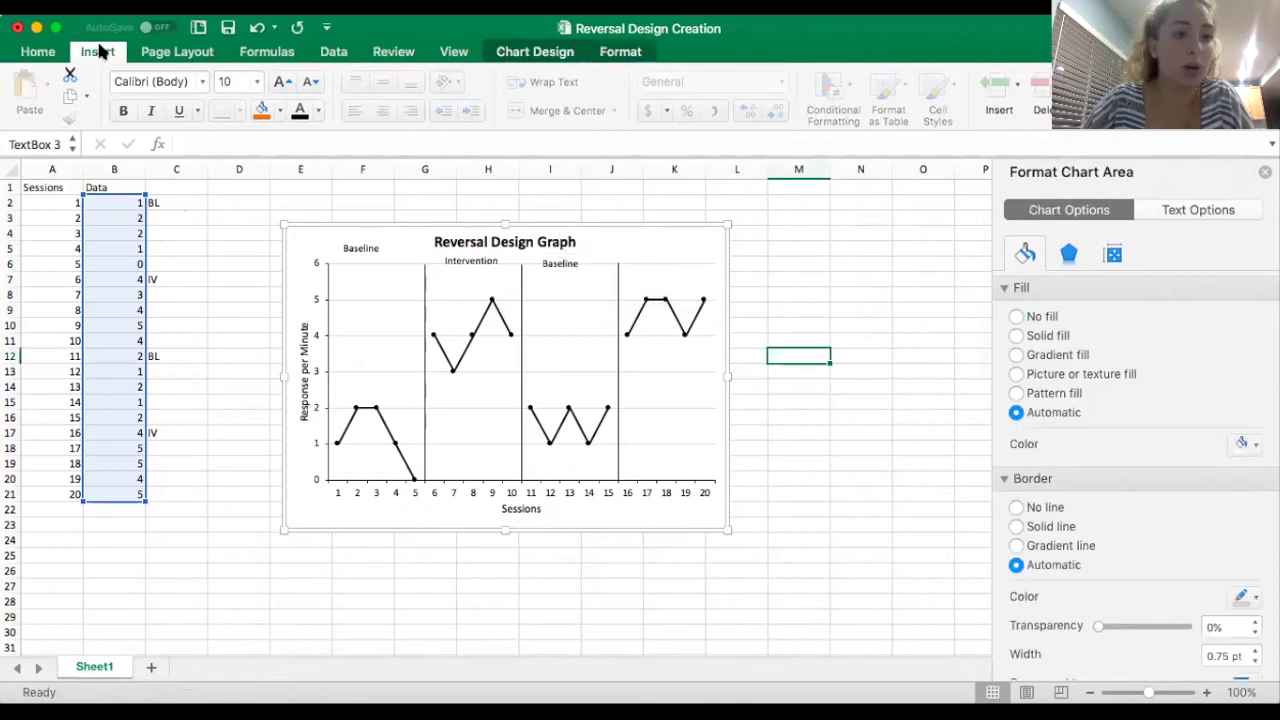
pyautogui.click(1075, 100)
pyautogui.click(1068, 158)
pyautogui.moveTo(634, 243)
pyautogui.mouseDown()
pyautogui.moveTo(700, 273)
pyautogui.moveTo(652, 252)
pyautogui.mouseUp()
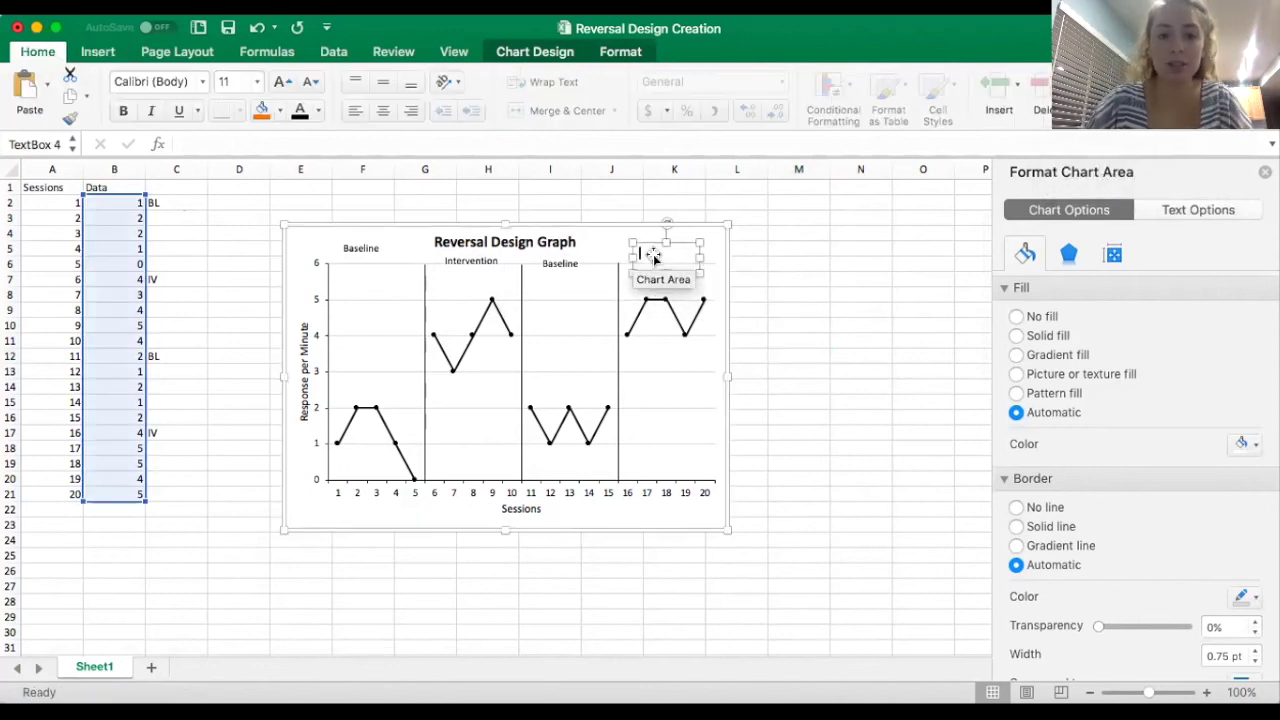
pyautogui.write('Interven')
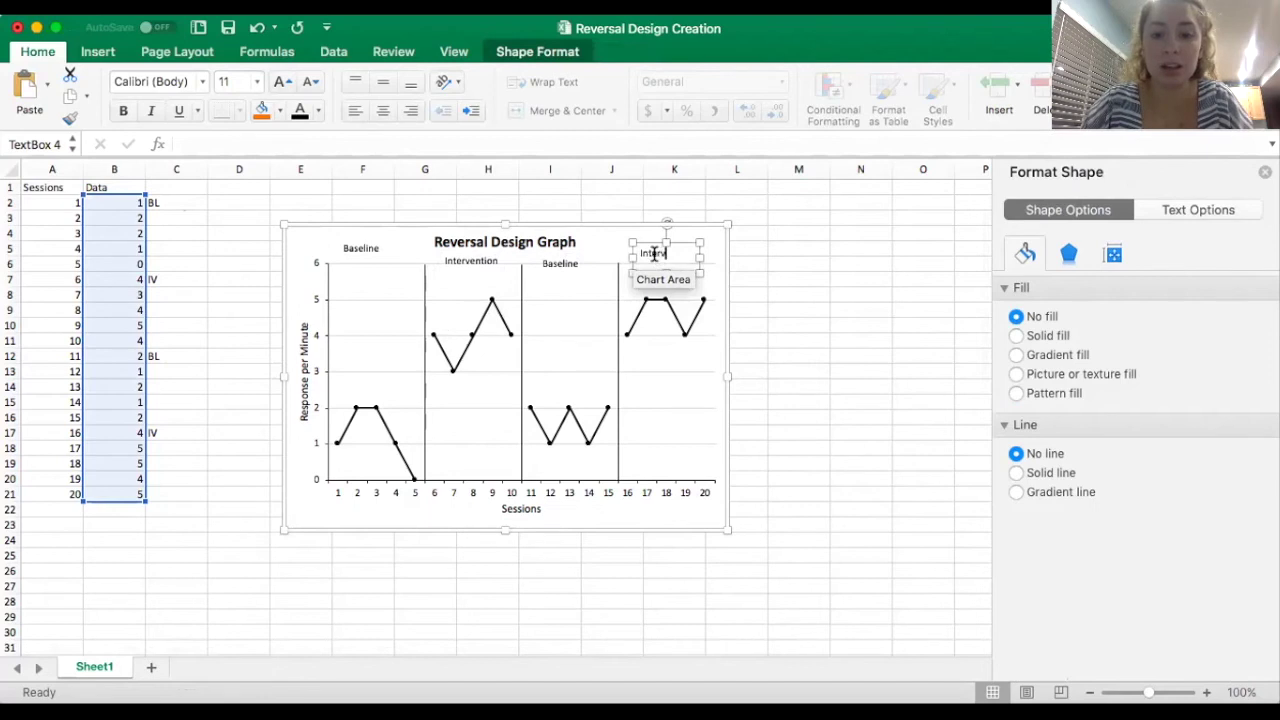
pyautogui.write('tion')
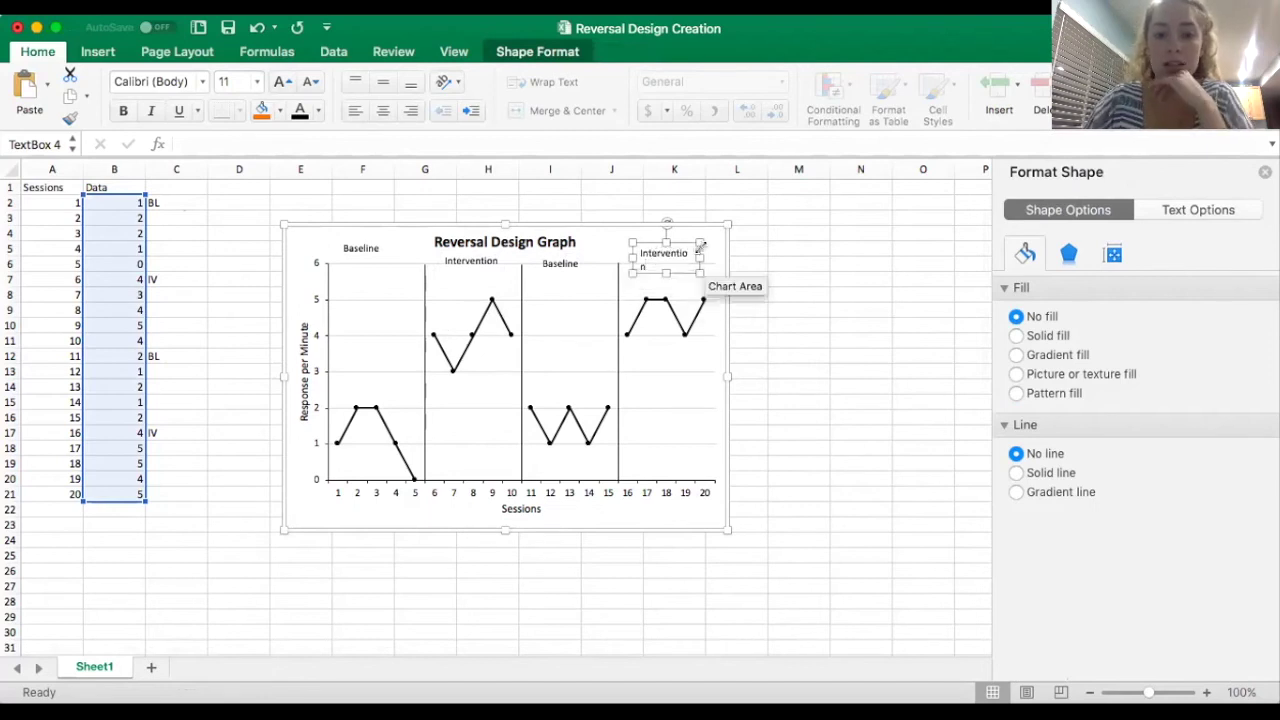
pyautogui.moveTo(700, 257); pyautogui.dragTo(707, 258)
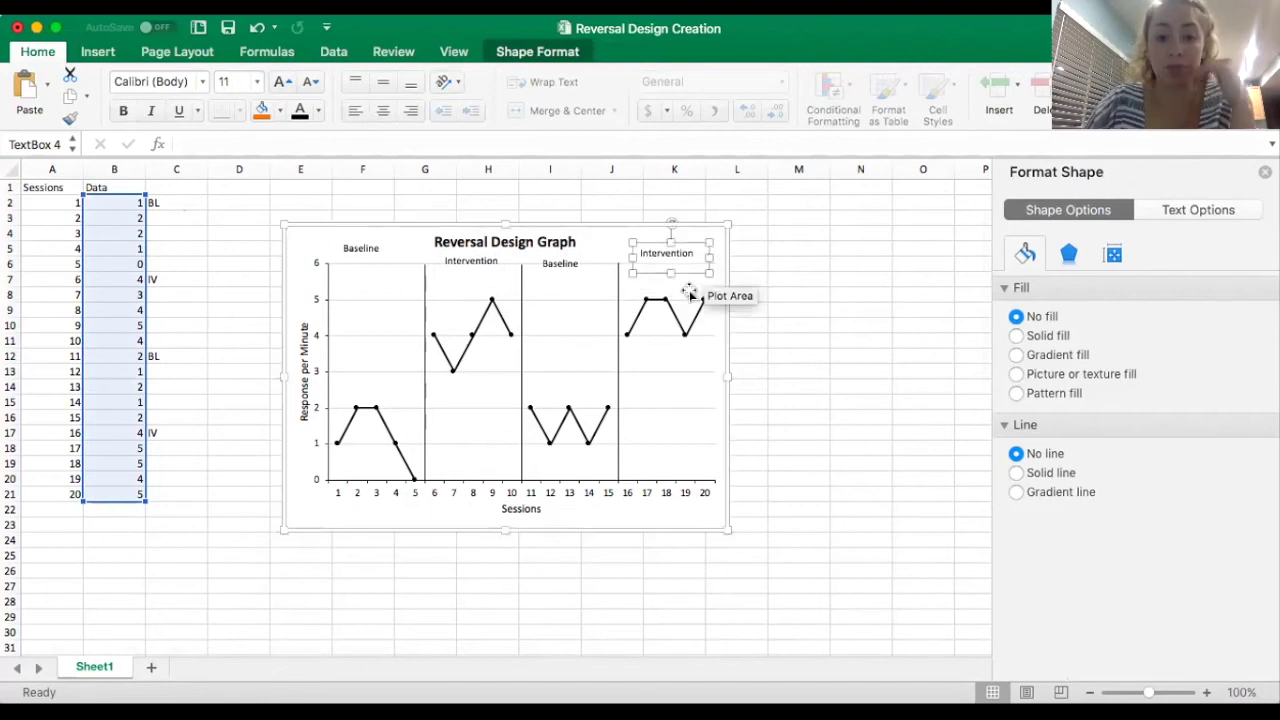
pyautogui.click(688, 292)
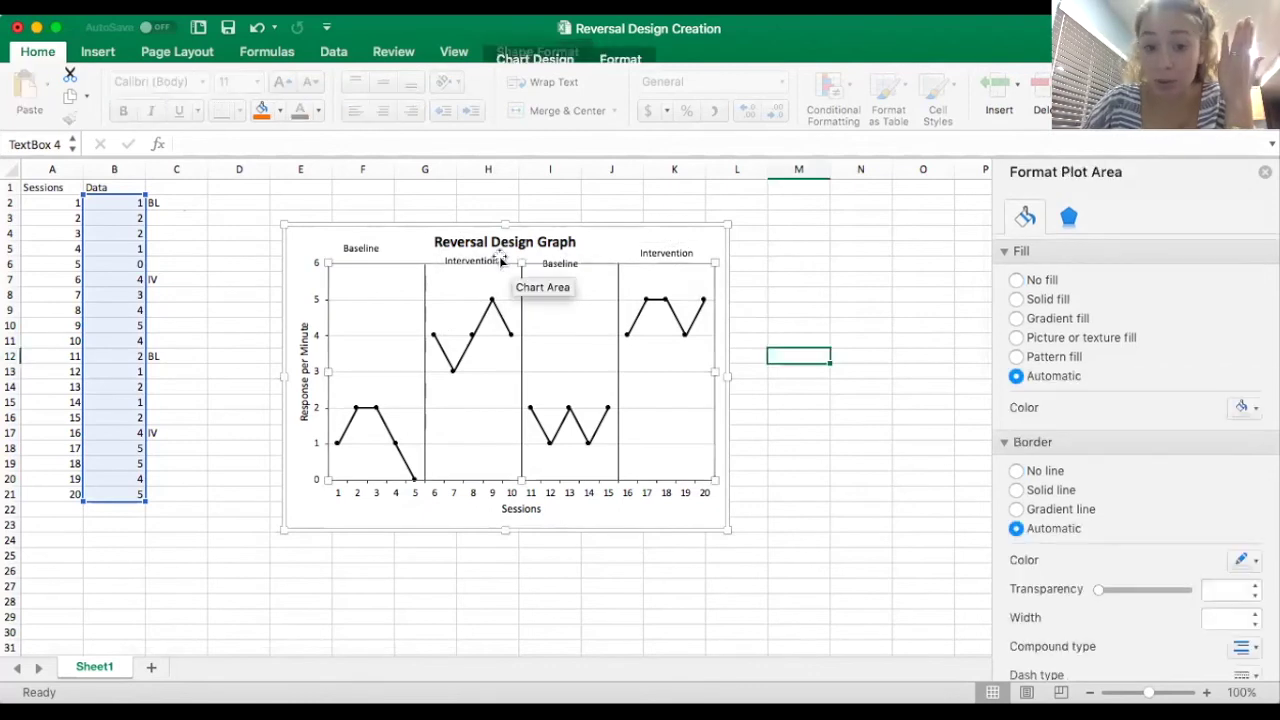
# Step: Reposition both Baseline labels and the last Intervention label level with the first Intervention label, centering the Baseline labels better over their phases
pyautogui.click(363, 246)
pyautogui.click(355, 246)
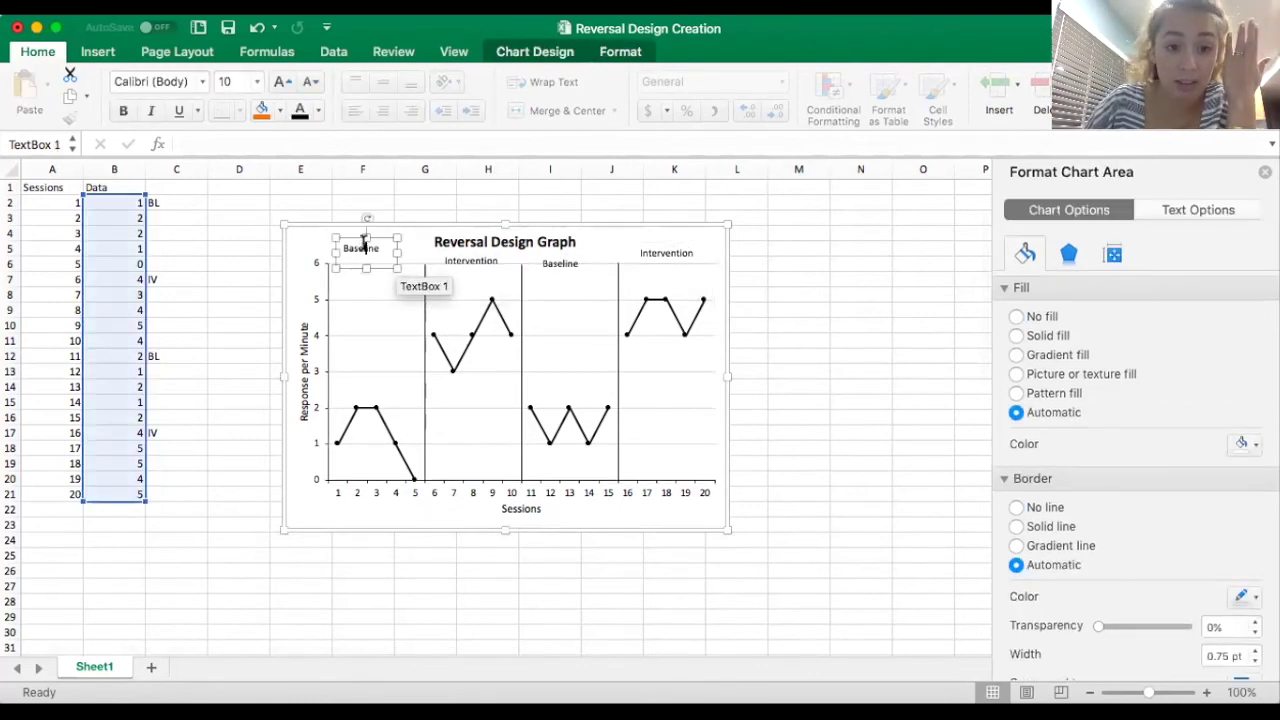
pyautogui.moveTo(378, 240); pyautogui.dragTo(386, 246)
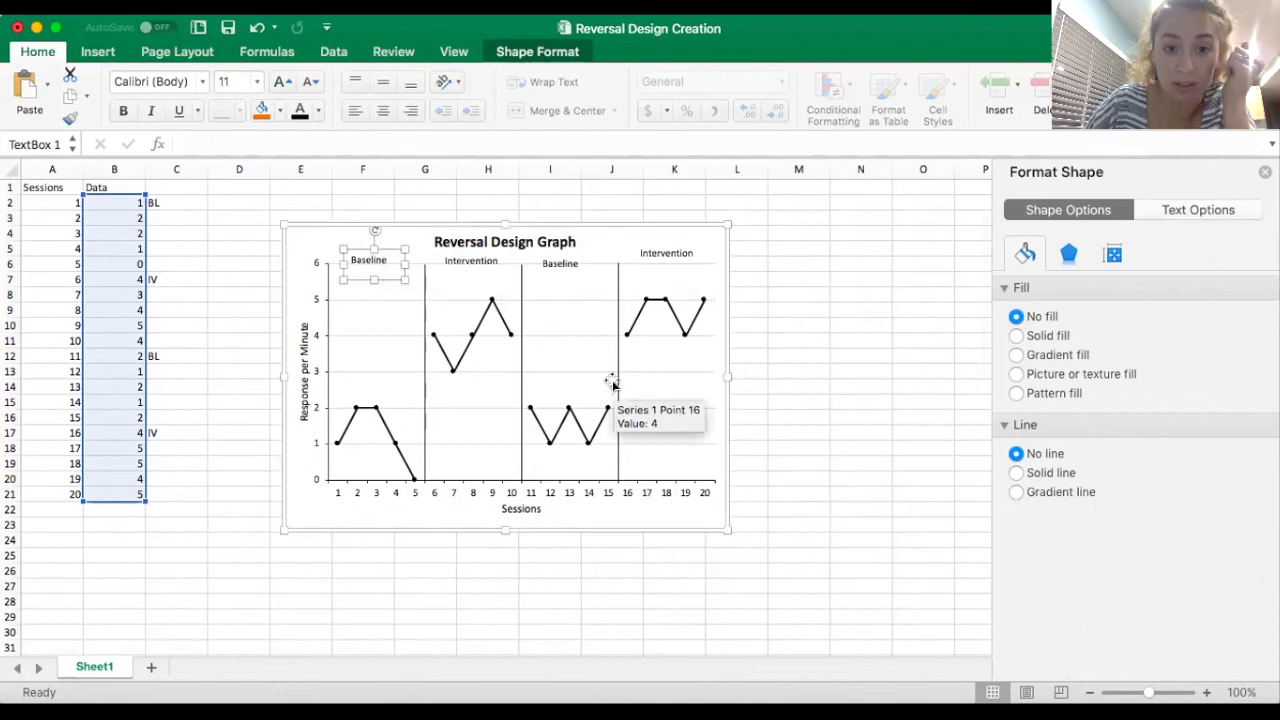
pyautogui.click(574, 262)
pyautogui.moveTo(574, 243); pyautogui.dragTo(583, 246)
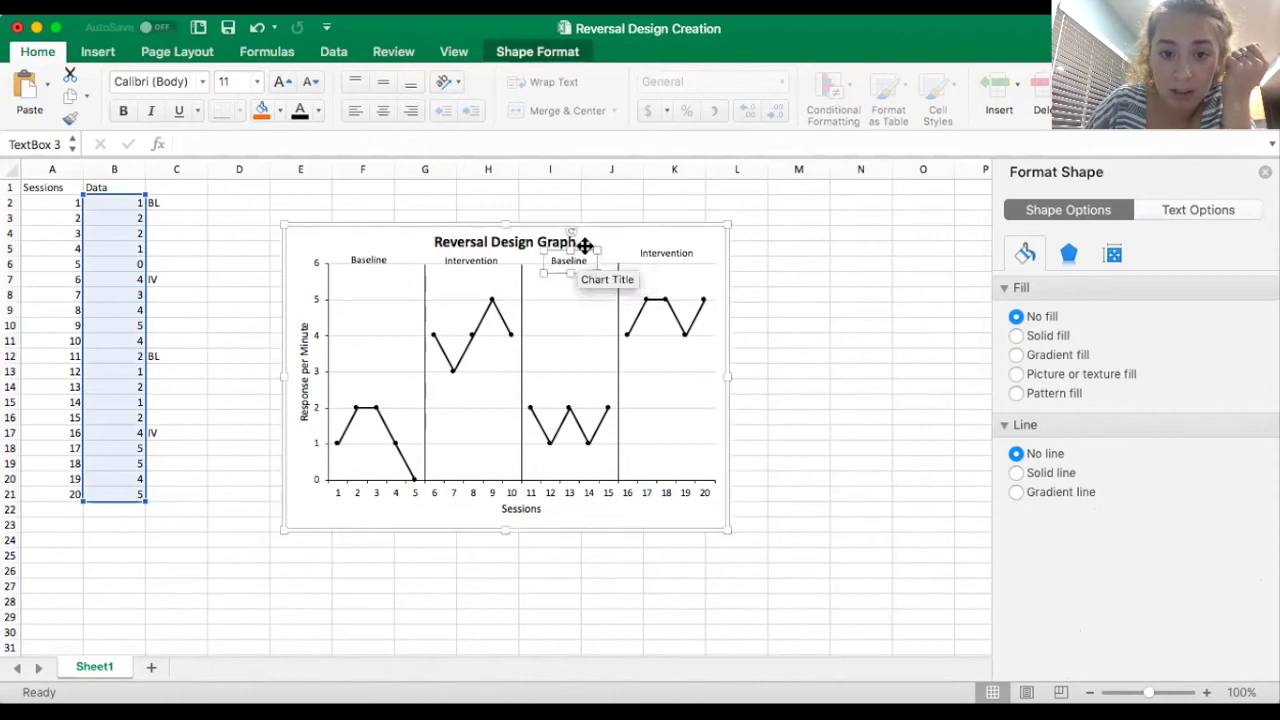
pyautogui.click(669, 253)
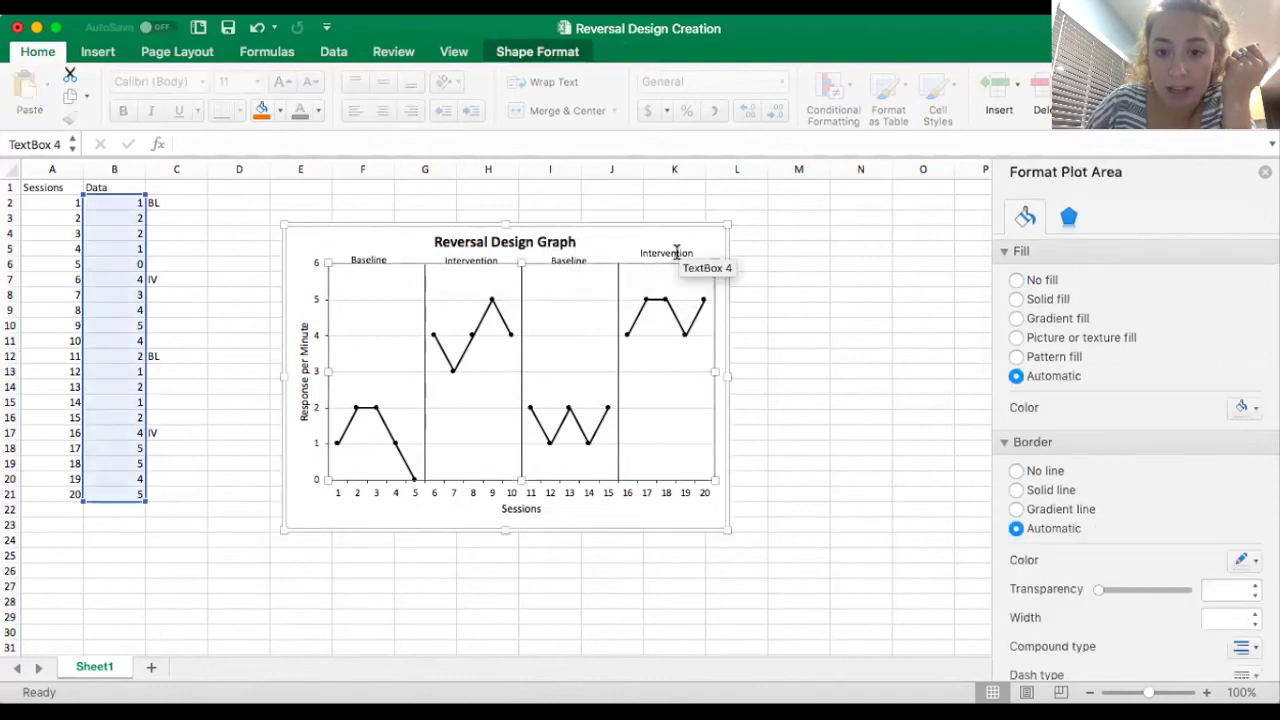
pyautogui.moveTo(674, 237); pyautogui.dragTo(686, 246)
pyautogui.click(760, 378)
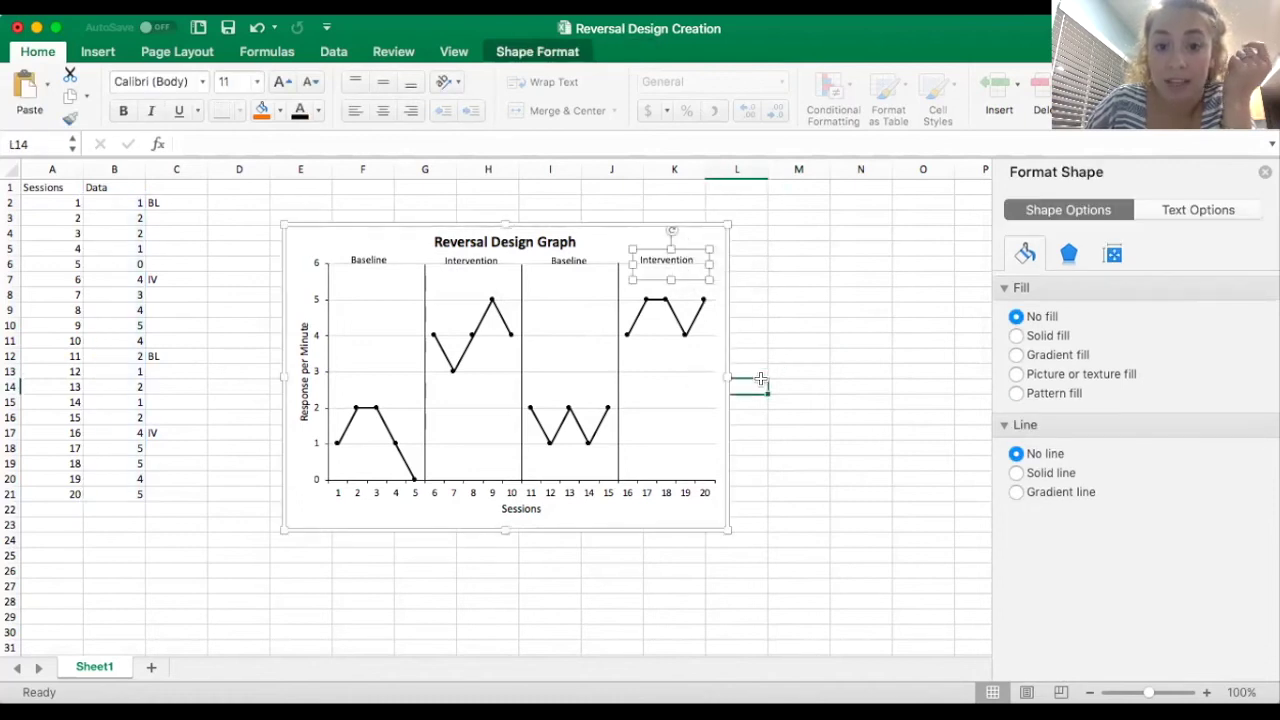
# Step: Remove the chart's horizontal major gridlines by setting them to no line
pyautogui.click(695, 373)
pyautogui.click(533, 375)
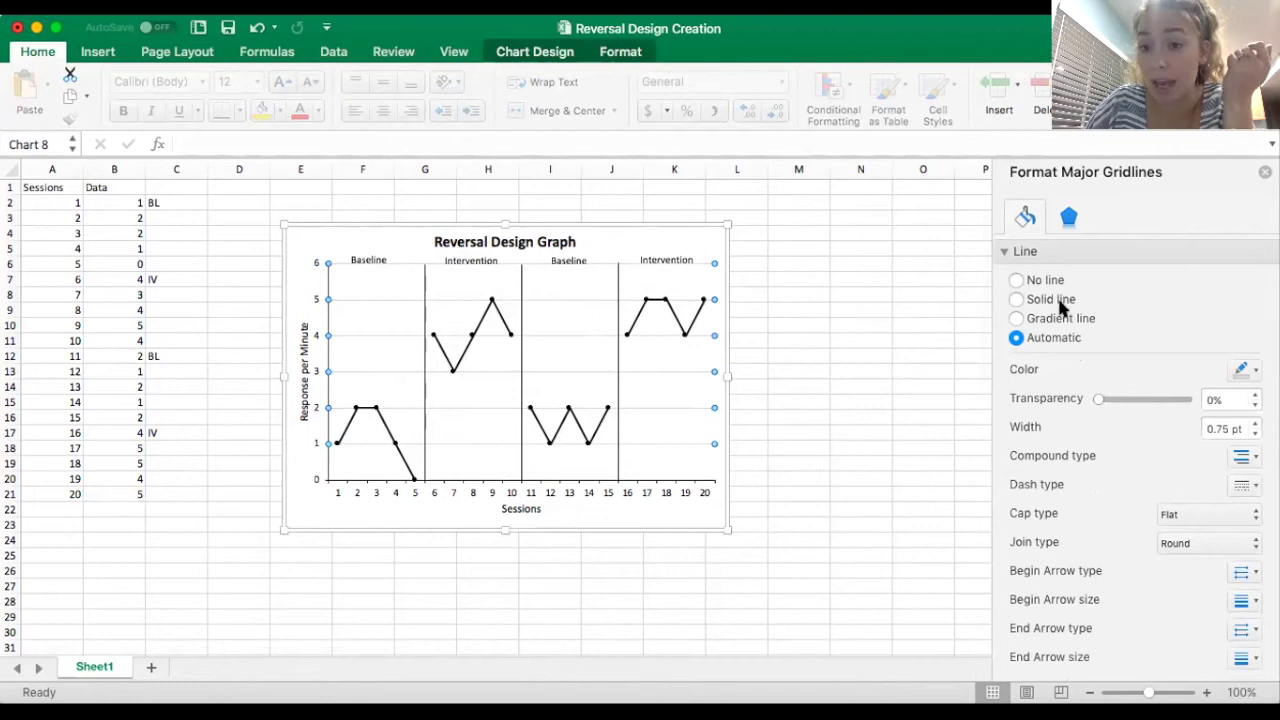
pyautogui.click(1016, 281)
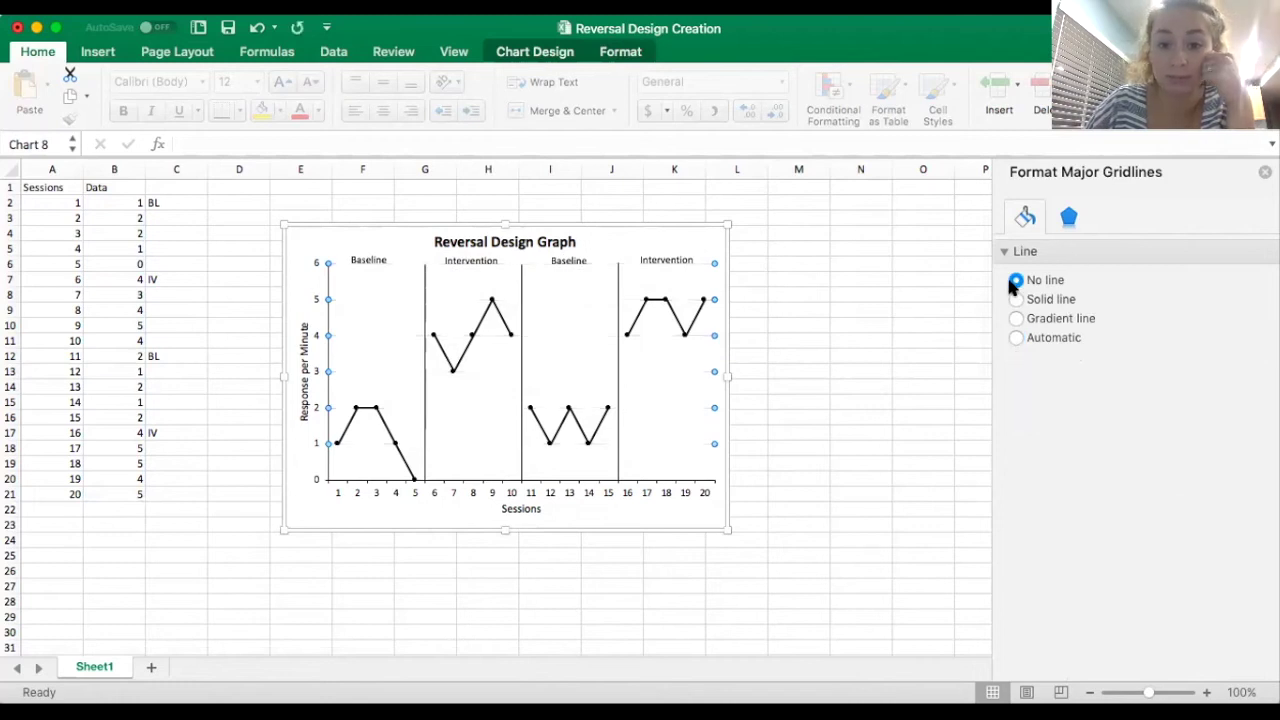
pyautogui.click(860, 371)
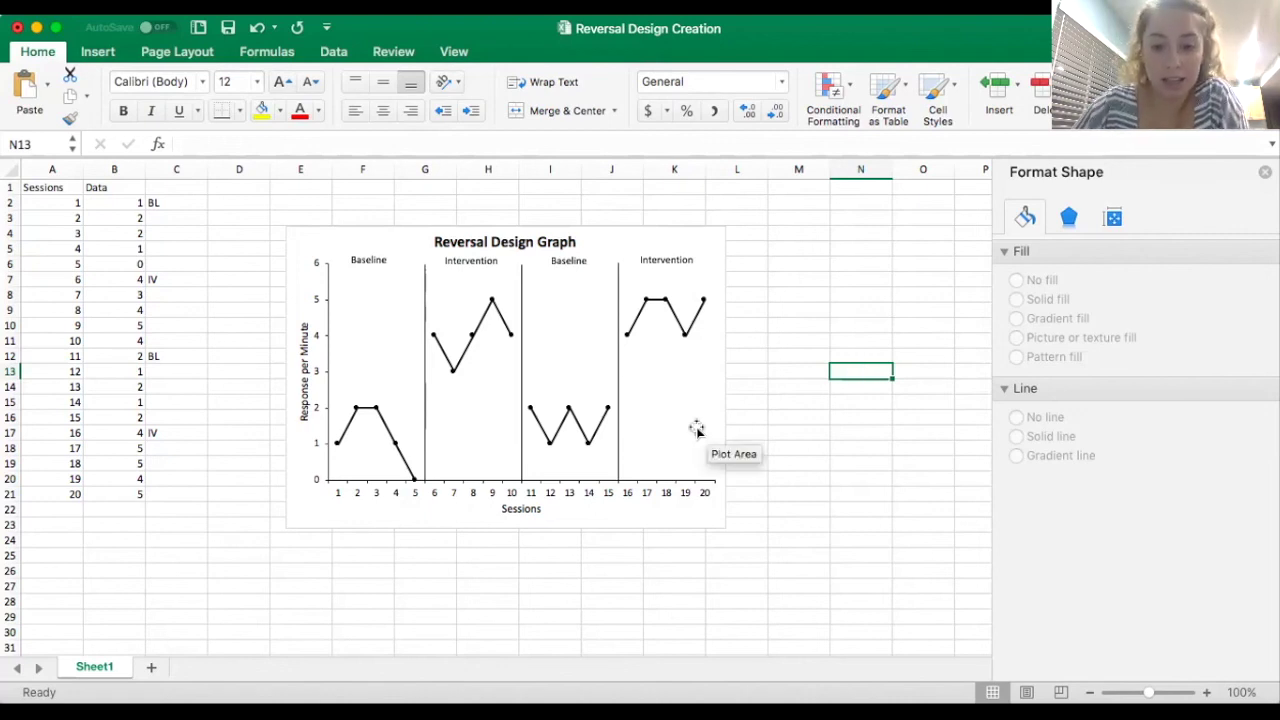
# Step: Set the chart area's border to no line and save the workbook
pyautogui.click(708, 233)
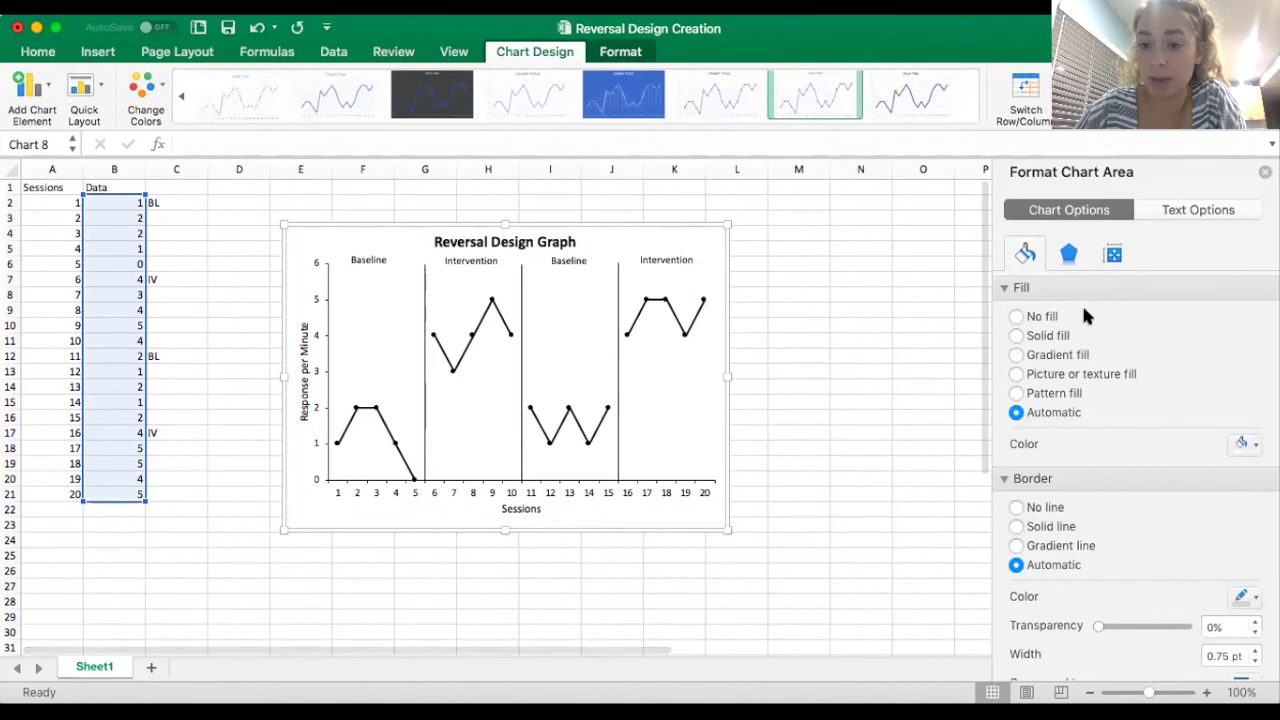
pyautogui.click(1017, 508)
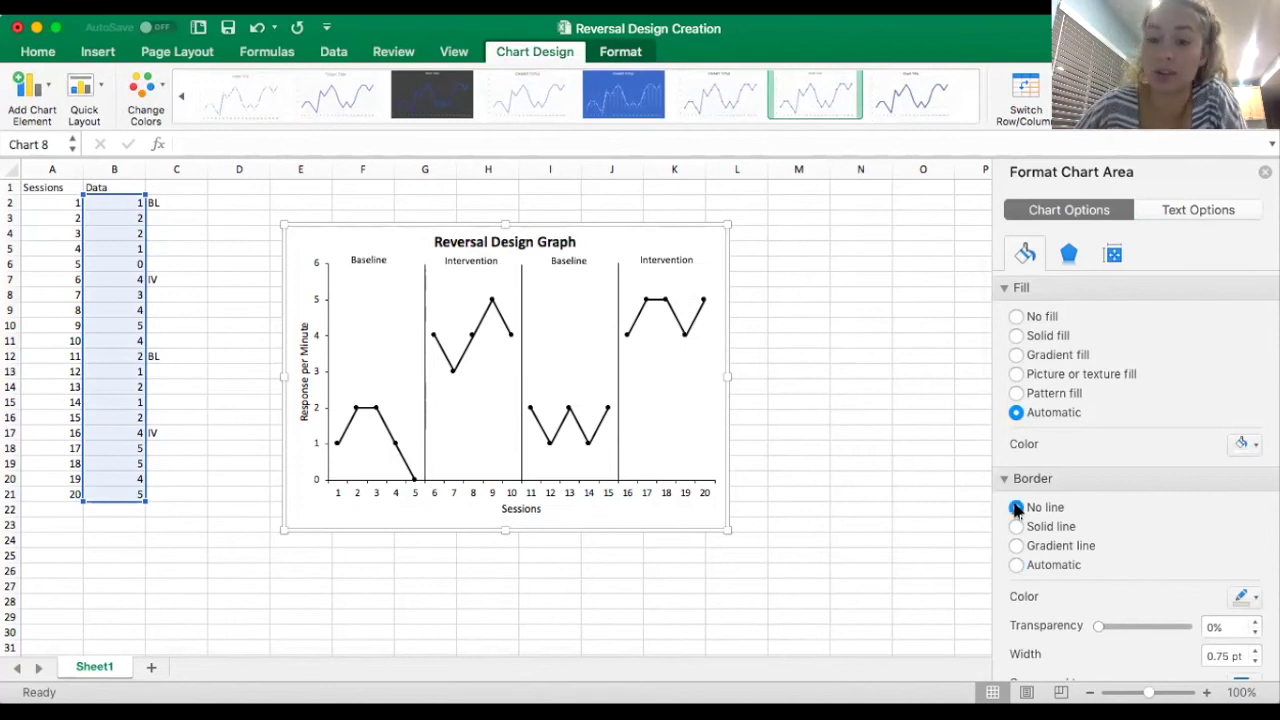
pyautogui.doubleClick(858, 417)
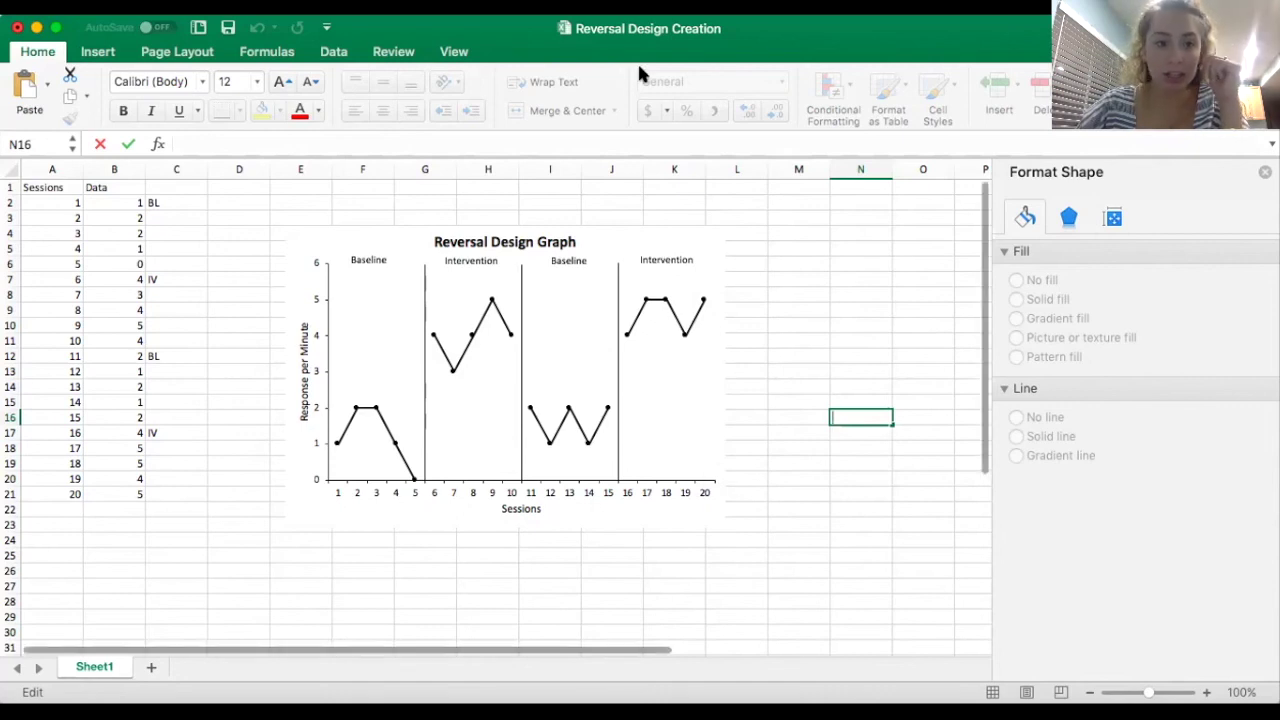
pyautogui.click(228, 27)
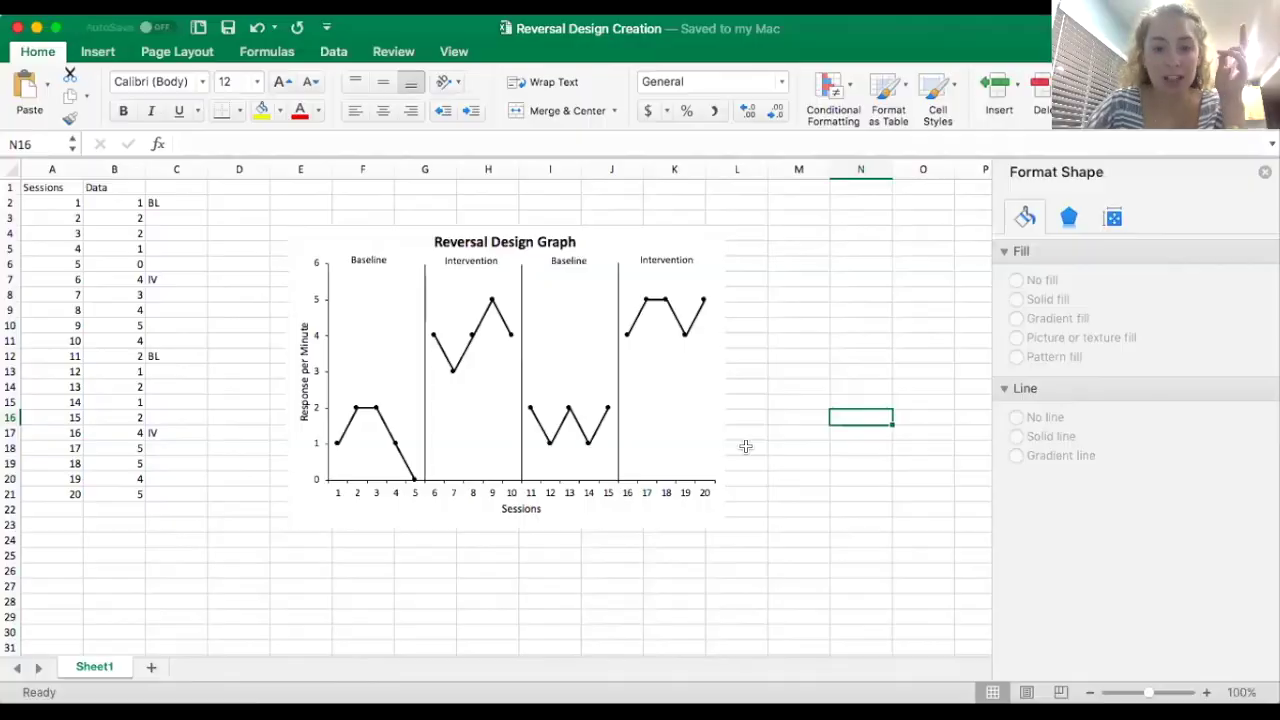
# Step: Copy the whole Reversal Design Graph chart, switch to Word and paste it into the blank document
pyautogui.click(706, 437)
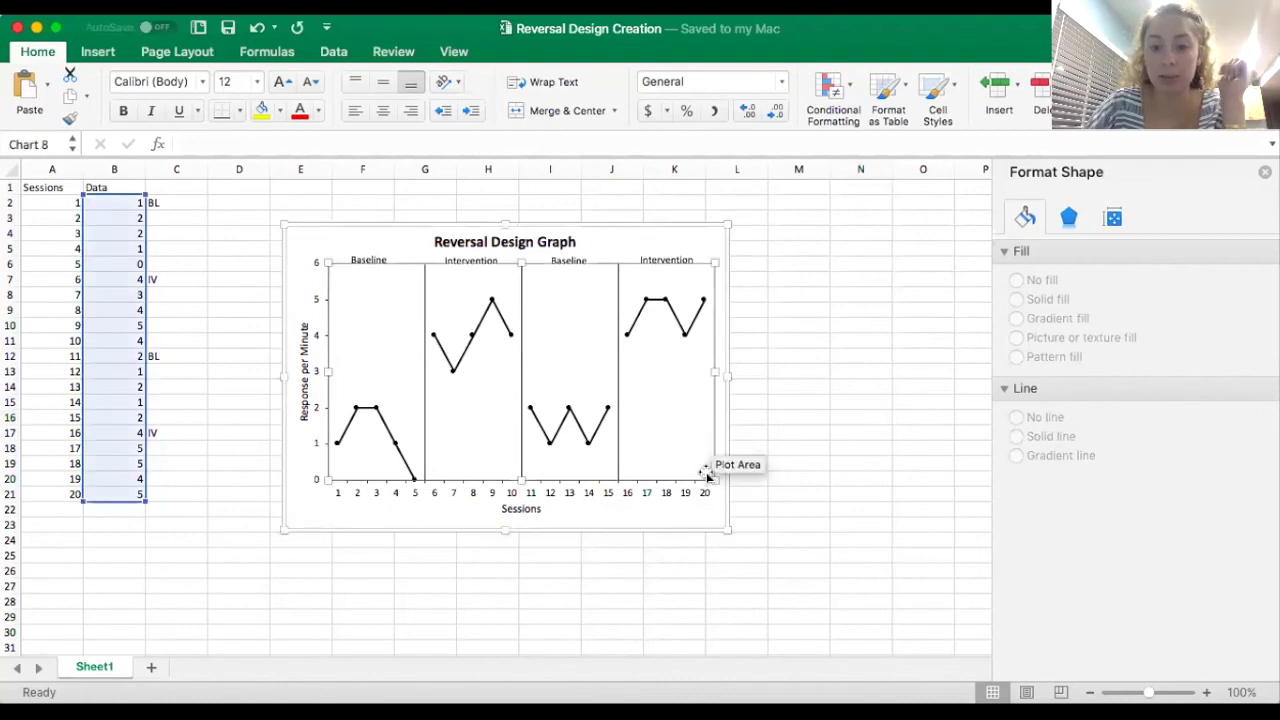
pyautogui.click(699, 509)
pyautogui.click(651, 402)
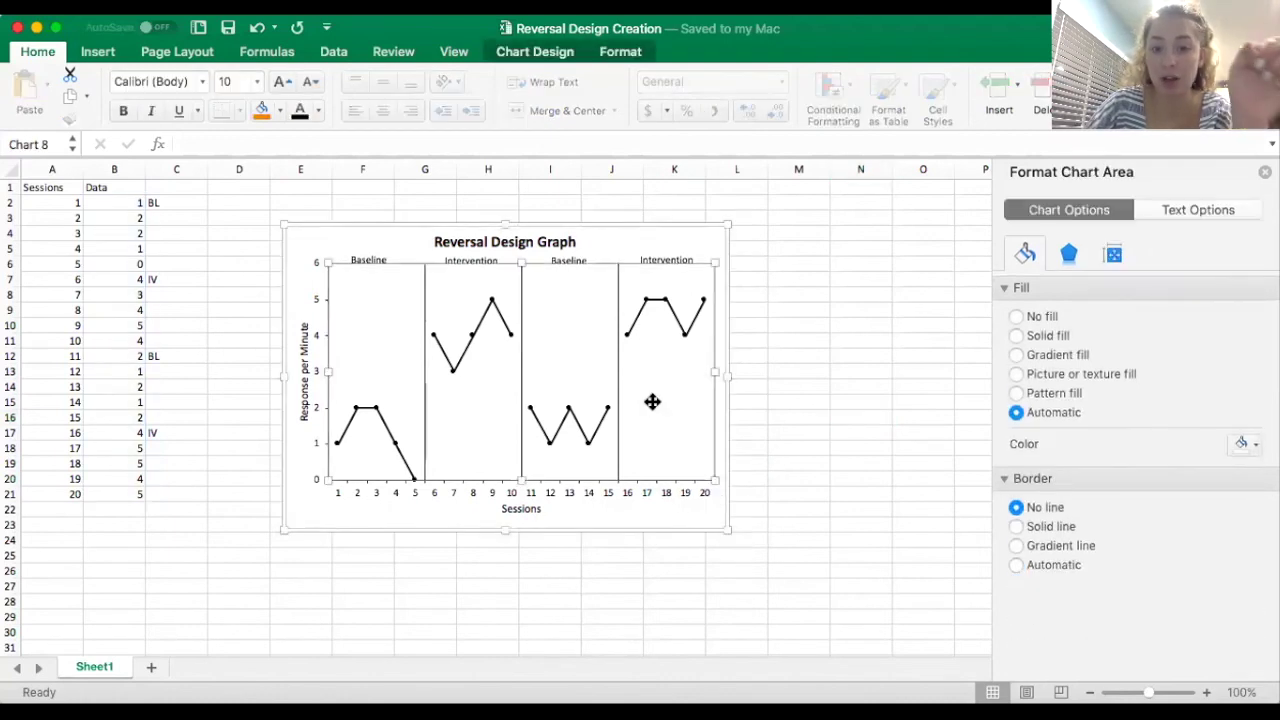
pyautogui.click(677, 229)
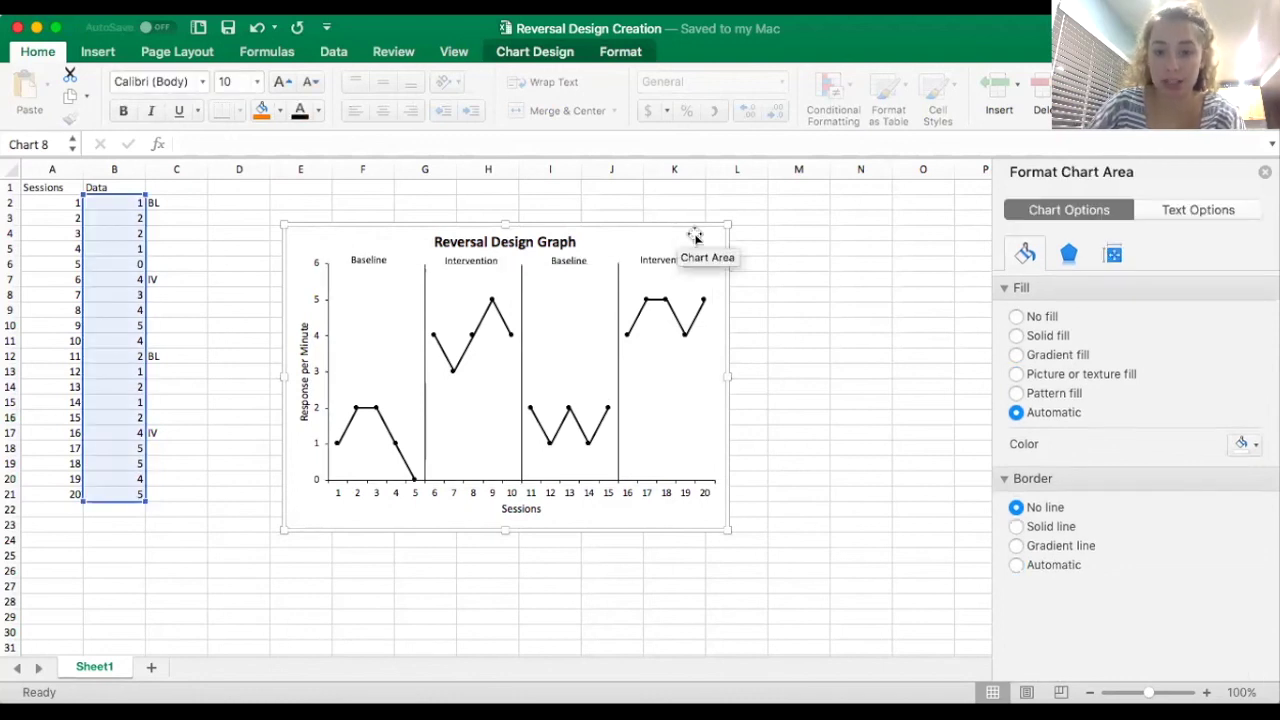
pyautogui.rightClick(613, 234)
pyautogui.click(640, 264)
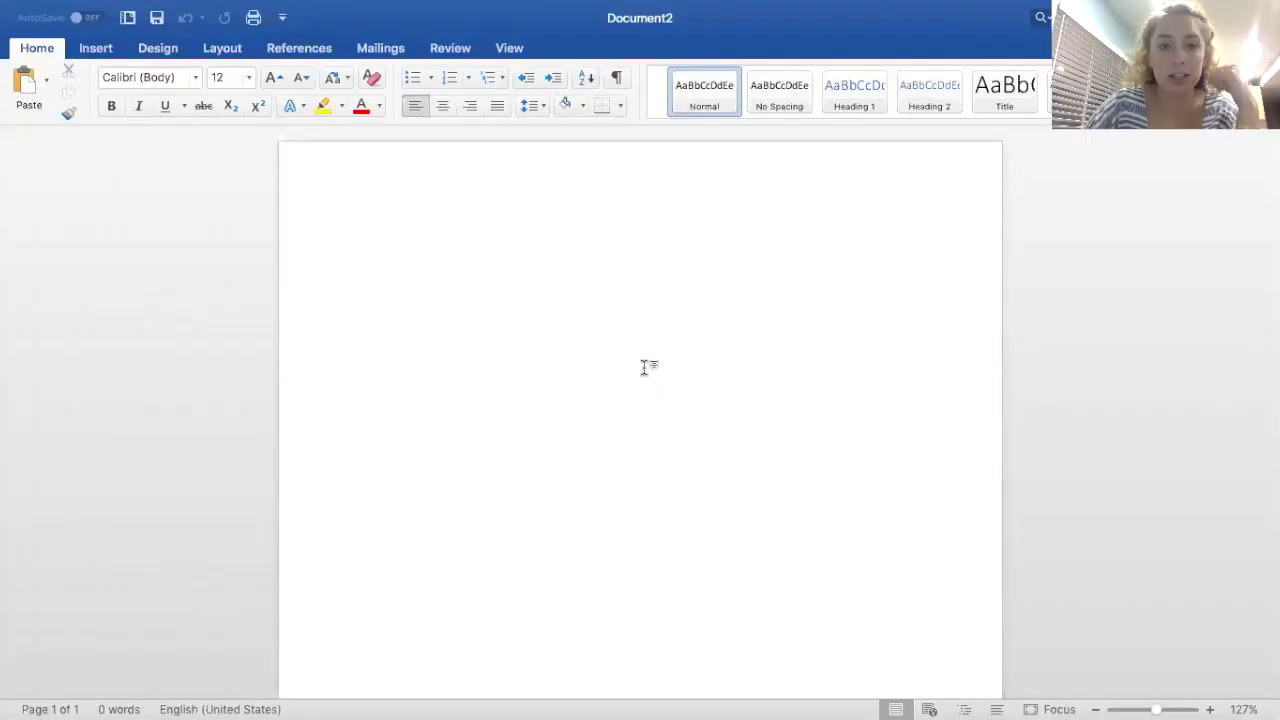
pyautogui.hotkey('ctrl', 'v')
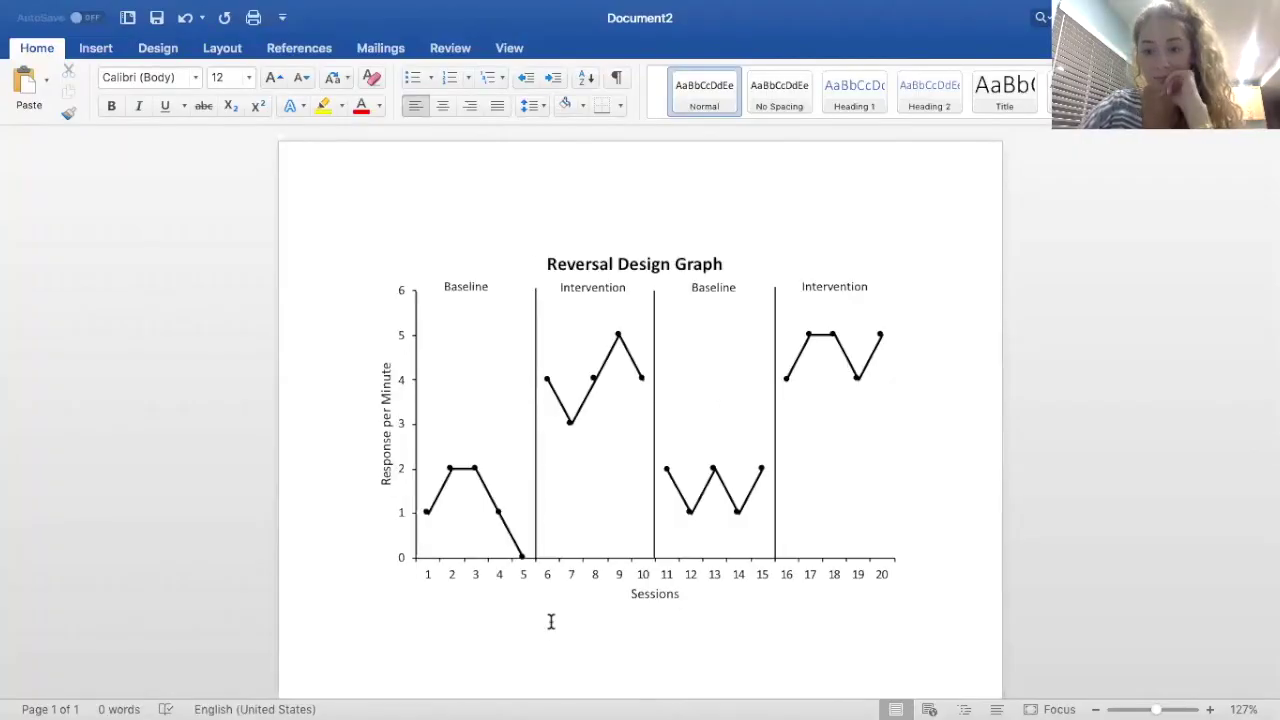